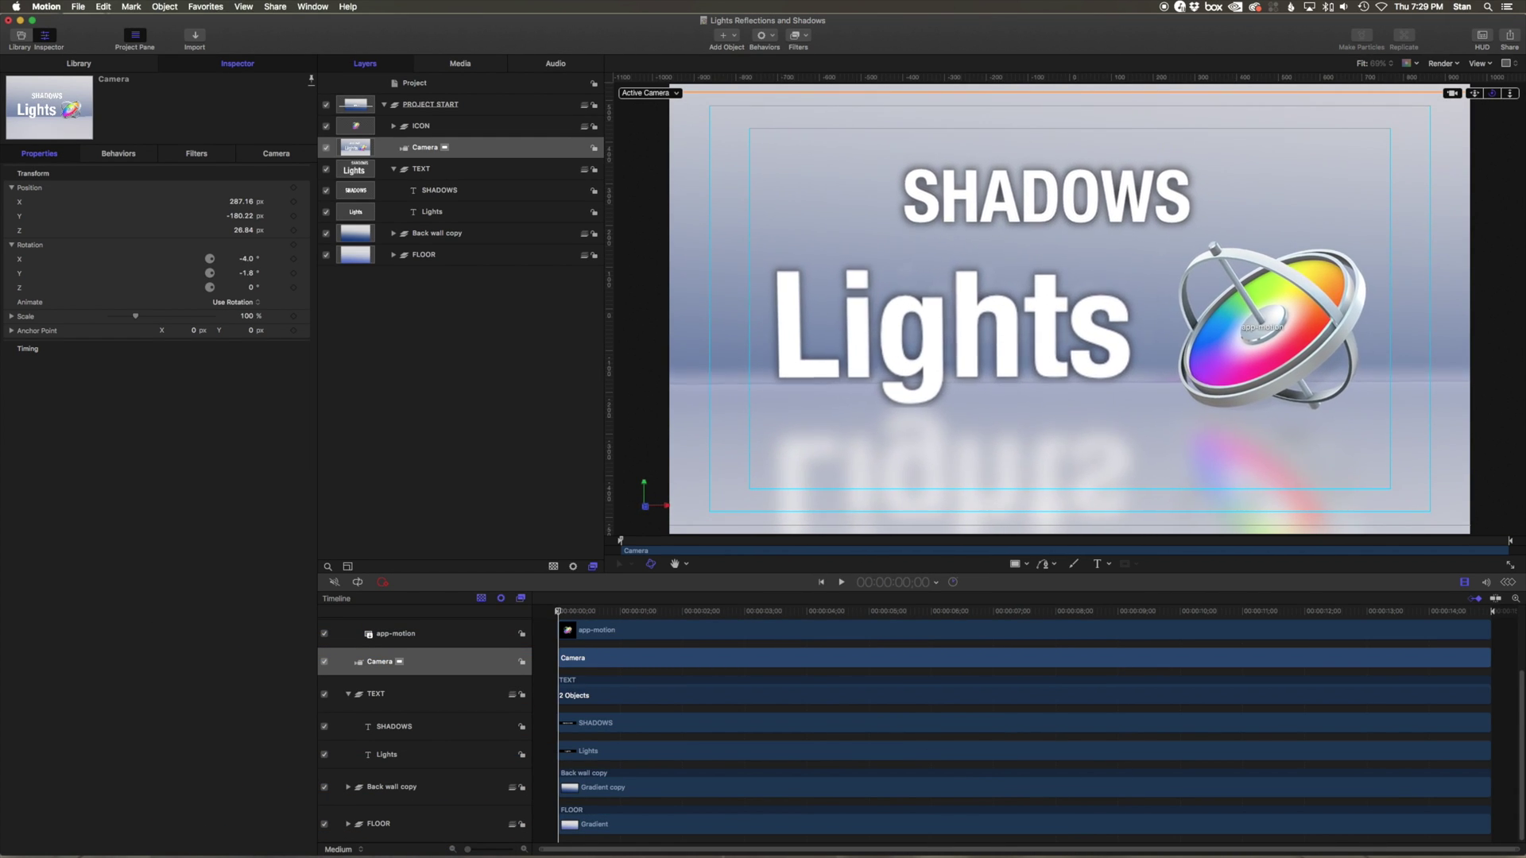
Swing the camera slightly sideways with Rotation Y and bring up the Add Object menu.
drag(1492, 93, 1494, 101)
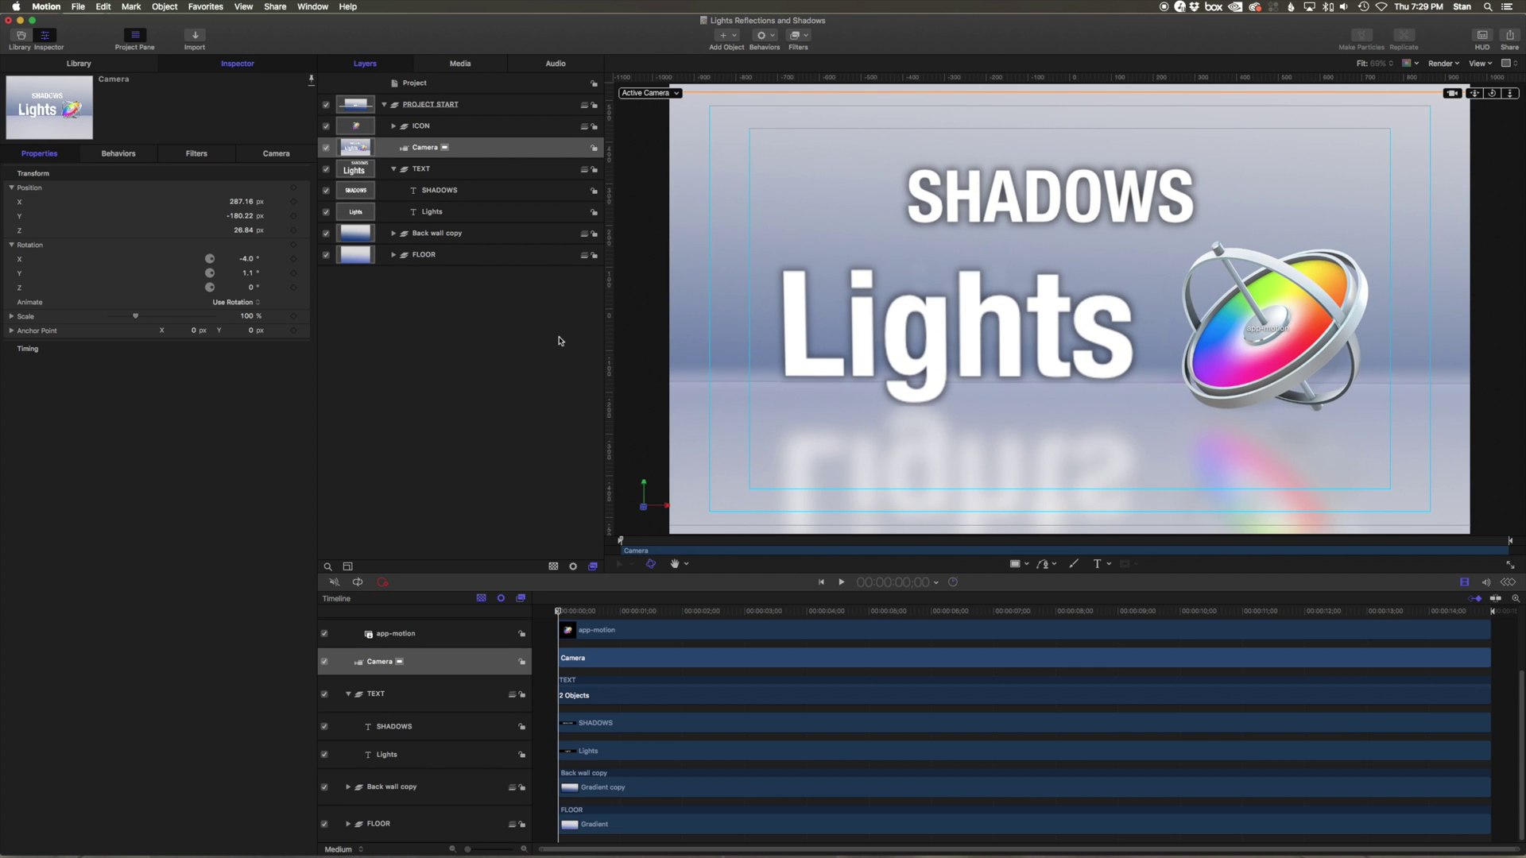
click(542, 354)
click(730, 37)
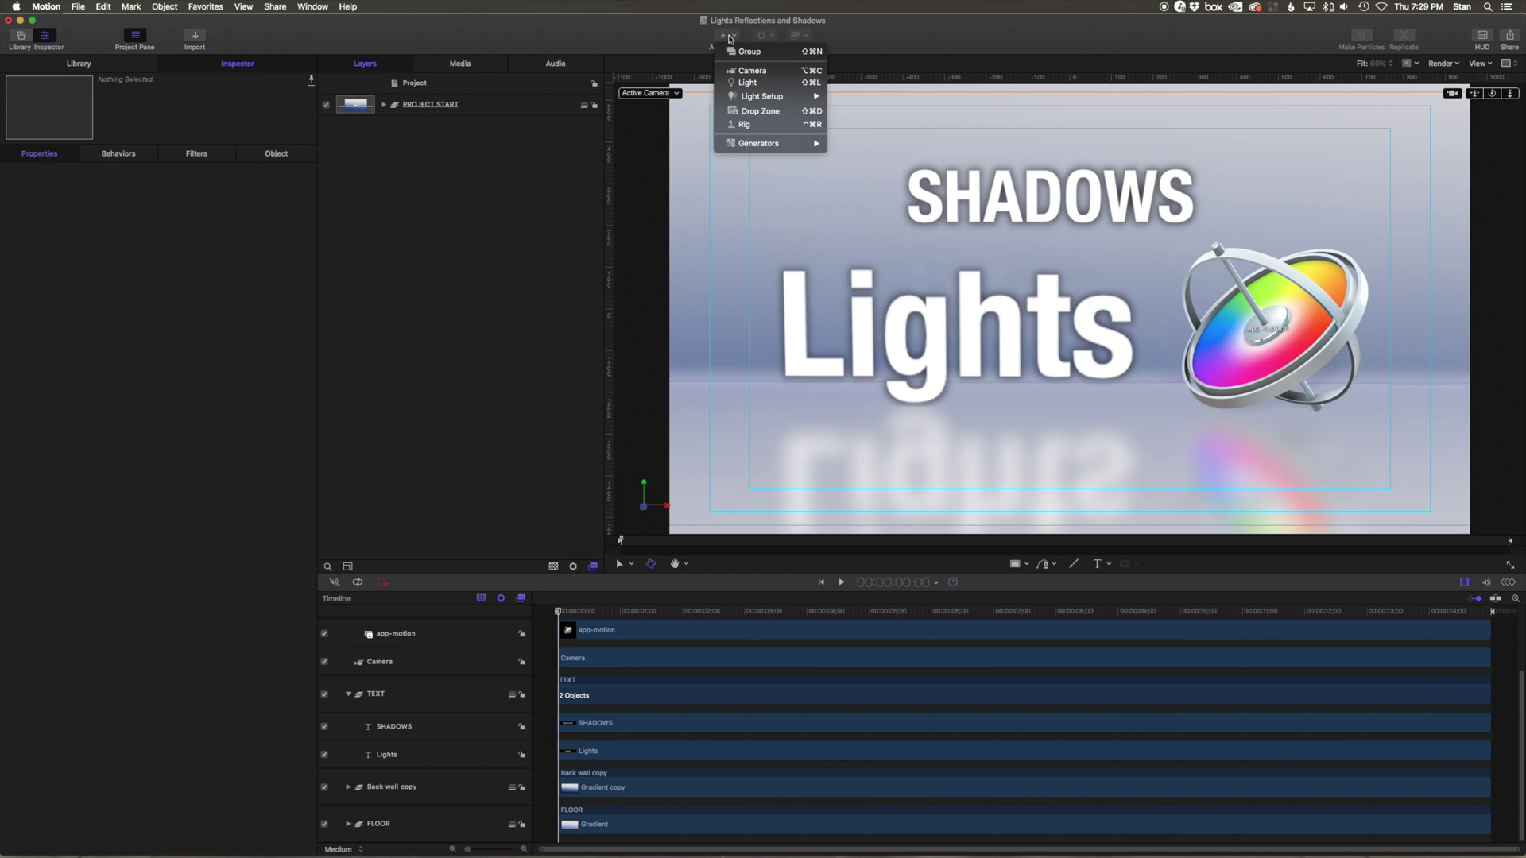
Add a light to the scene and toggle the viewer's Shadows and Lighting render options.
click(759, 83)
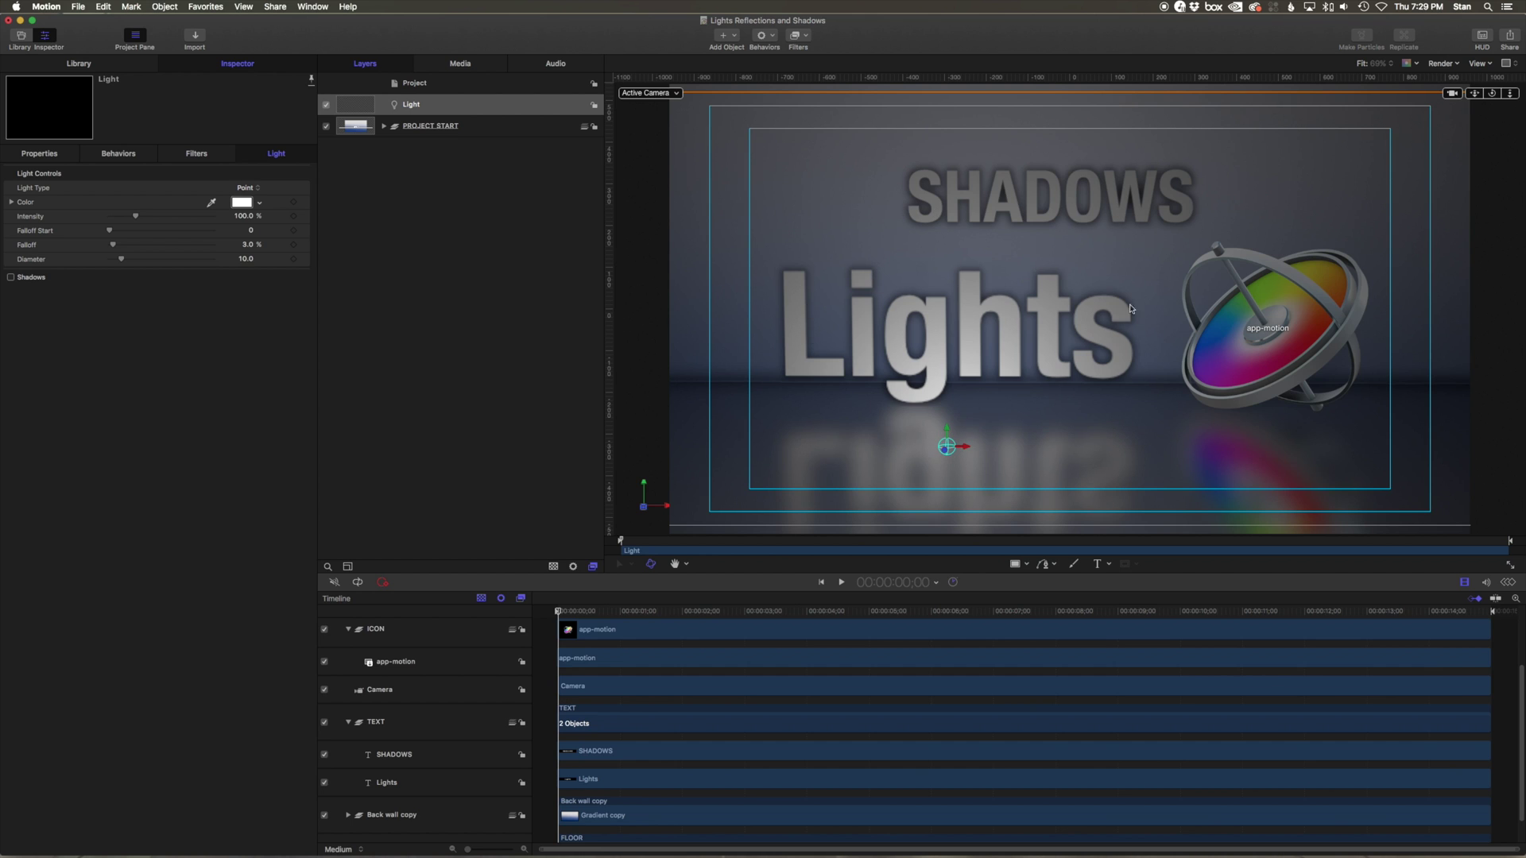
click(1442, 64)
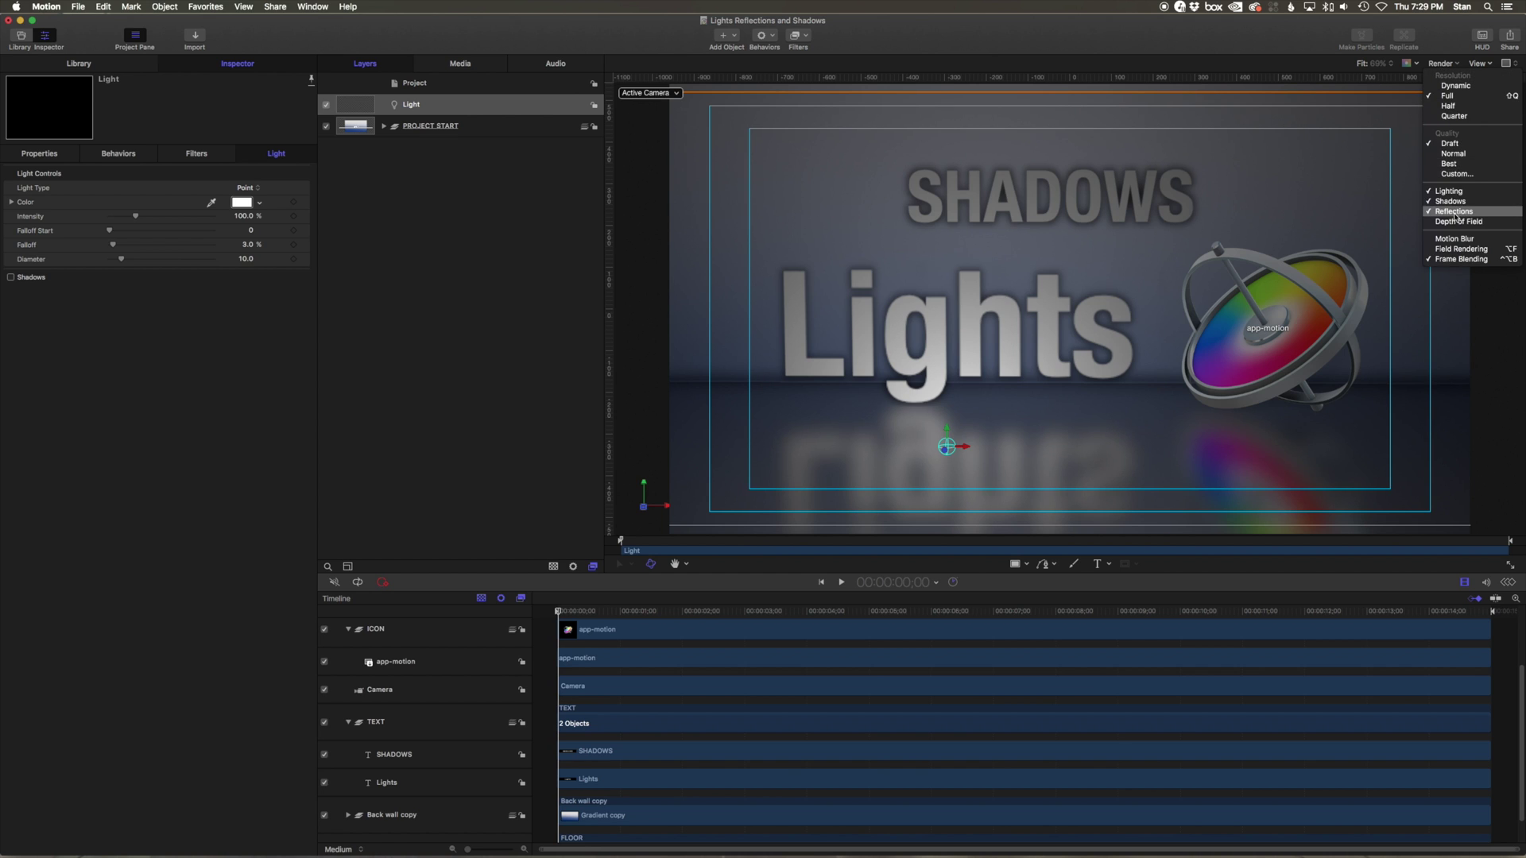
click(1450, 201)
click(1450, 64)
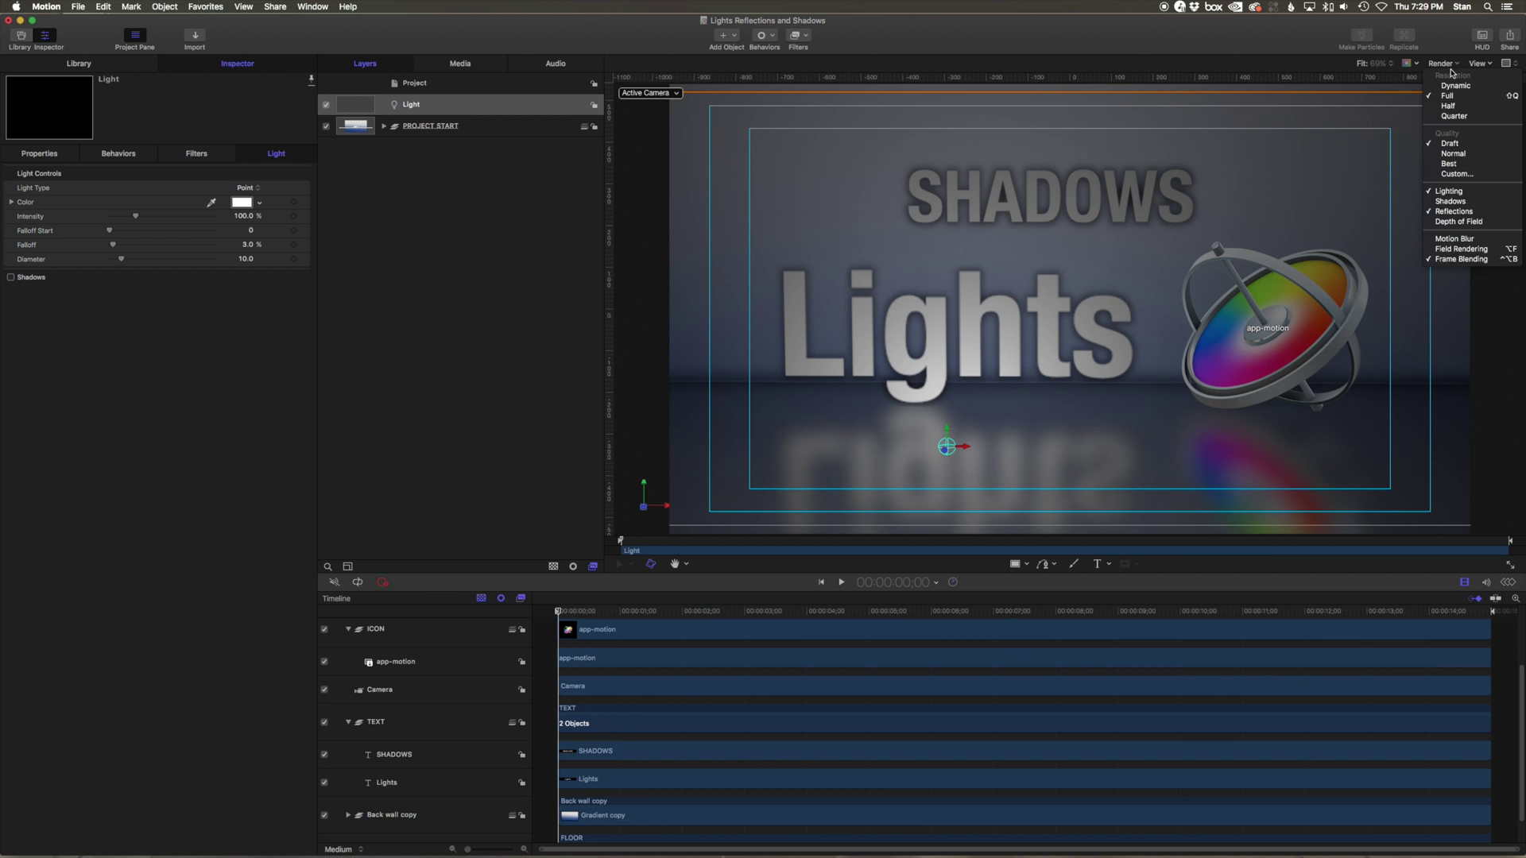
click(1461, 193)
click(1461, 193)
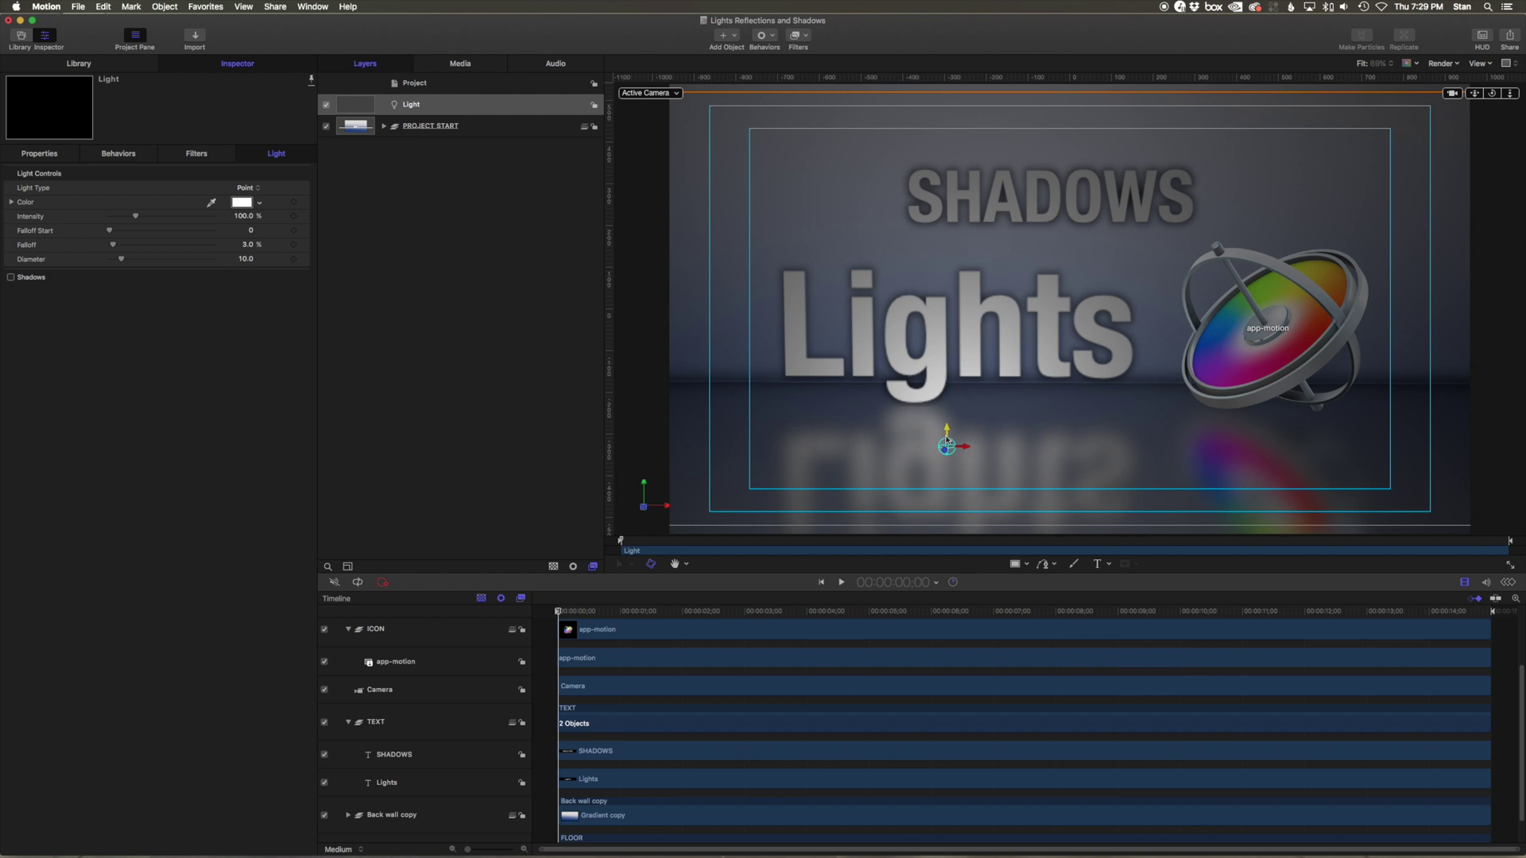
Position the light above the Lights text near the logo, checking its depth from a side orbit.
mouse_move(959, 449)
mouse_down()
mouse_move(1084, 435)
mouse_move(1049, 259)
mouse_up()
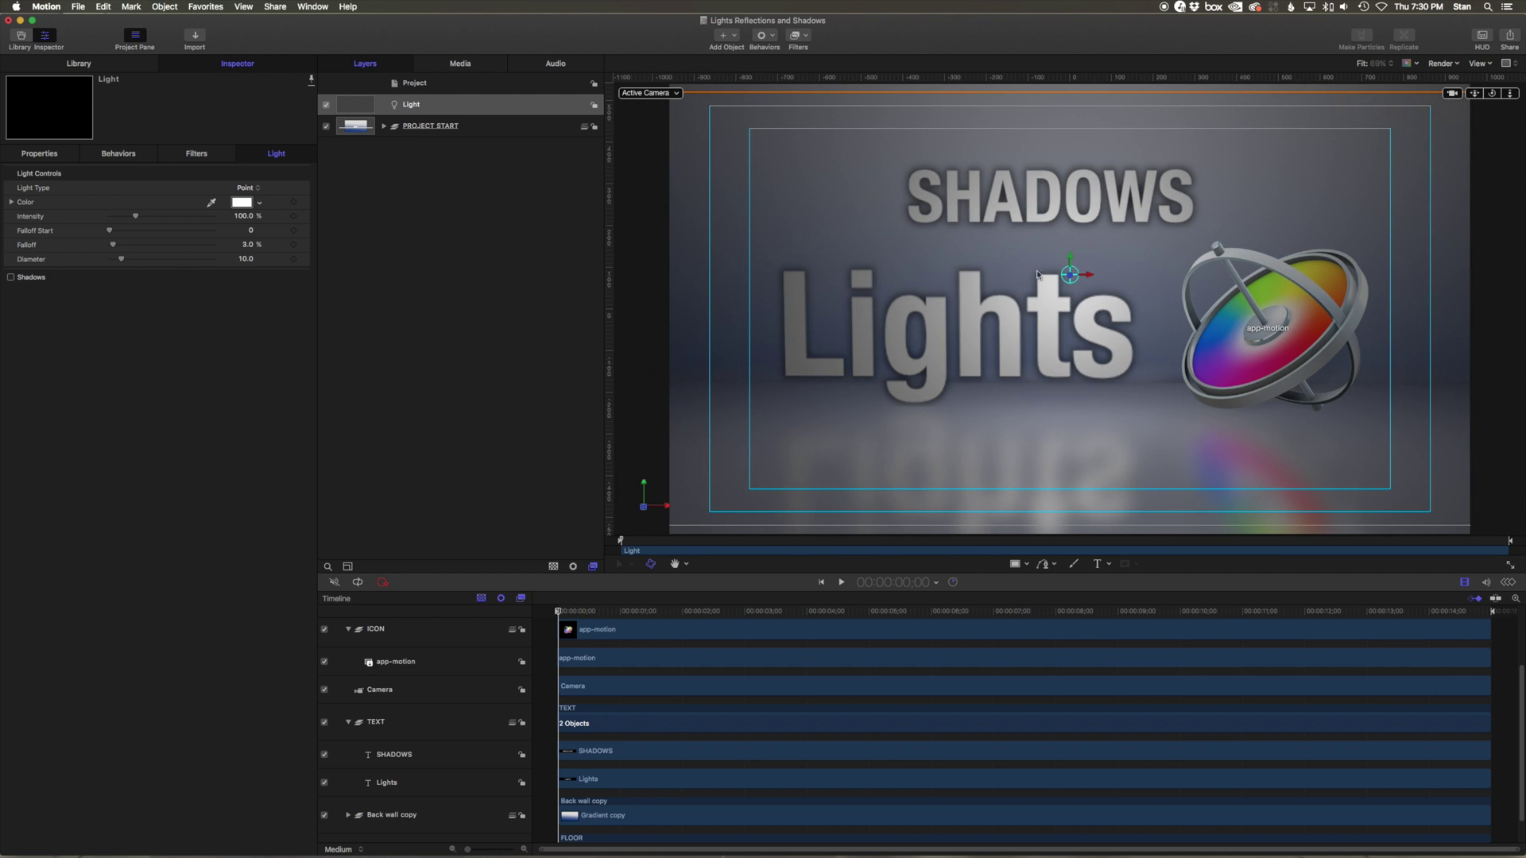
drag(1491, 95, 1351, 100)
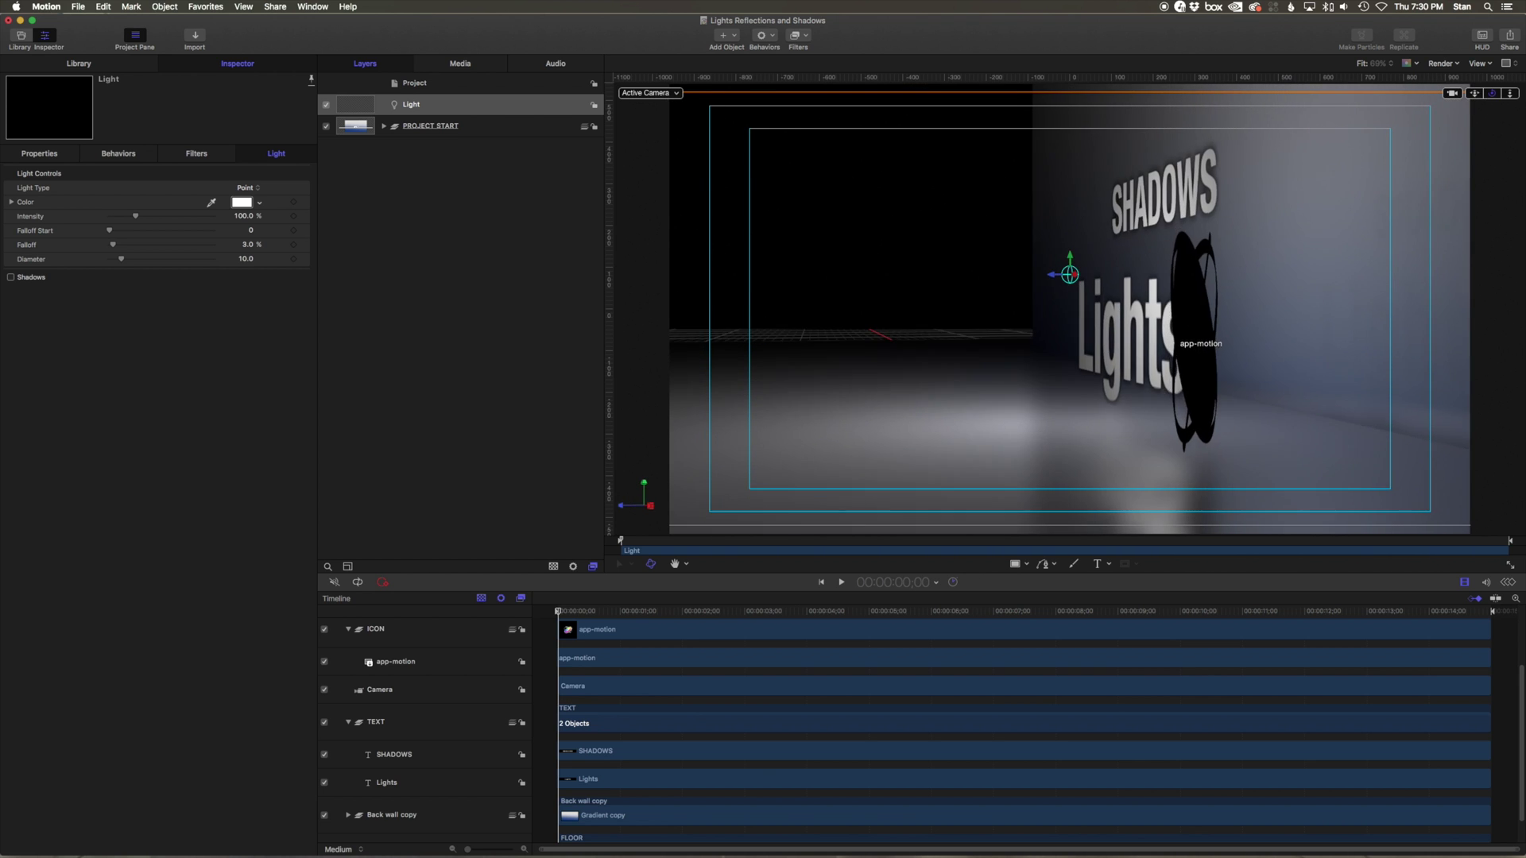
drag(1494, 96, 1431, 96)
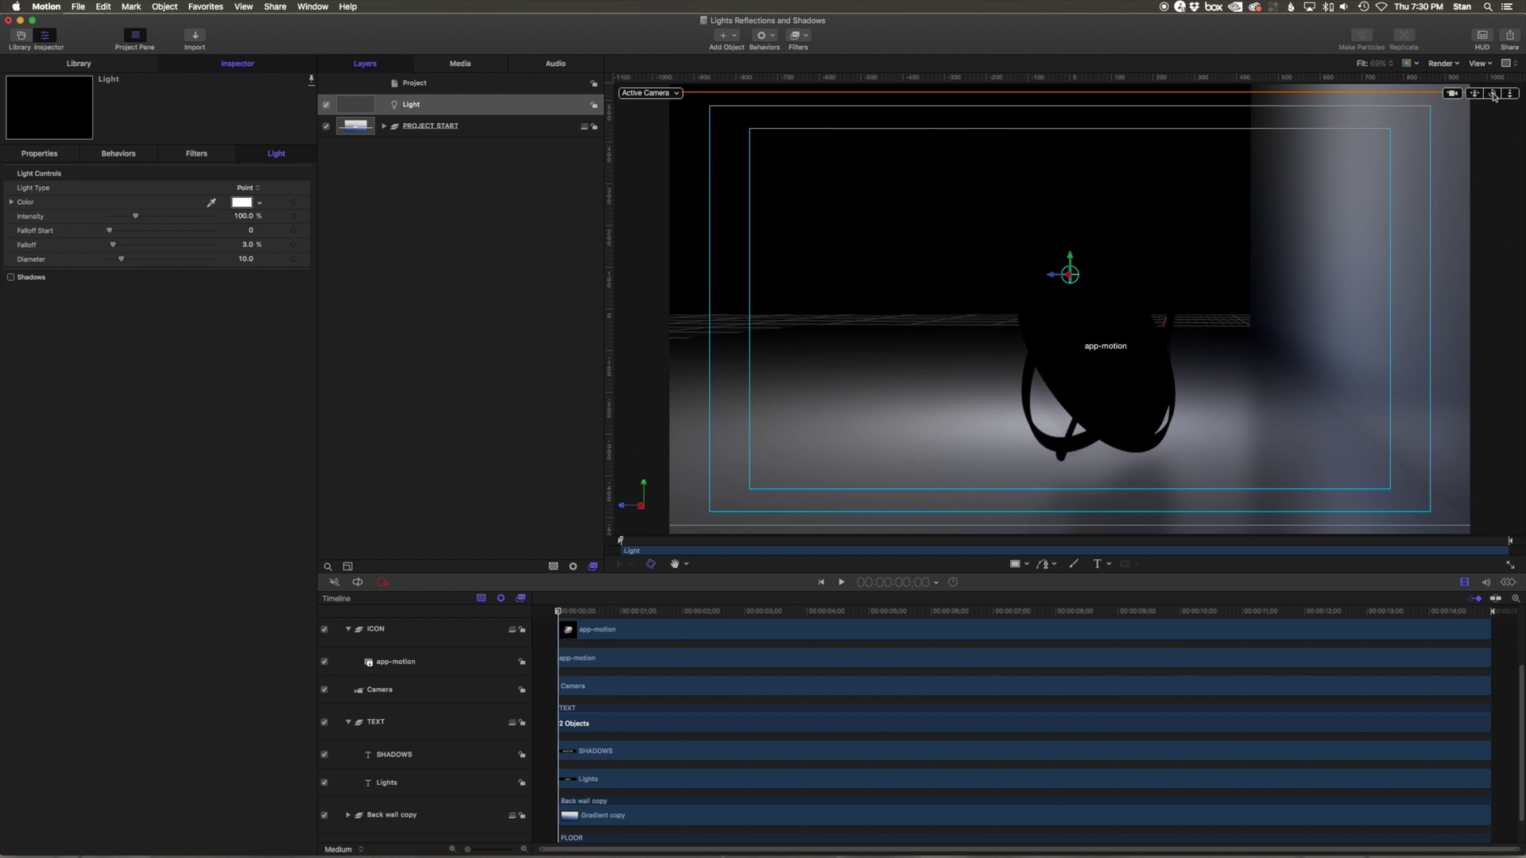
drag(1054, 283, 1238, 271)
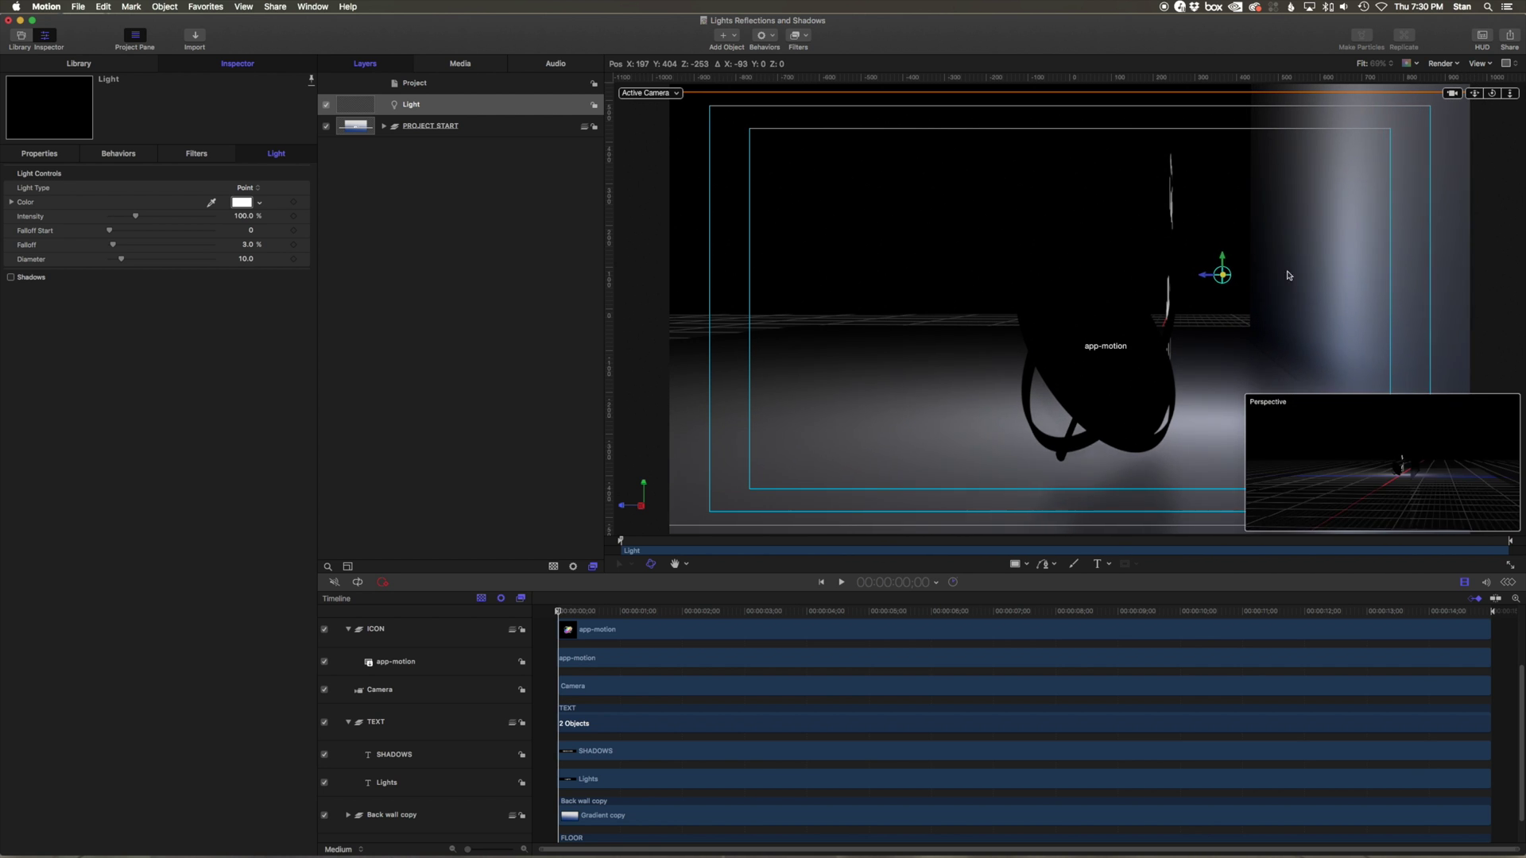
mouse_move(1495, 96)
mouse_down()
mouse_move(1447, 103)
mouse_move(1505, 119)
mouse_move(1510, 97)
mouse_move(1512, 112)
mouse_move(764, 389)
mouse_up()
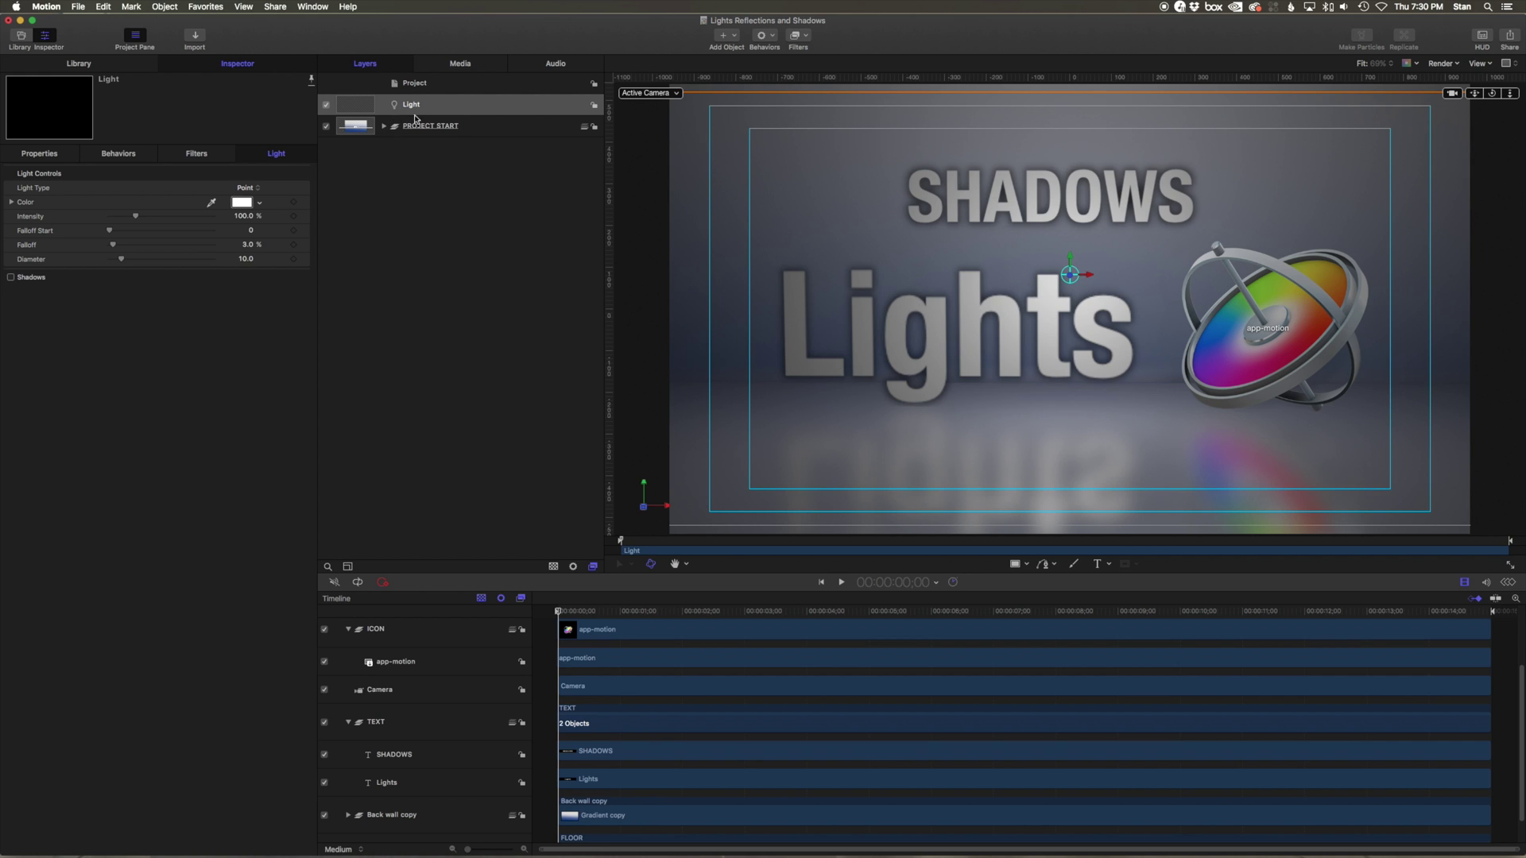
Set the light's Intensity to 260.29%, Falloff Start to 686 and Falloff to 94.44%.
mouse_move(117, 216)
mouse_move(135, 218)
mouse_down()
mouse_move(115, 220)
mouse_move(175, 221)
mouse_up()
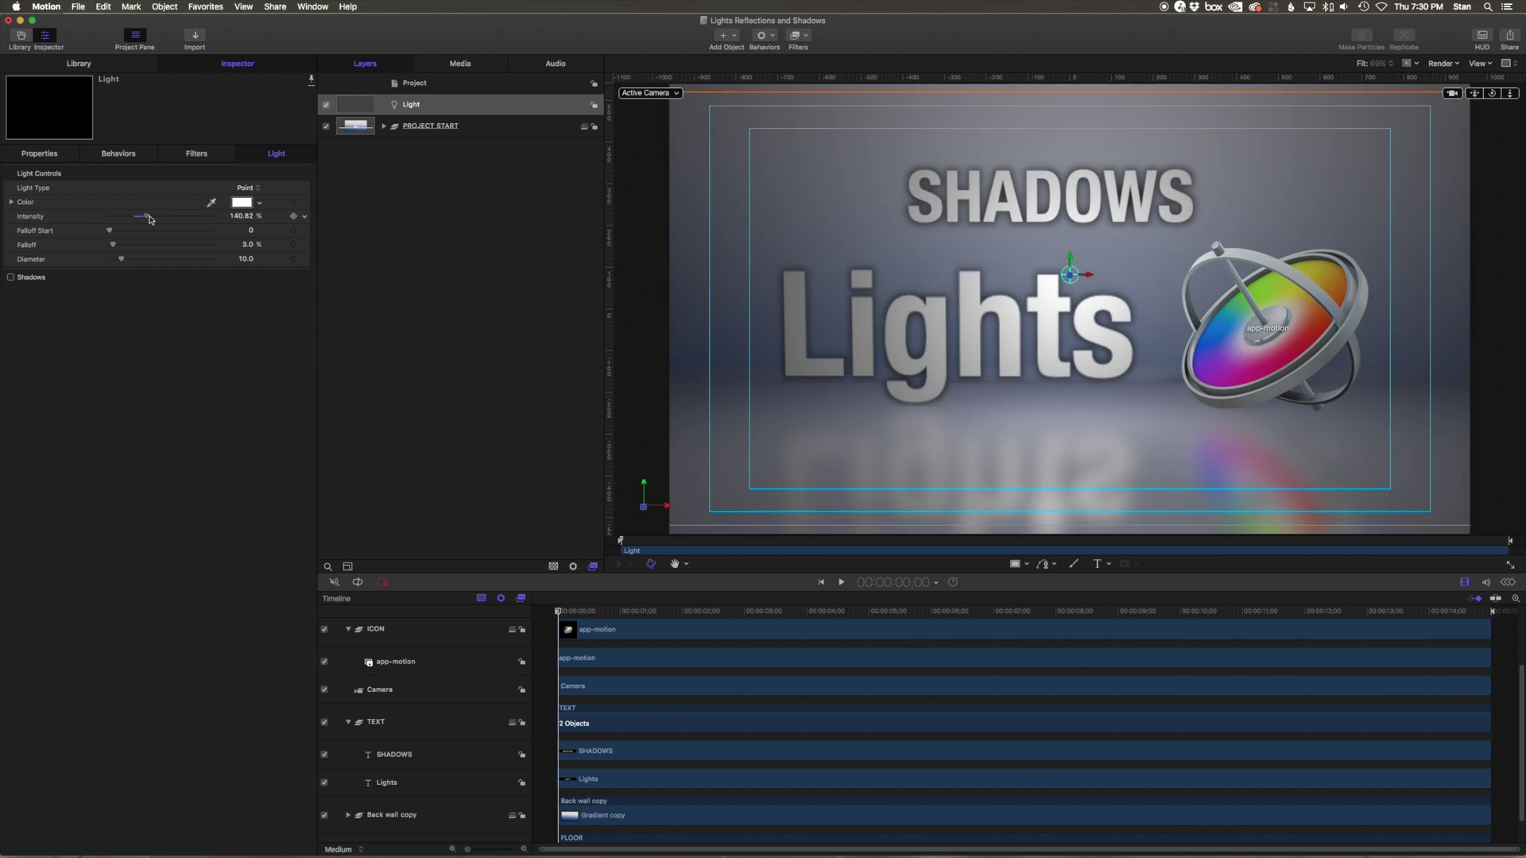
mouse_move(175, 221)
mouse_down()
mouse_move(95, 222)
mouse_move(243, 217)
mouse_move(176, 220)
mouse_up()
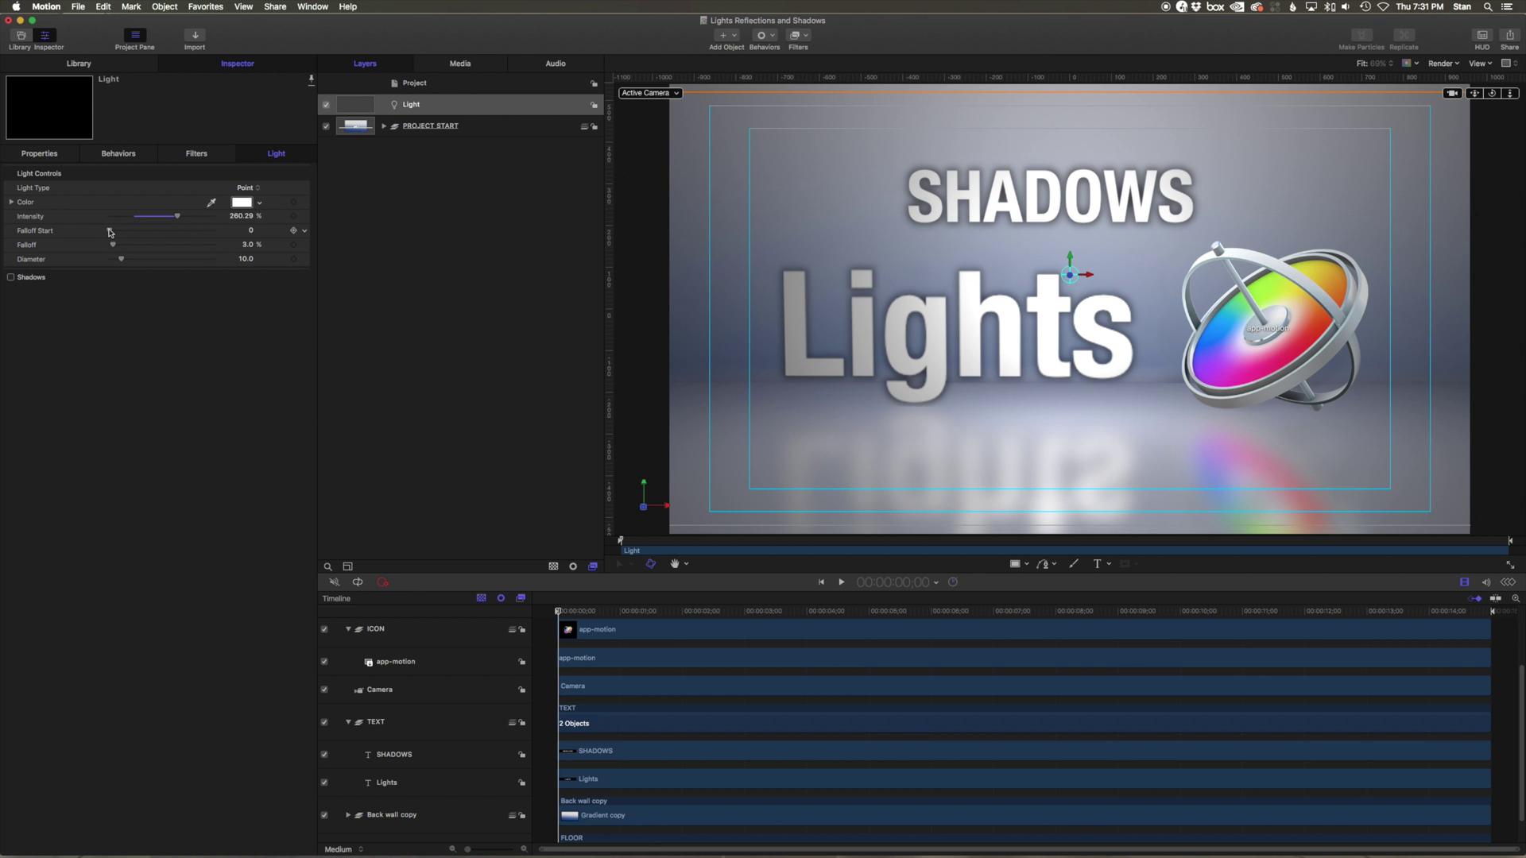
drag(109, 232, 171, 232)
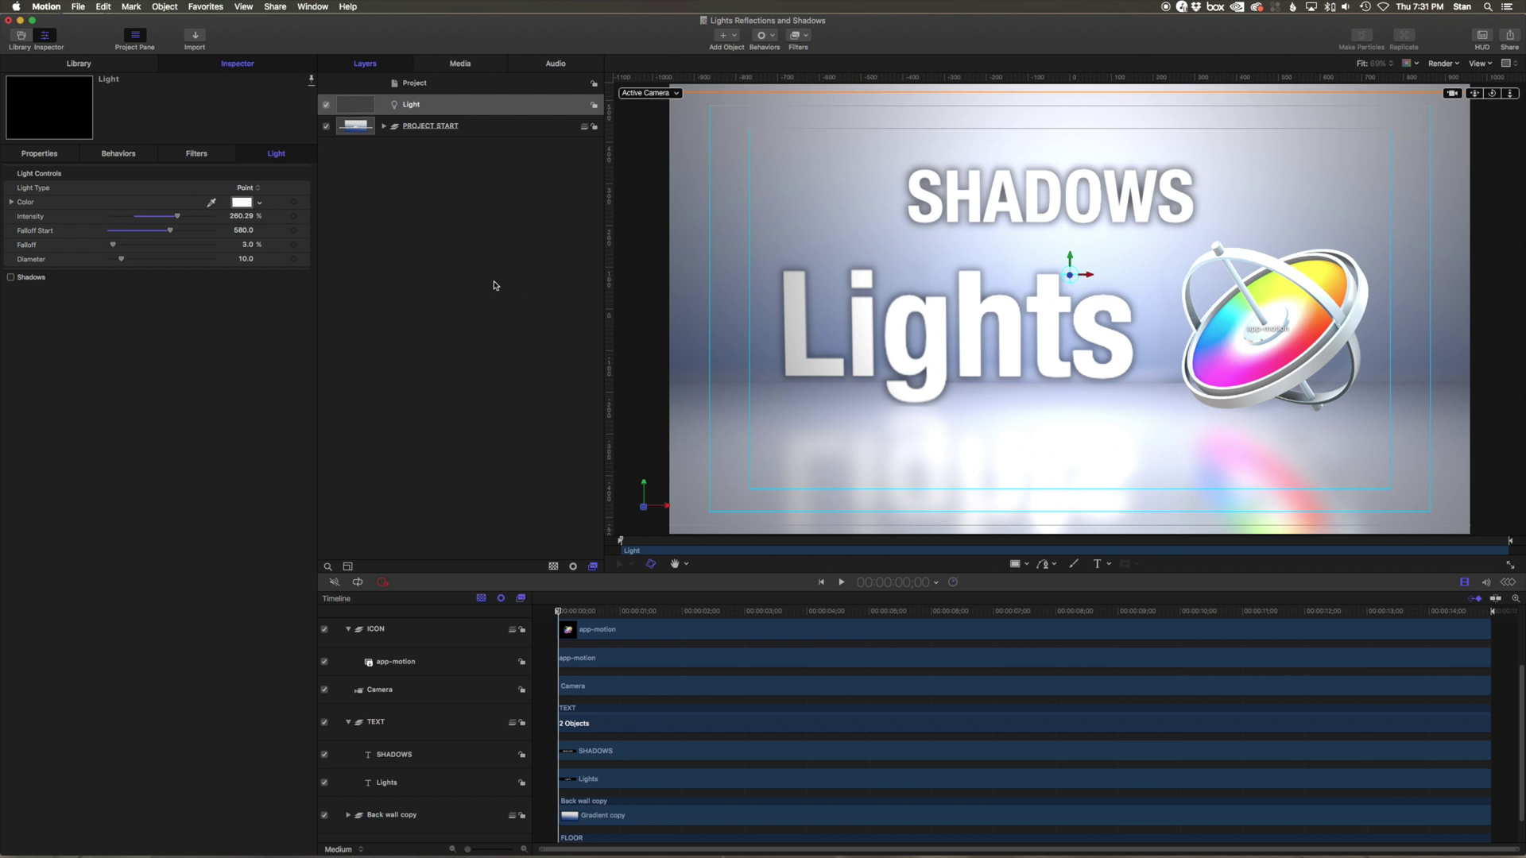
drag(113, 245, 143, 246)
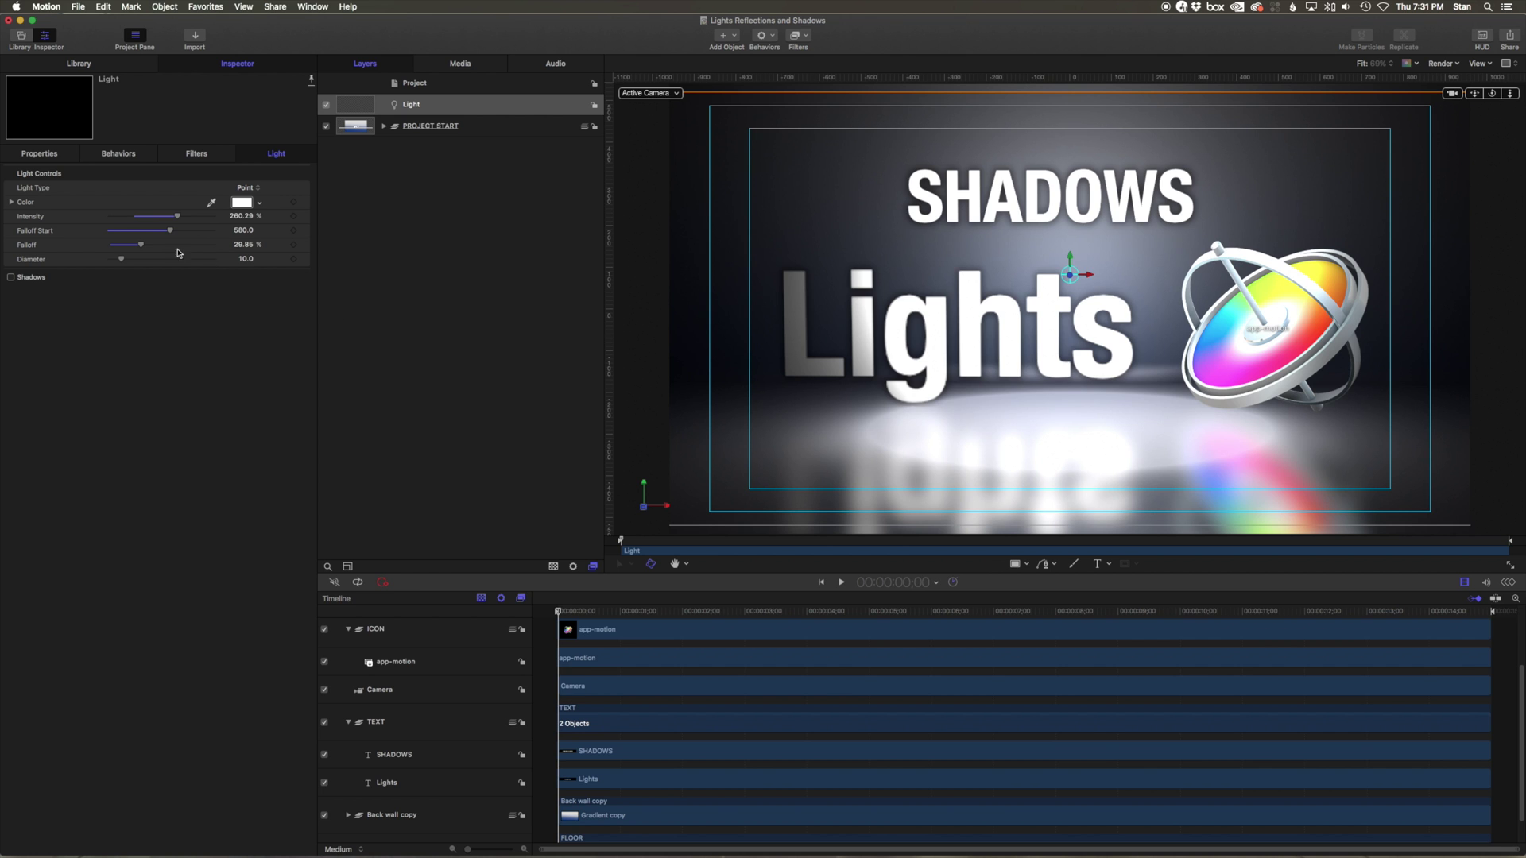
mouse_move(141, 246)
mouse_down()
mouse_move(213, 245)
mouse_move(181, 230)
mouse_up()
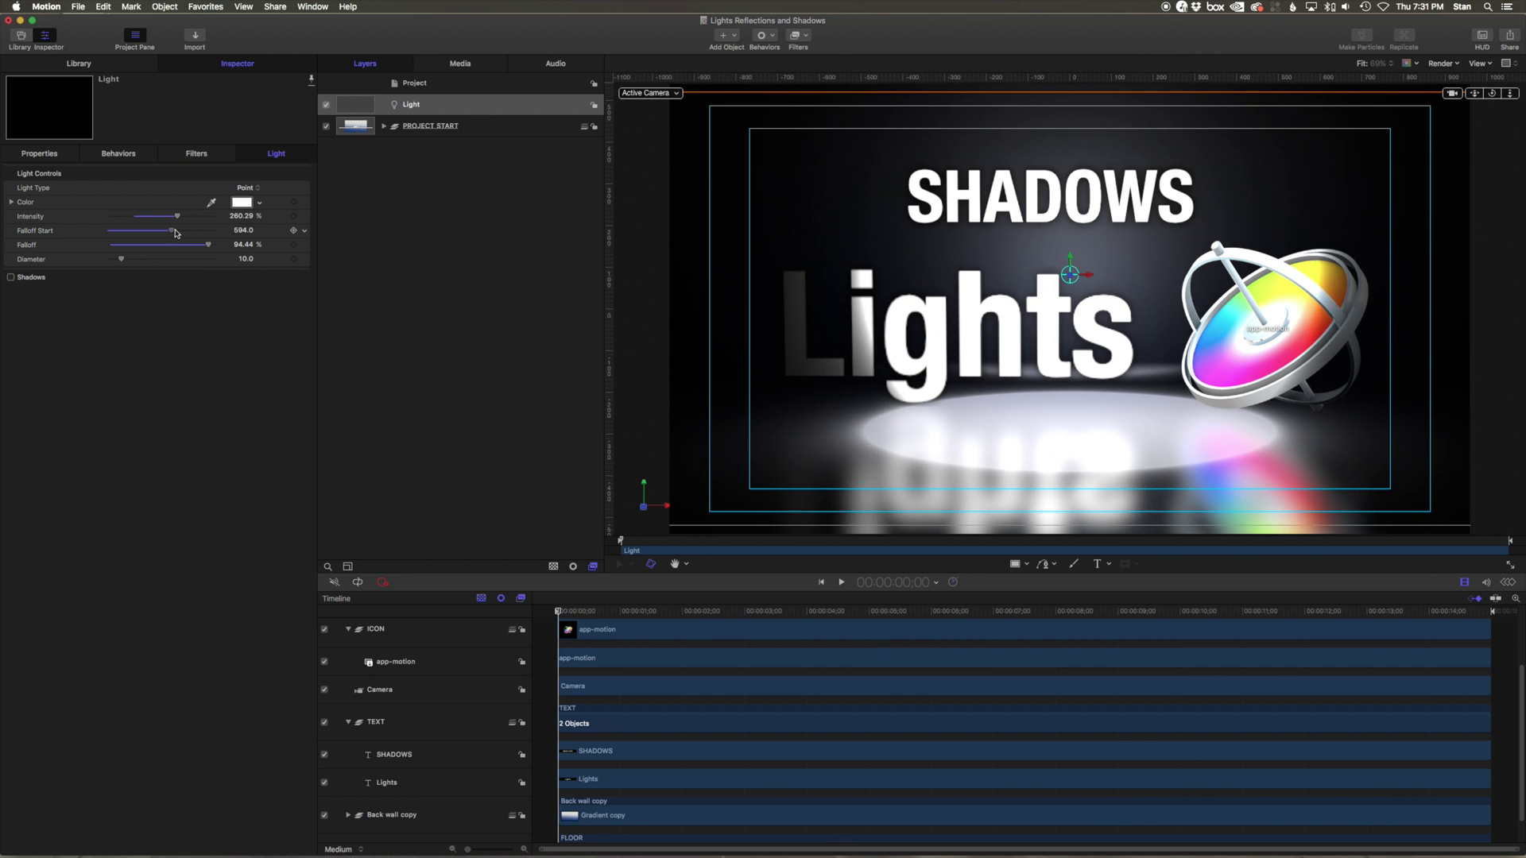
Tint the point light a pale blue in the Colors wheel.
click(242, 202)
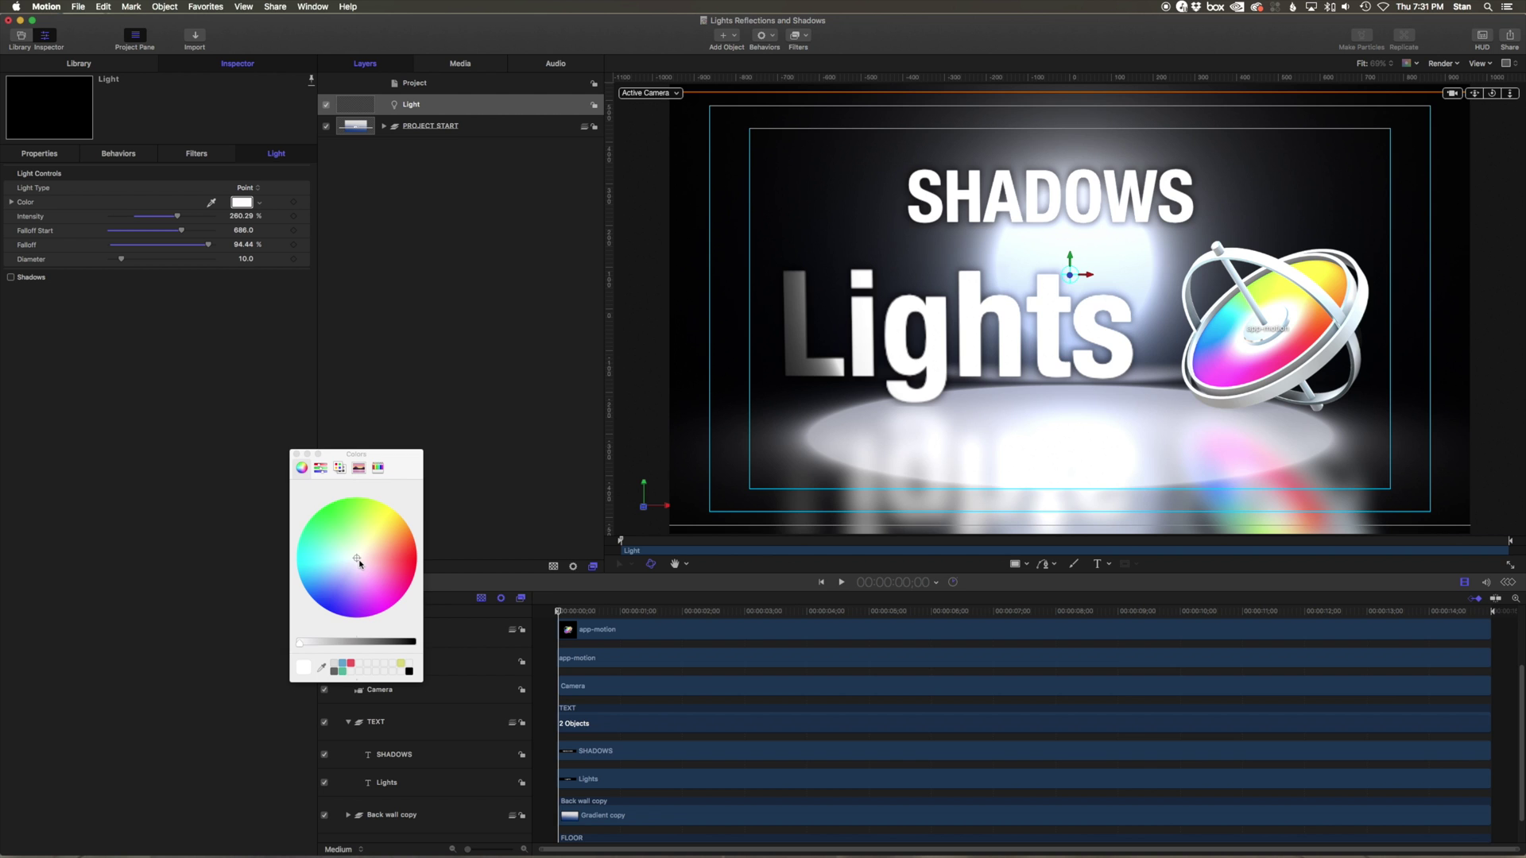
drag(359, 563, 391, 580)
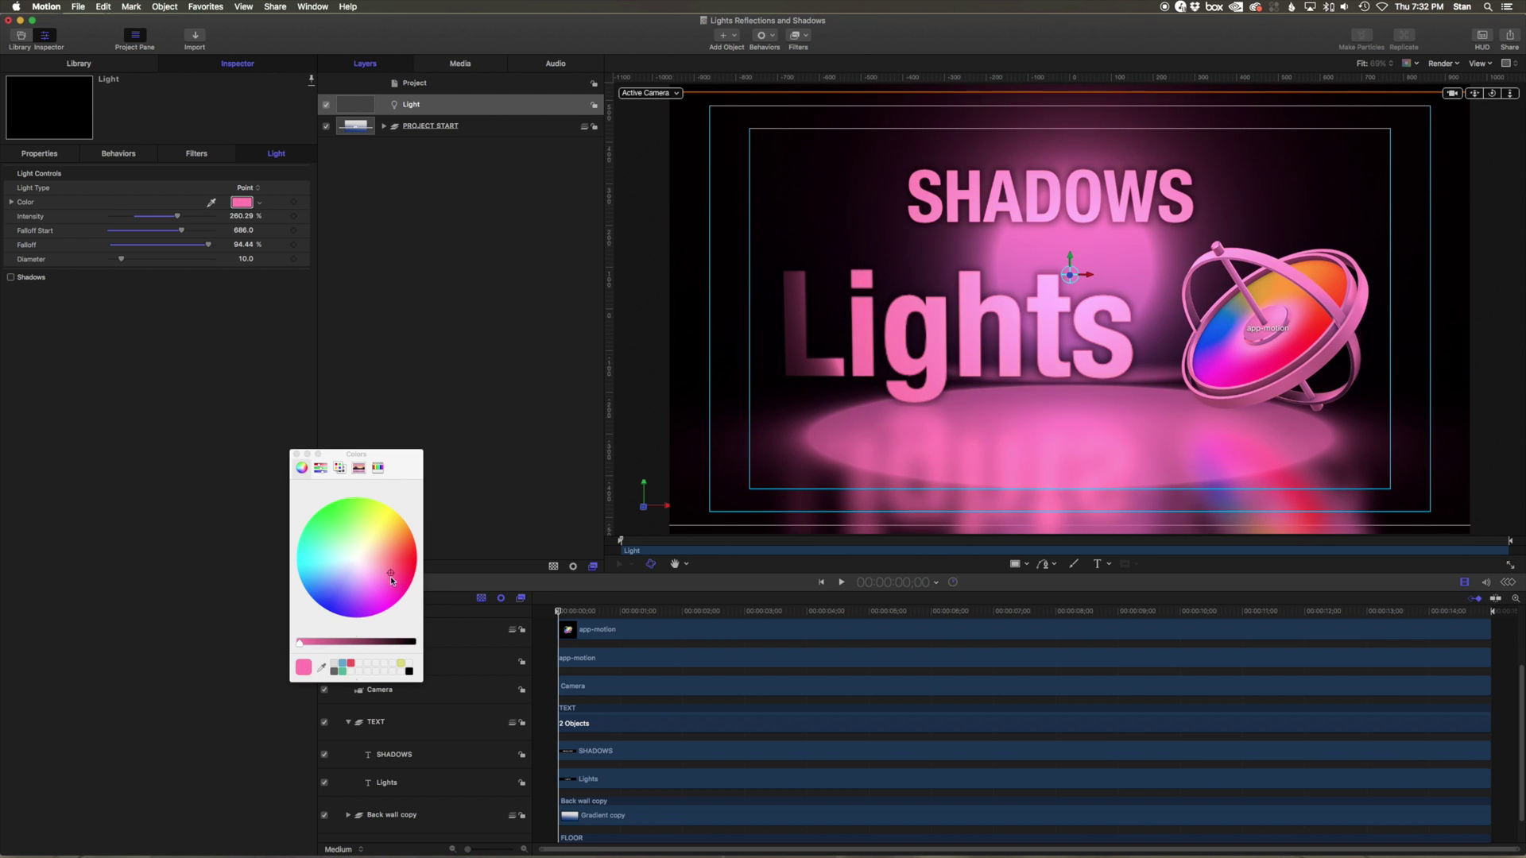
mouse_move(390, 578)
mouse_down()
mouse_move(396, 562)
mouse_move(335, 580)
mouse_up()
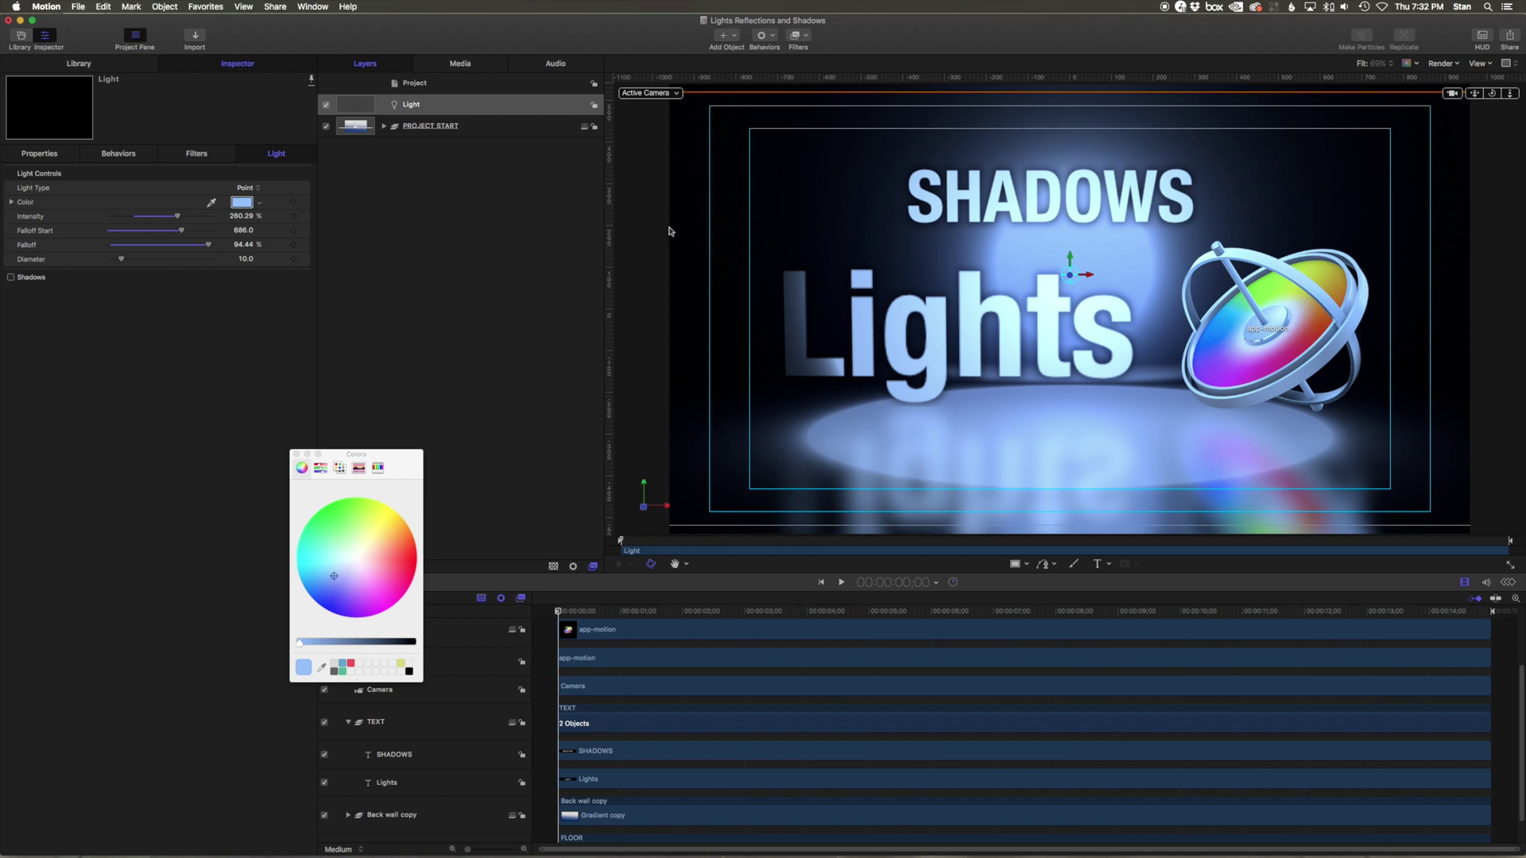
Set the ICON group's Lighting Shading to Off.
click(385, 126)
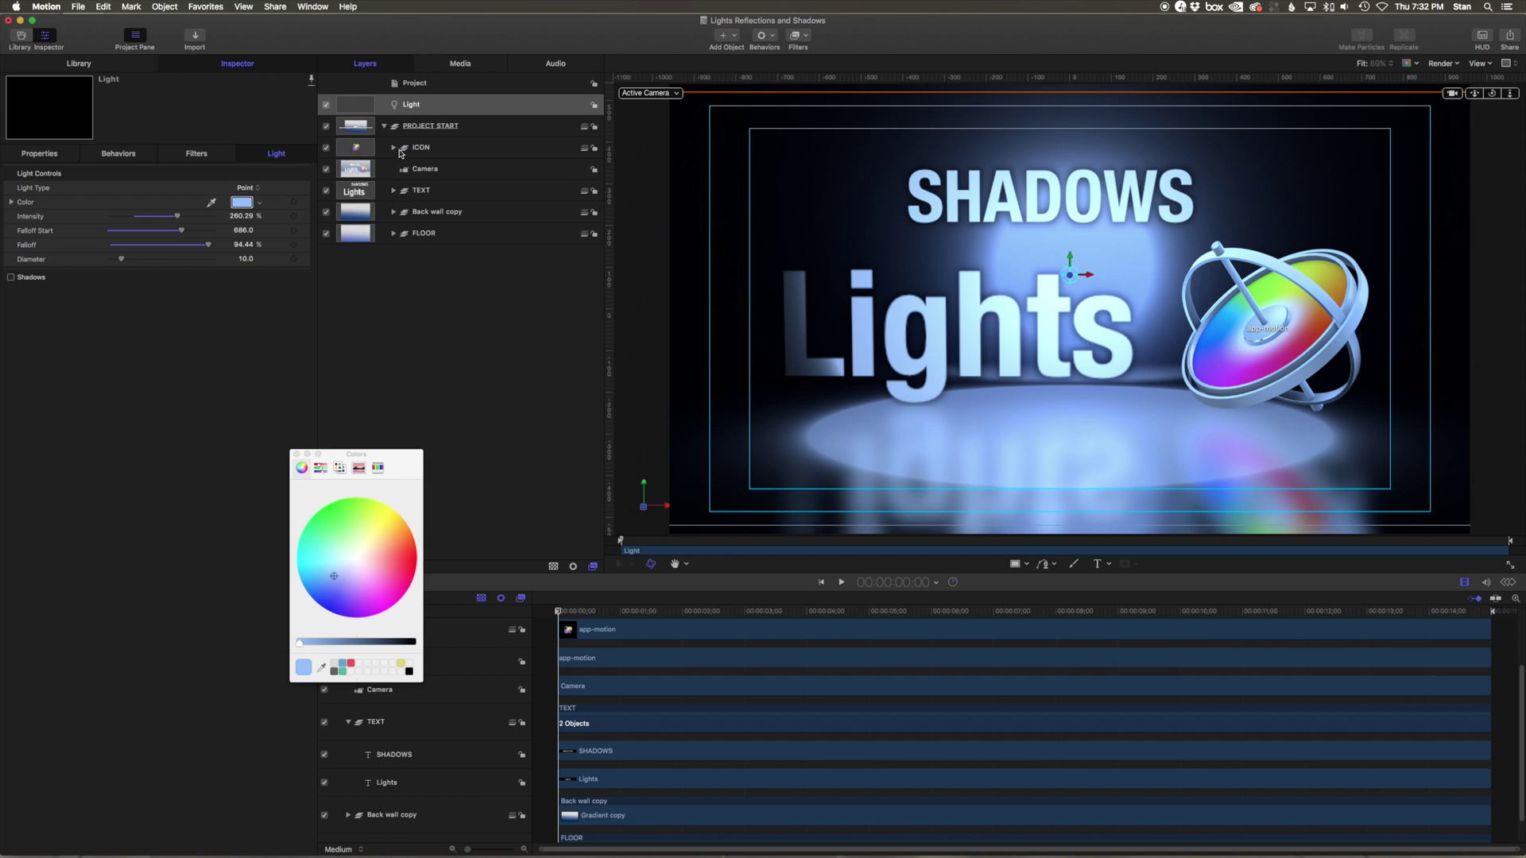
click(392, 148)
click(441, 169)
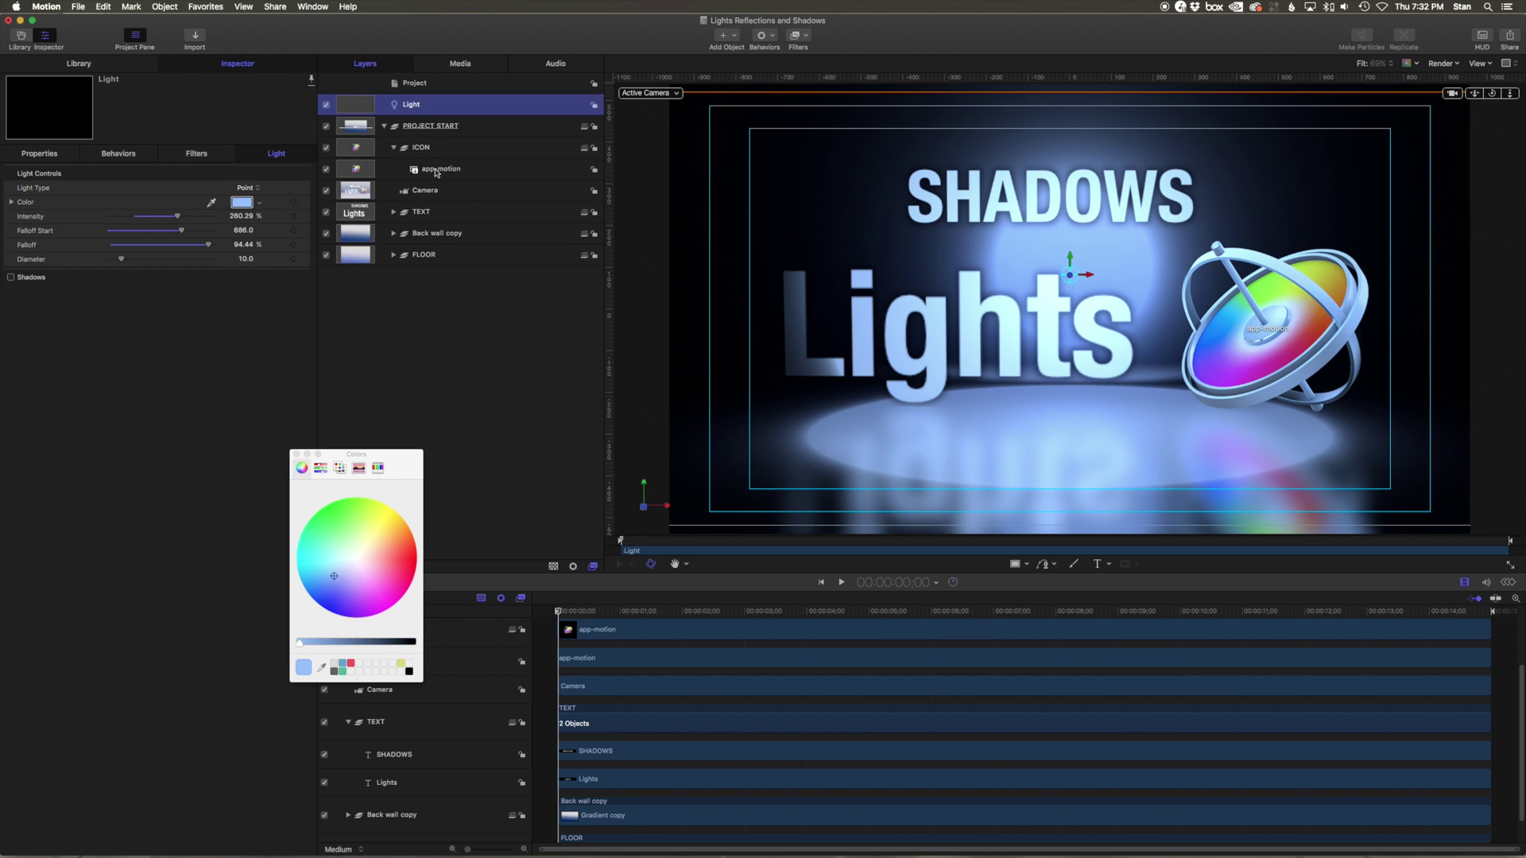
click(406, 148)
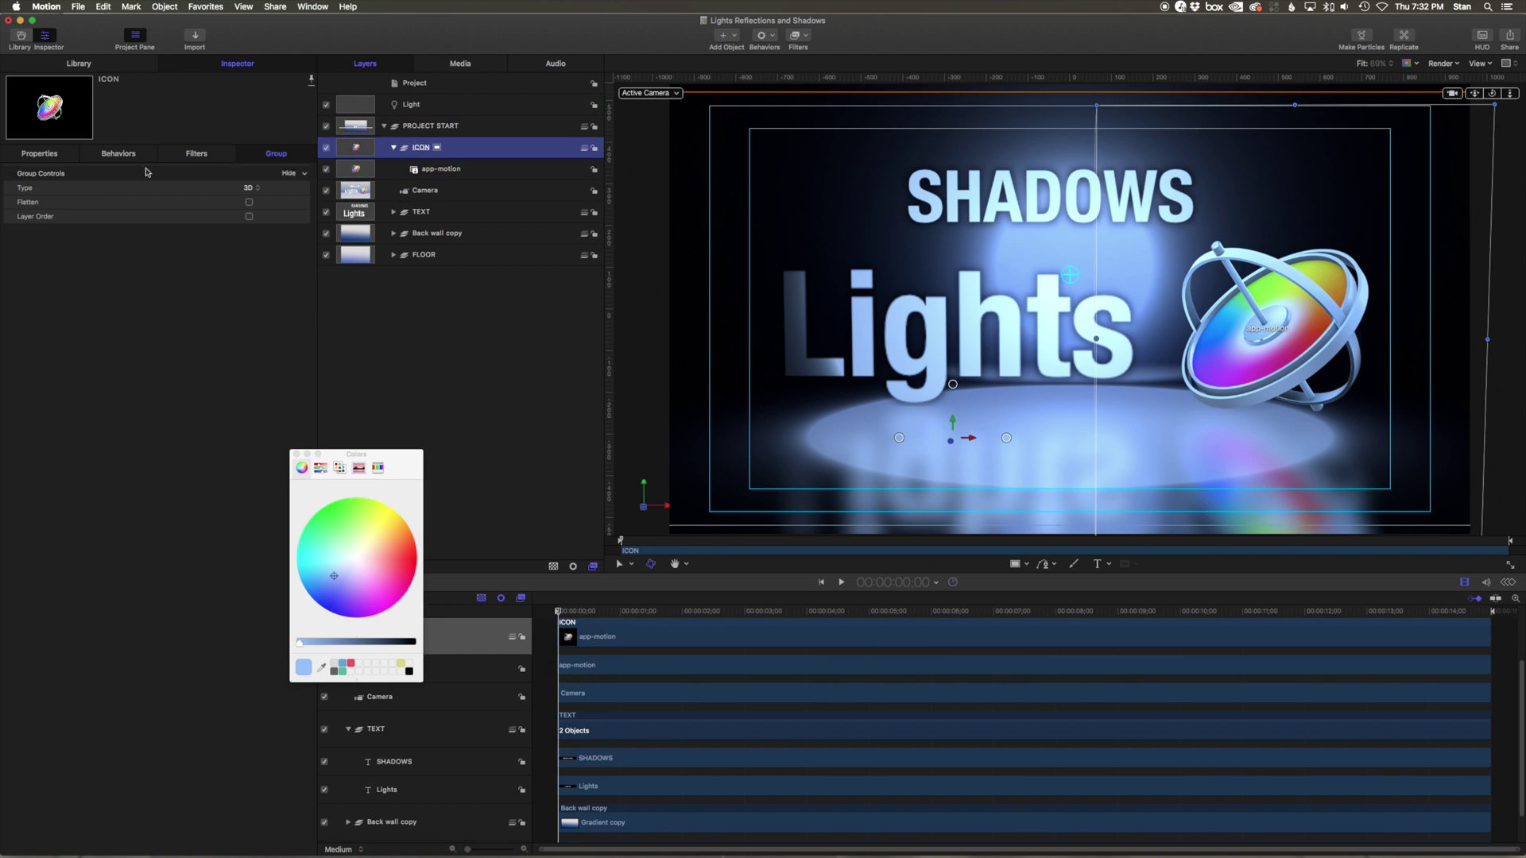
click(47, 154)
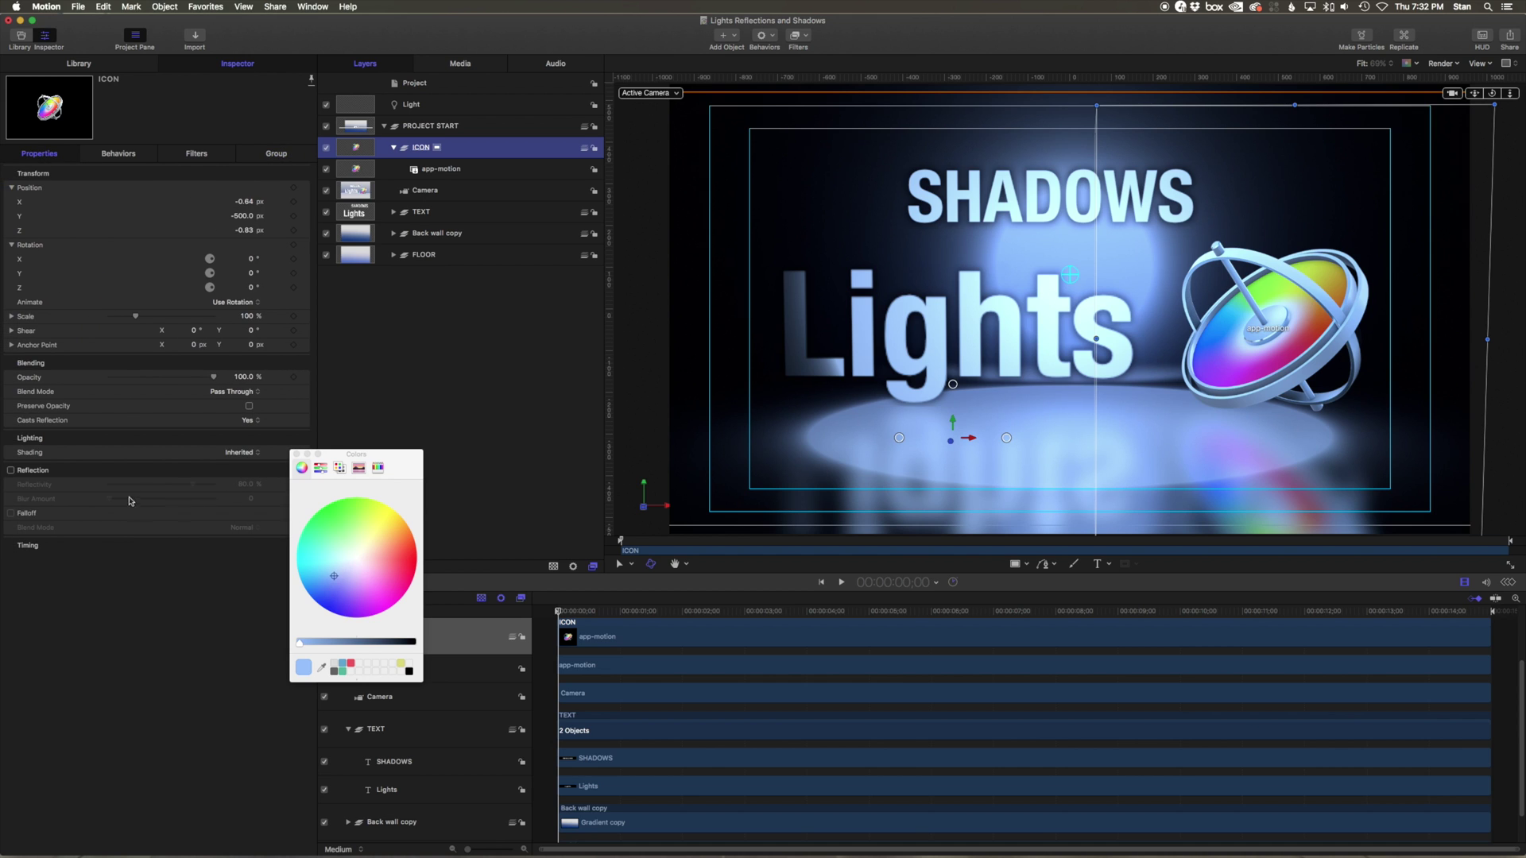
click(297, 456)
mouse_move(116, 437)
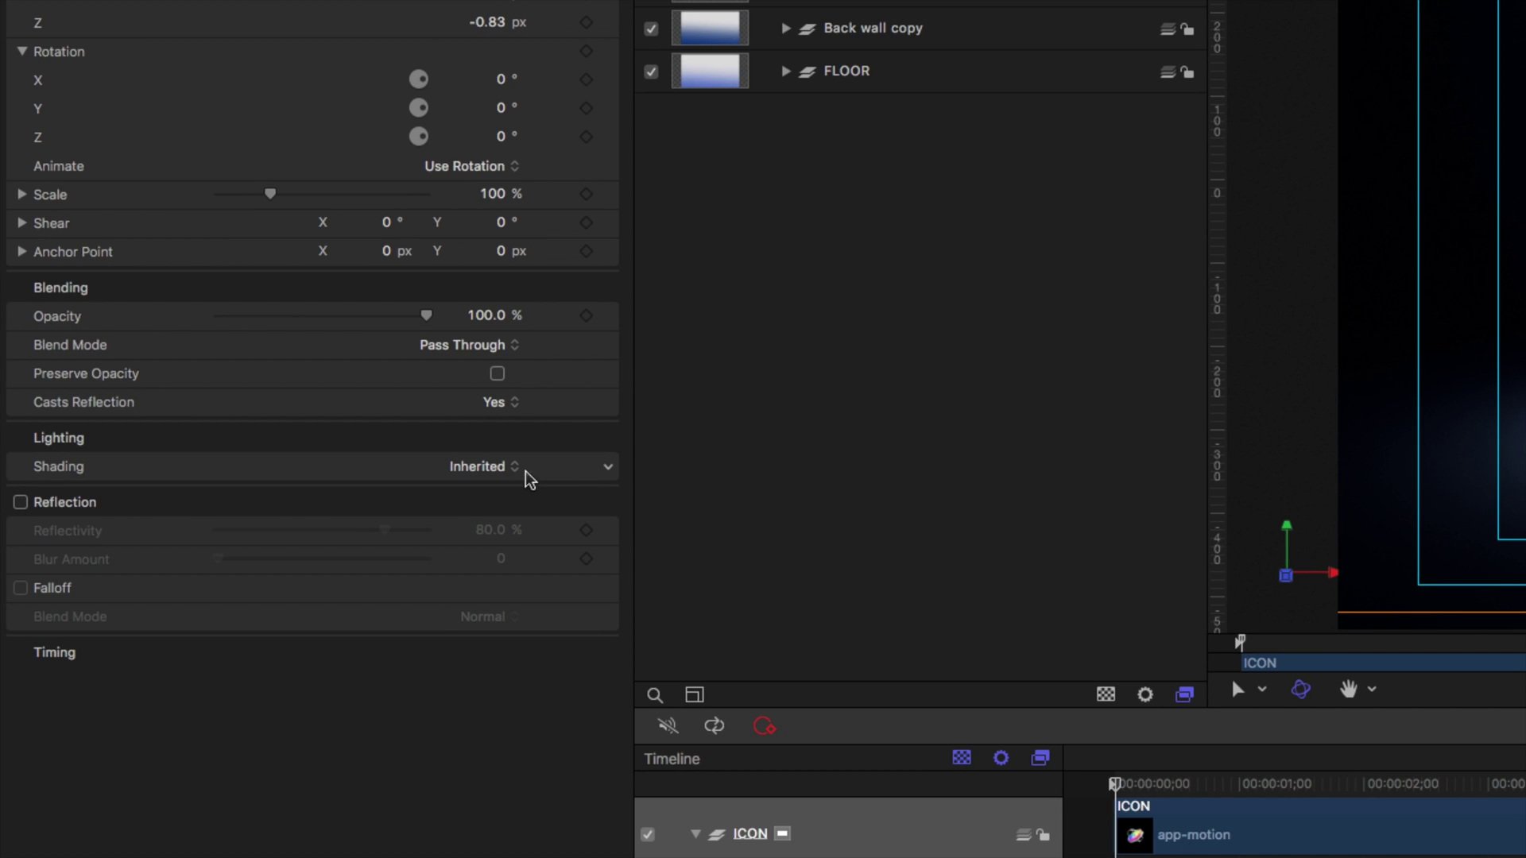
click(525, 473)
click(501, 510)
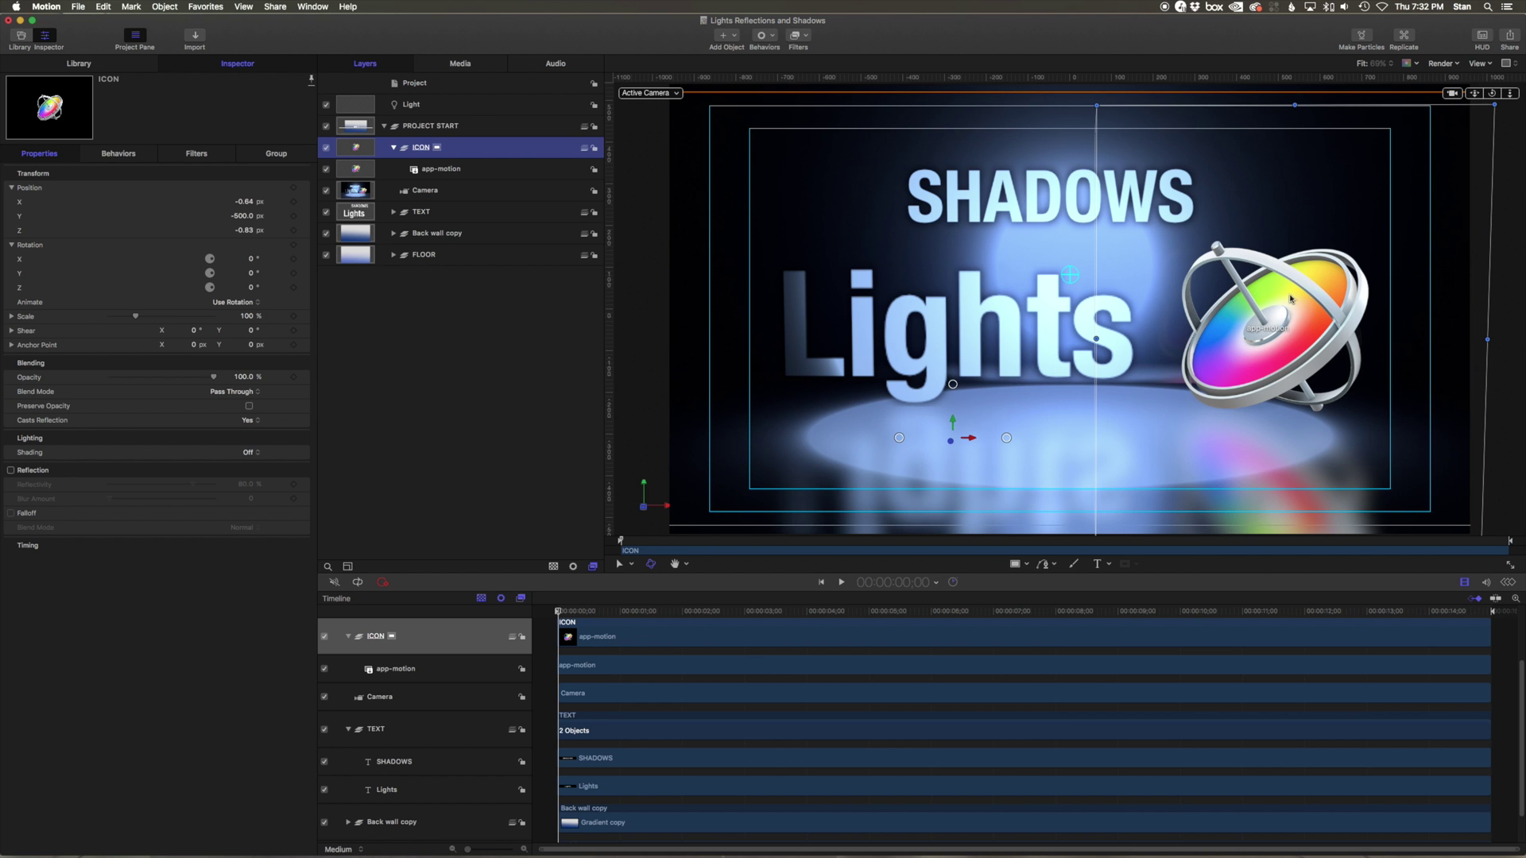
Undo the last three edits to restore the white light, and select the light layer.
key(super+z)
key(super+z)
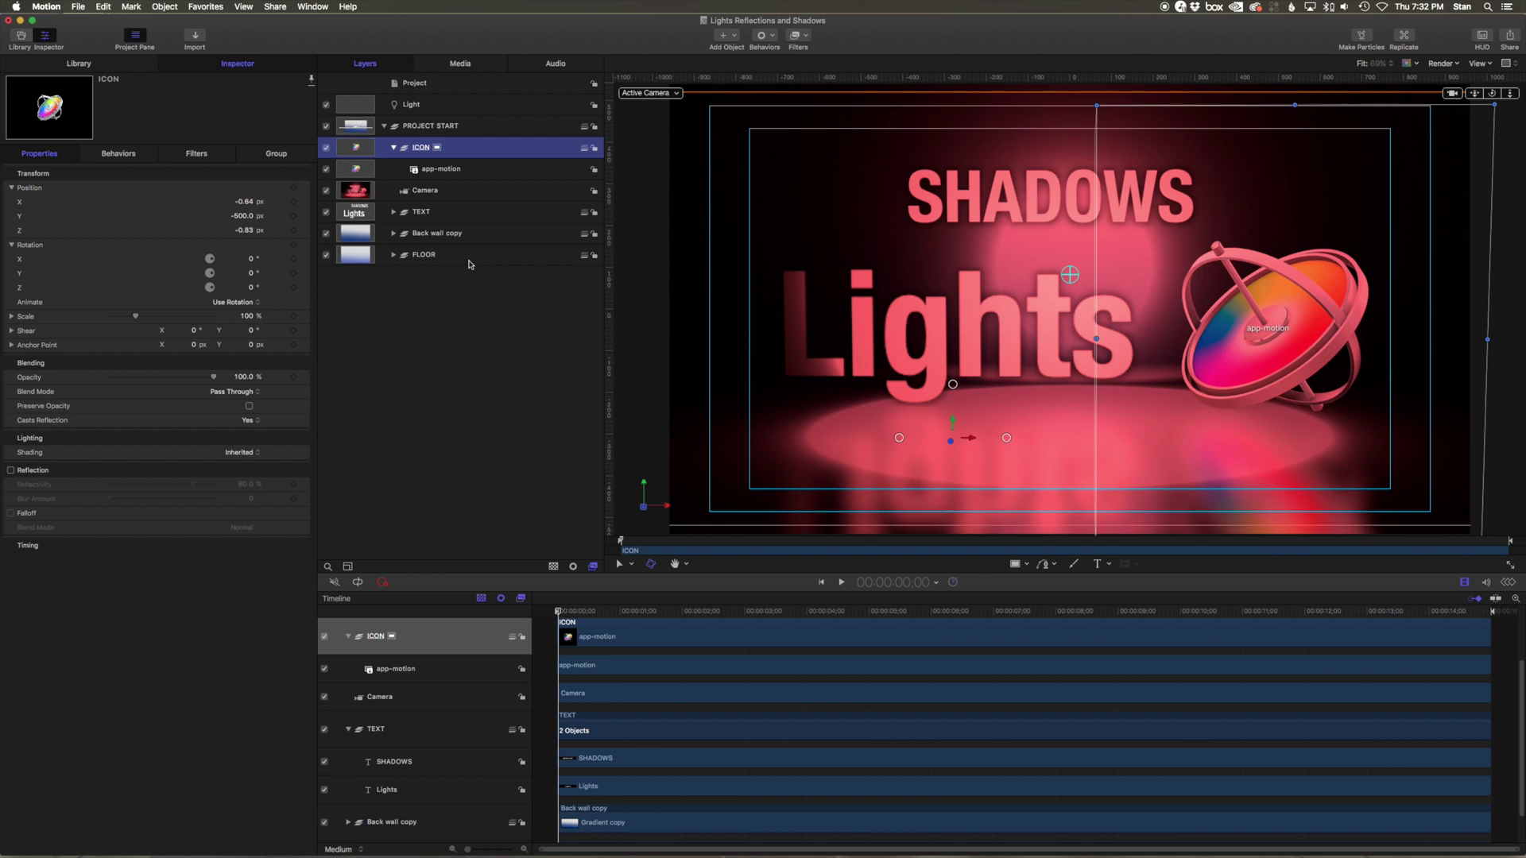
key(super+z)
key(super+z)
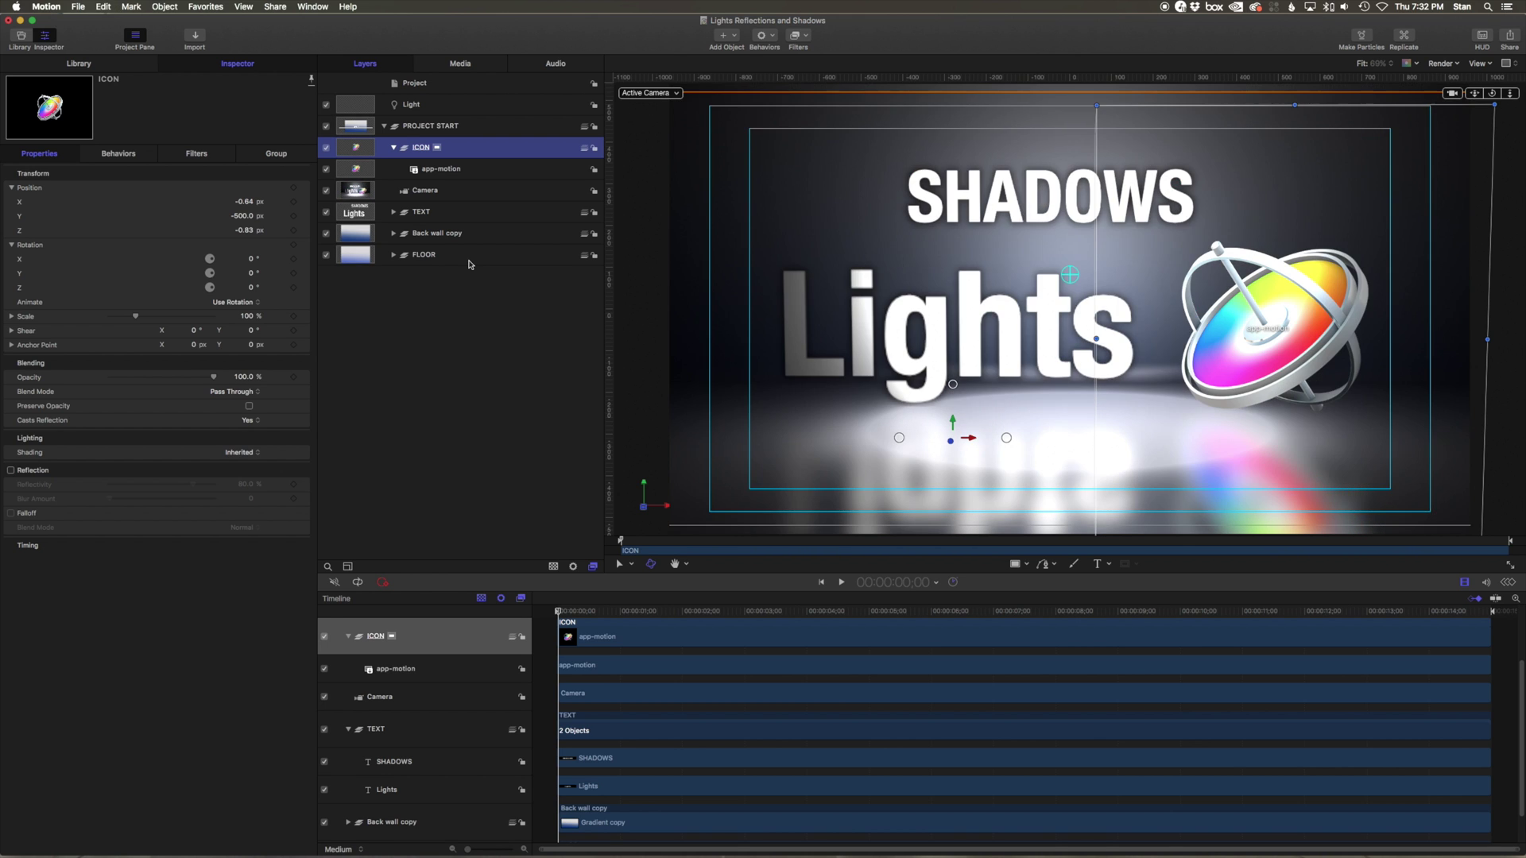
key(super+z)
key(super+z)
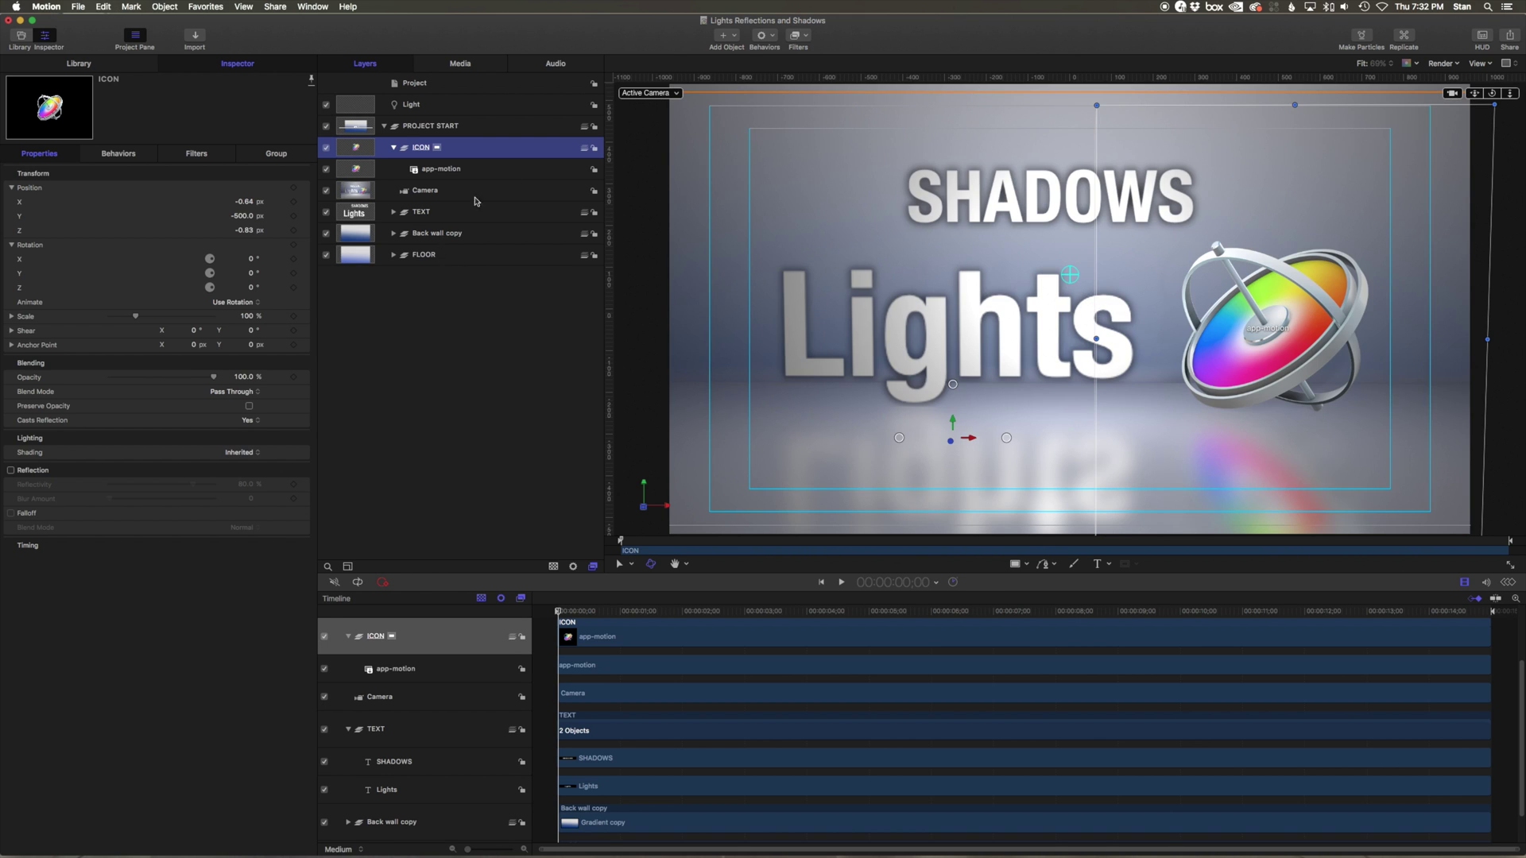
click(436, 109)
Rename the light 'Point Light' and uncheck its visibility.
double_click(418, 106)
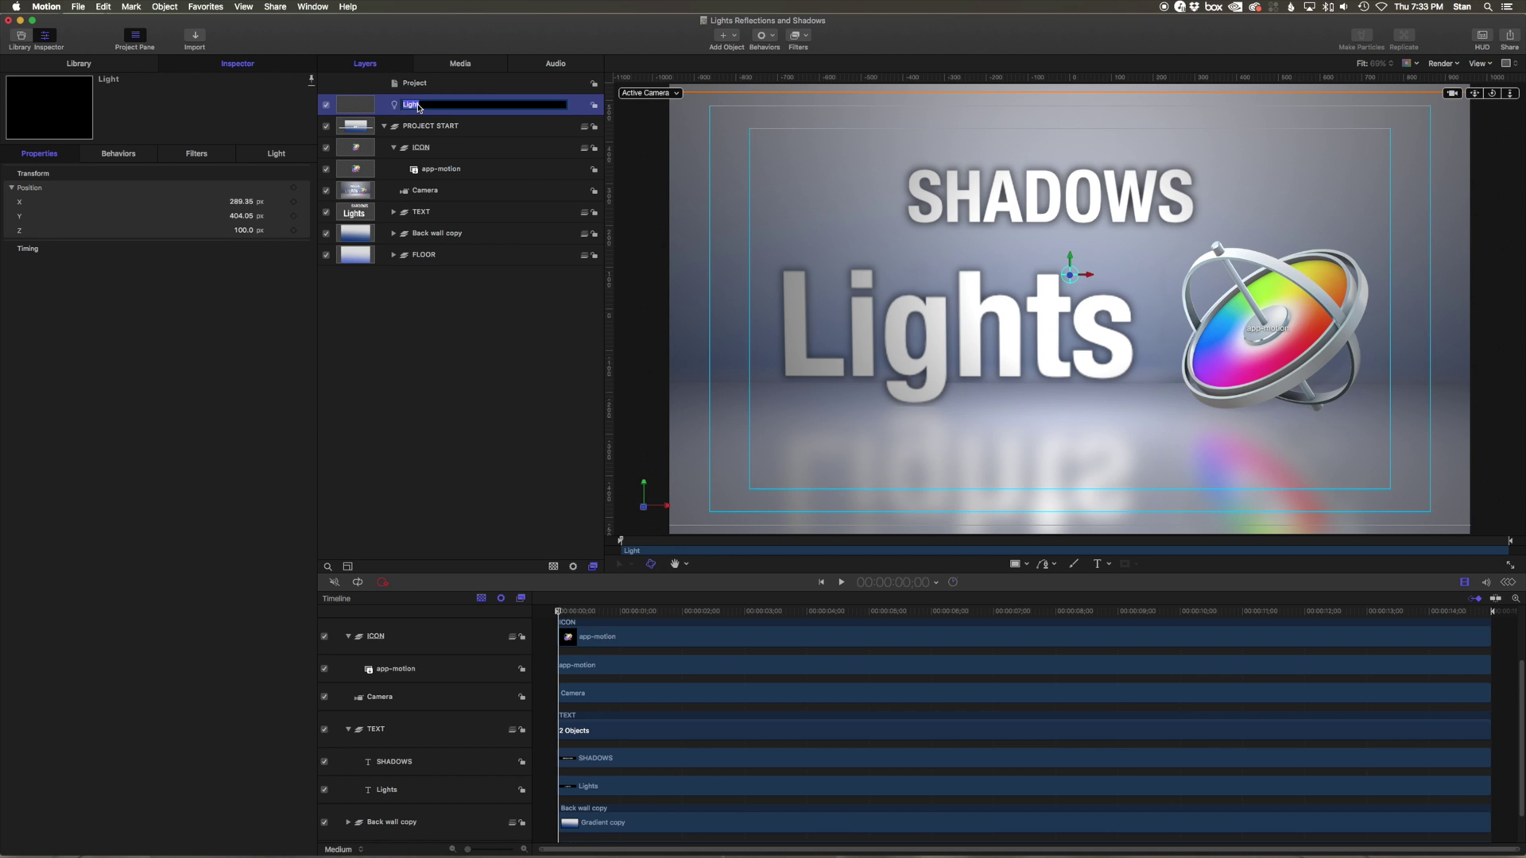
text(Point)
key(Return)
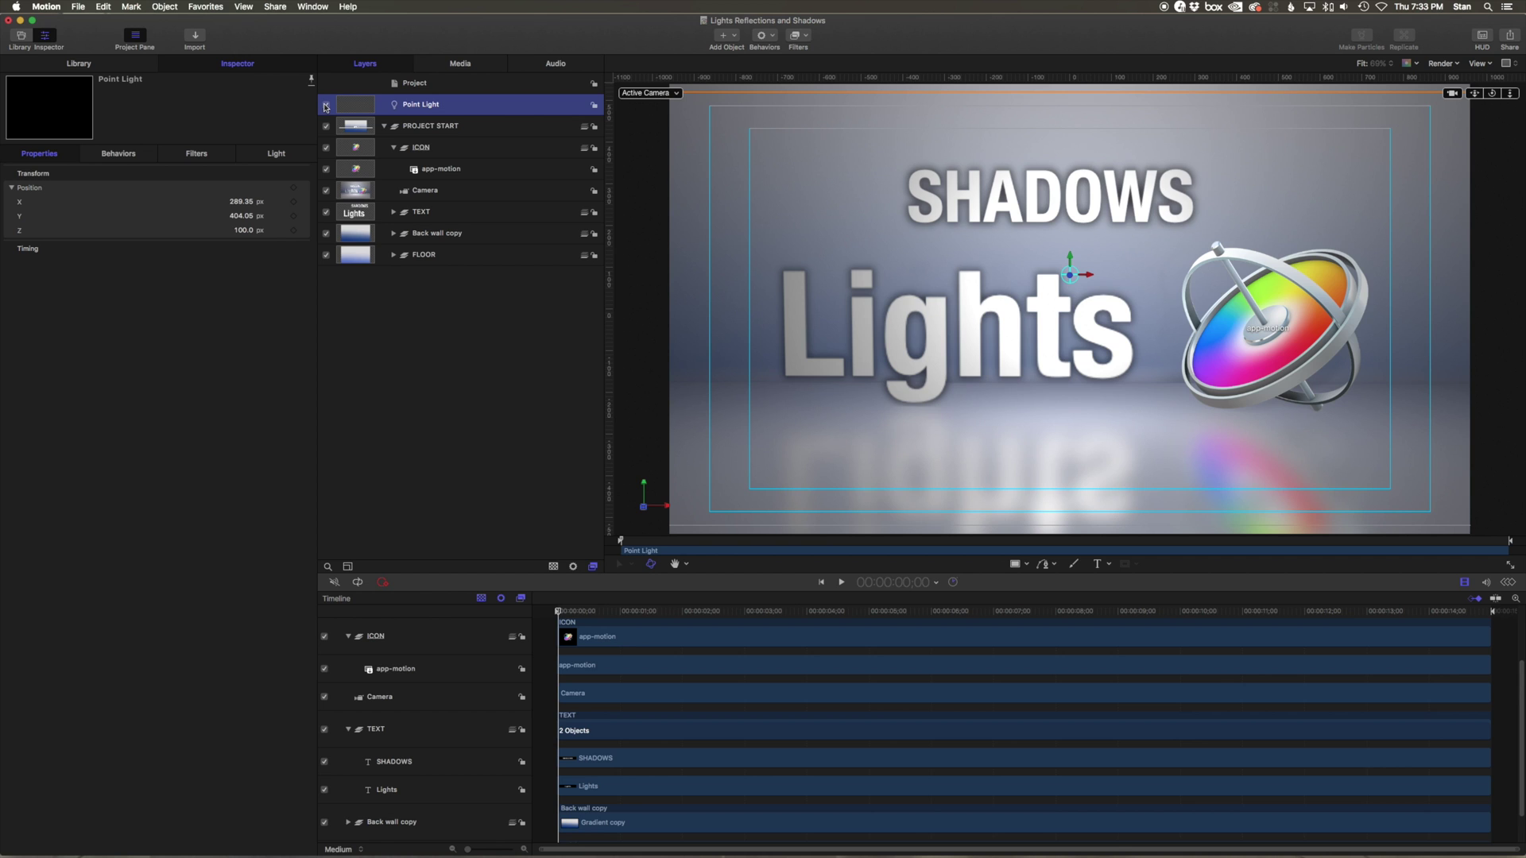
click(326, 105)
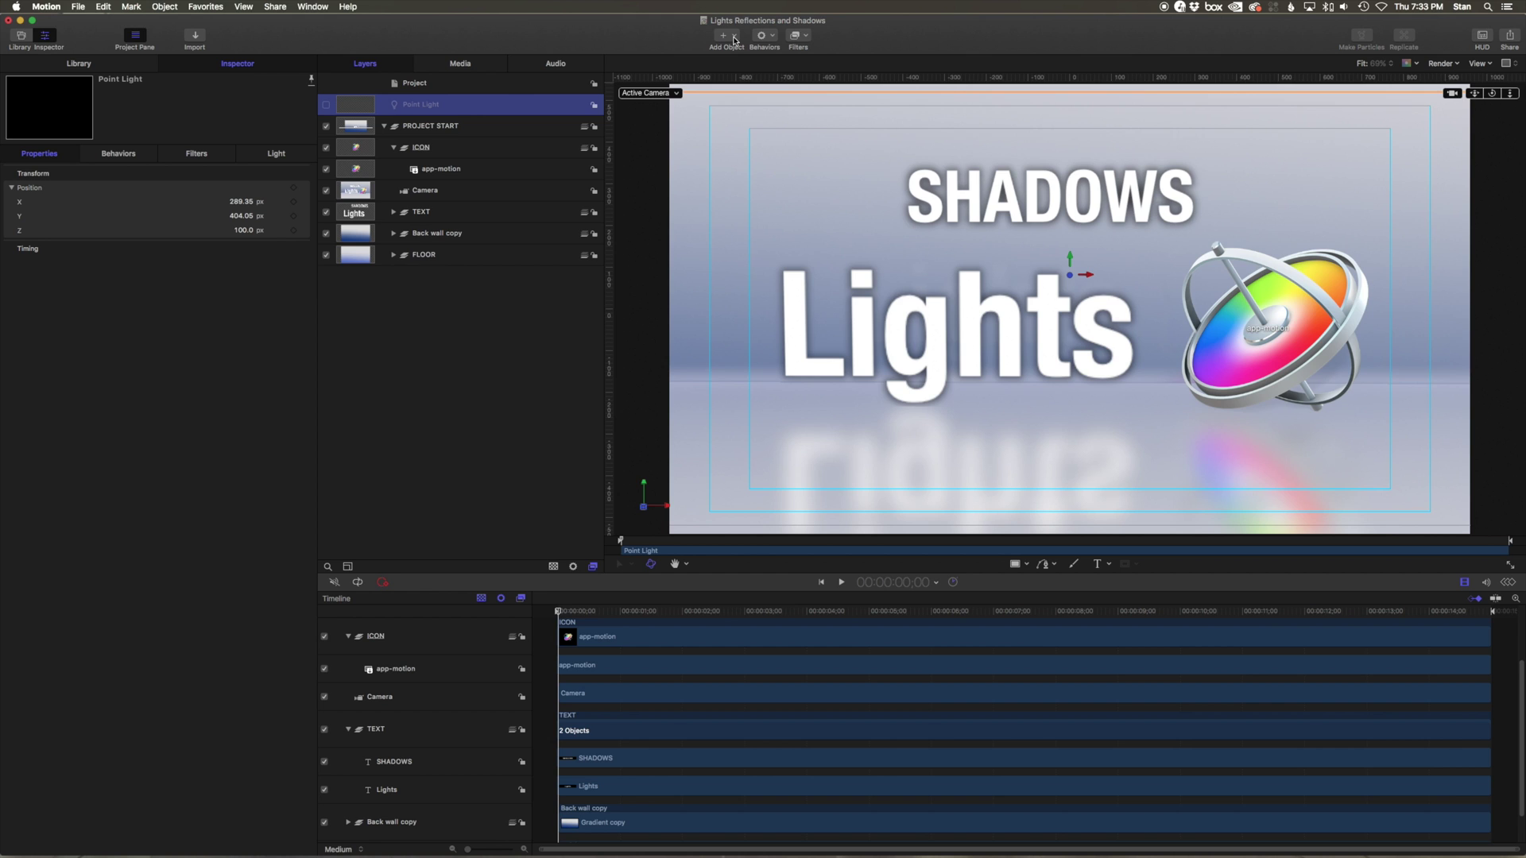
Add a new light, set its type to Ambient and lower its intensity.
click(734, 40)
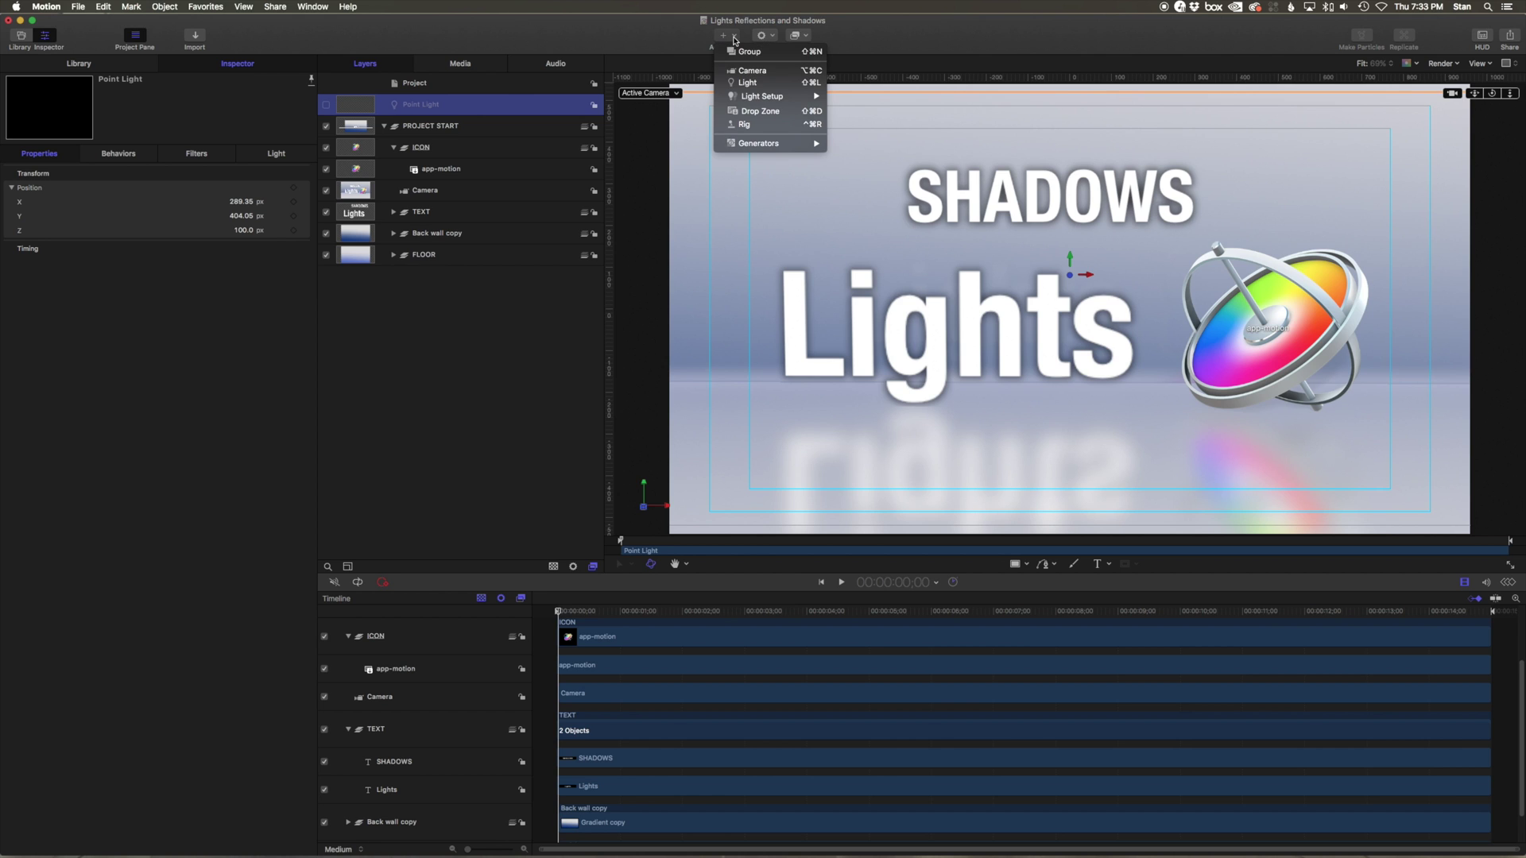
click(747, 88)
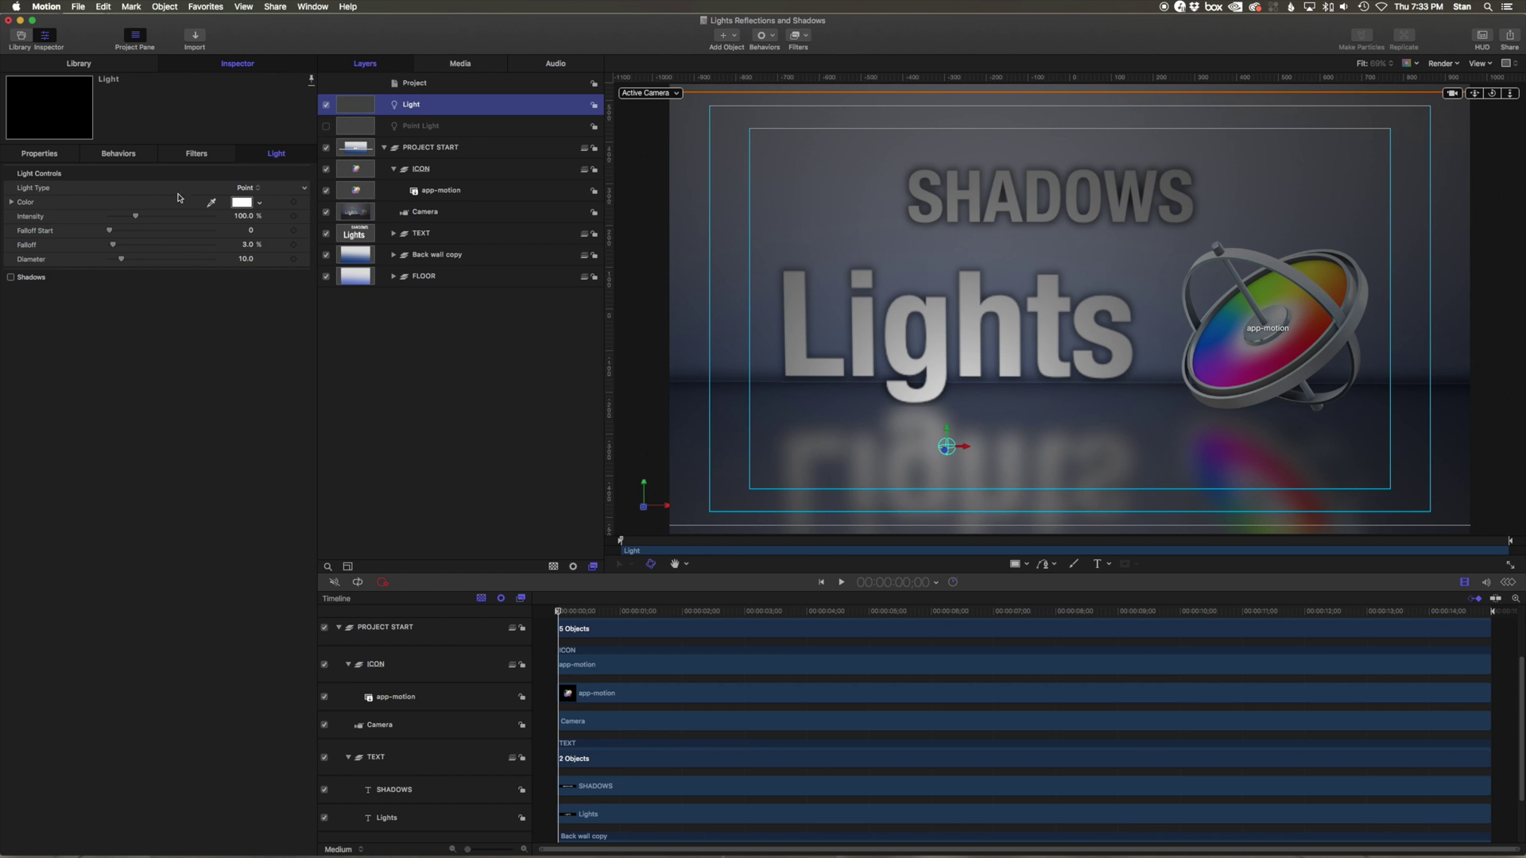
click(262, 188)
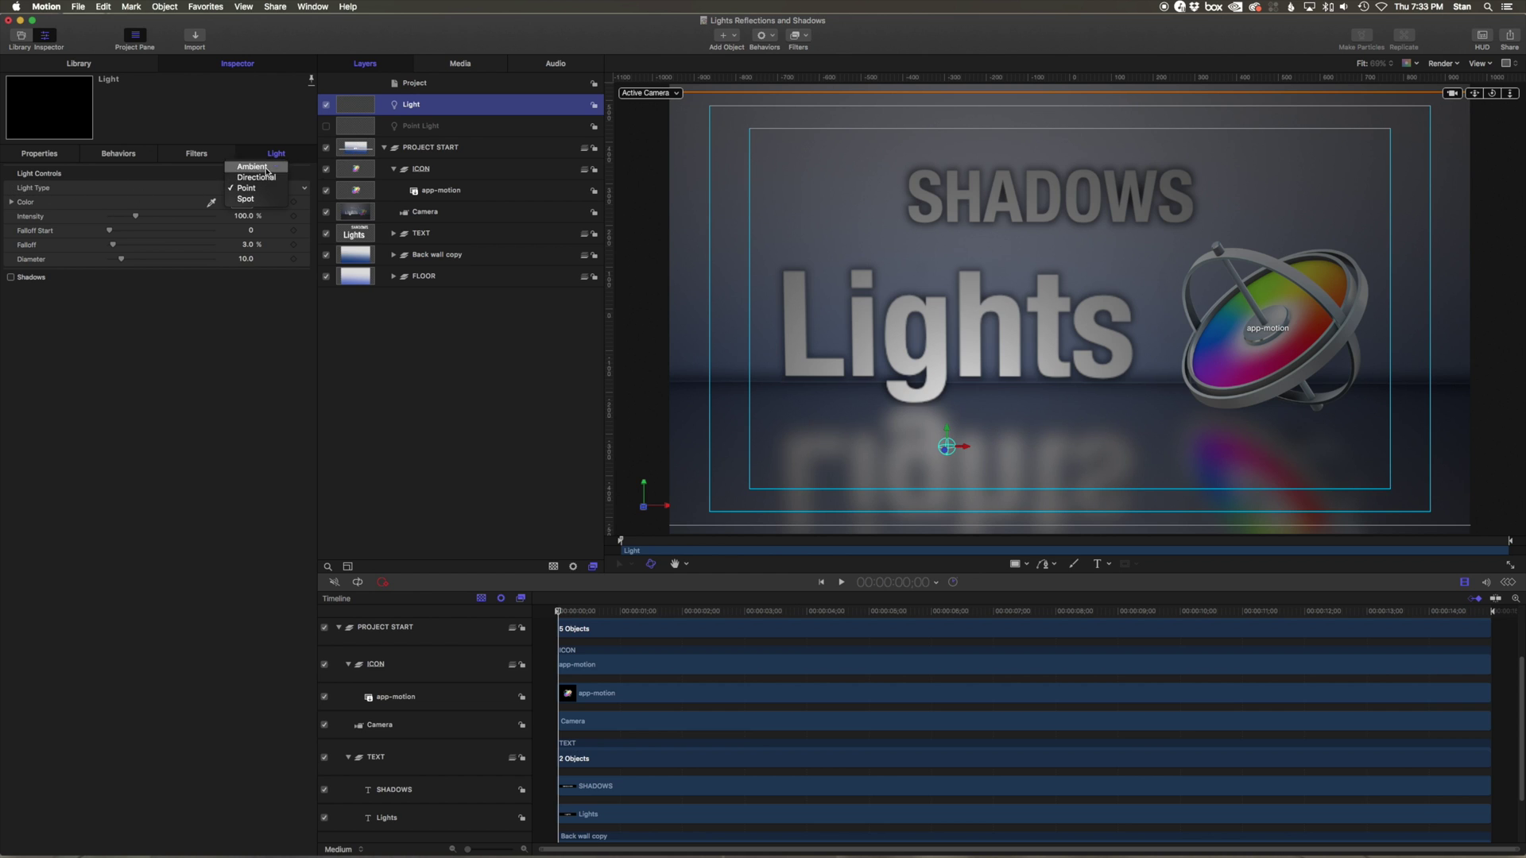
click(268, 171)
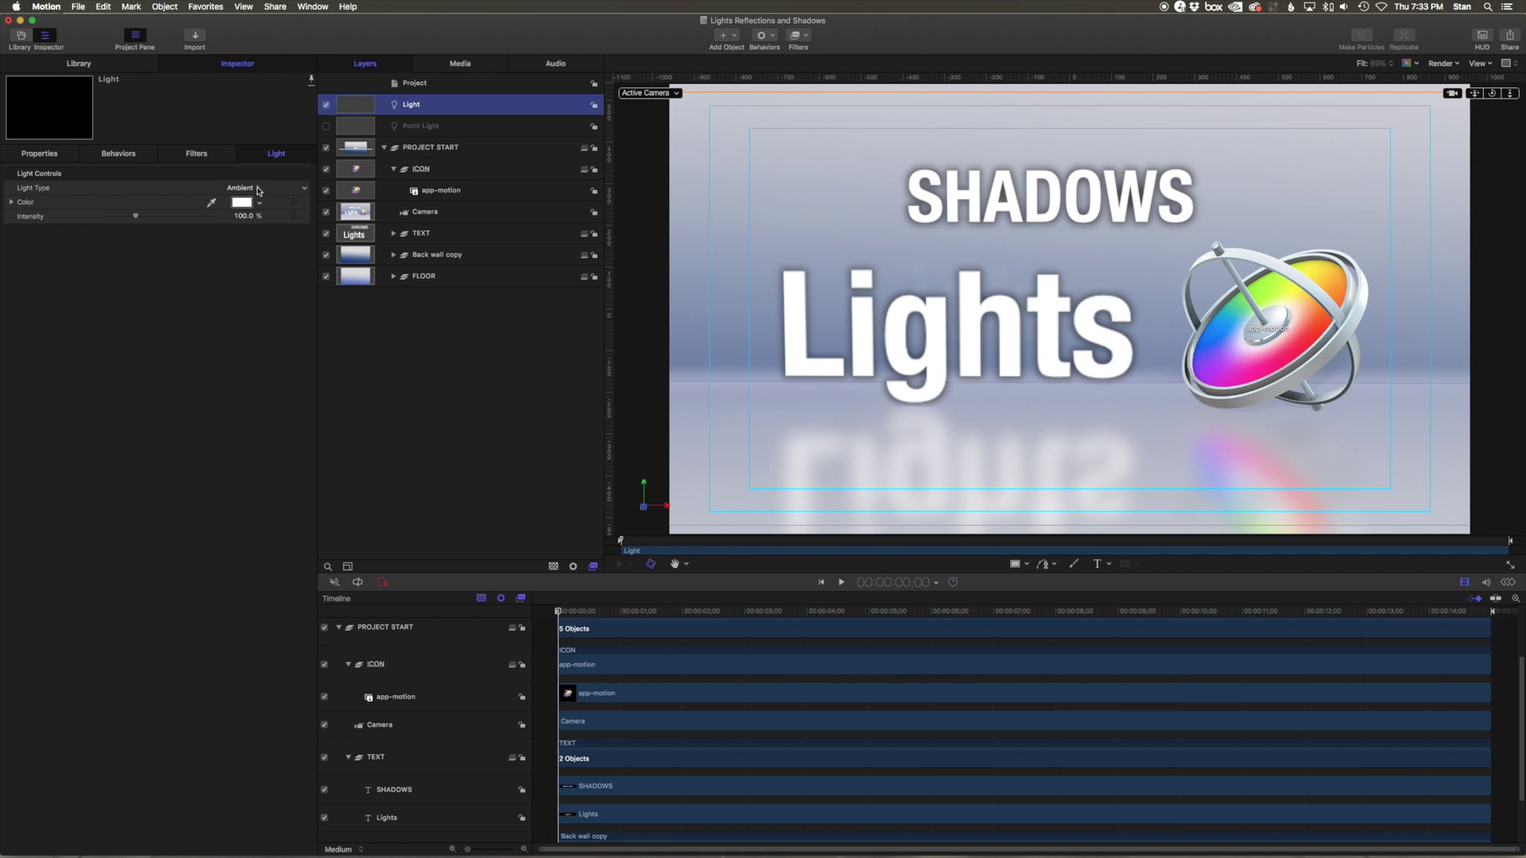
drag(138, 219, 111, 218)
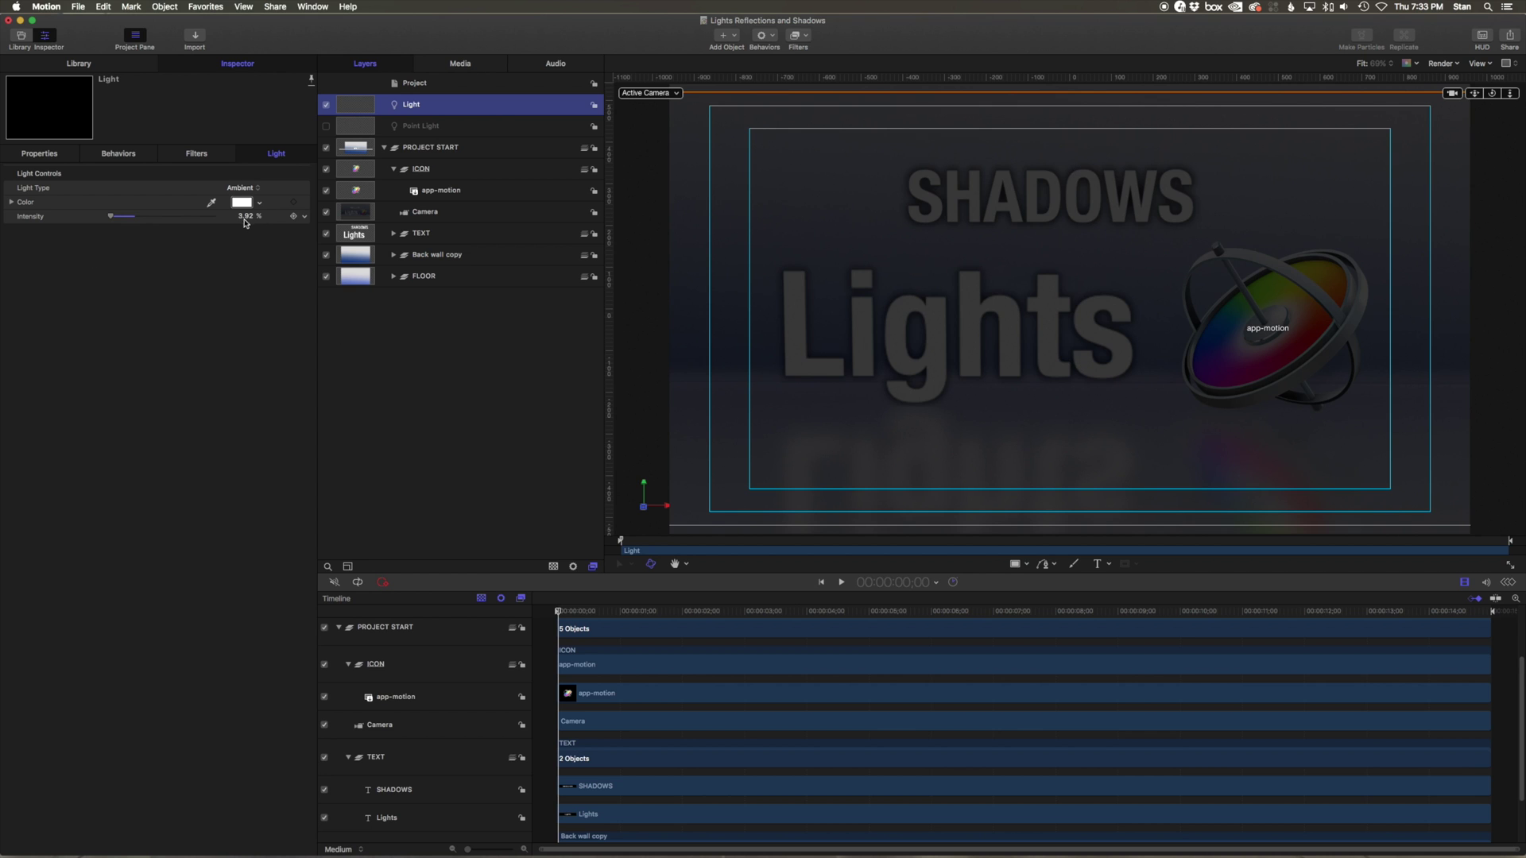
Compare lights by toggling visibility, leave Point Light off, and name the new light 'Ambient Light'.
click(326, 128)
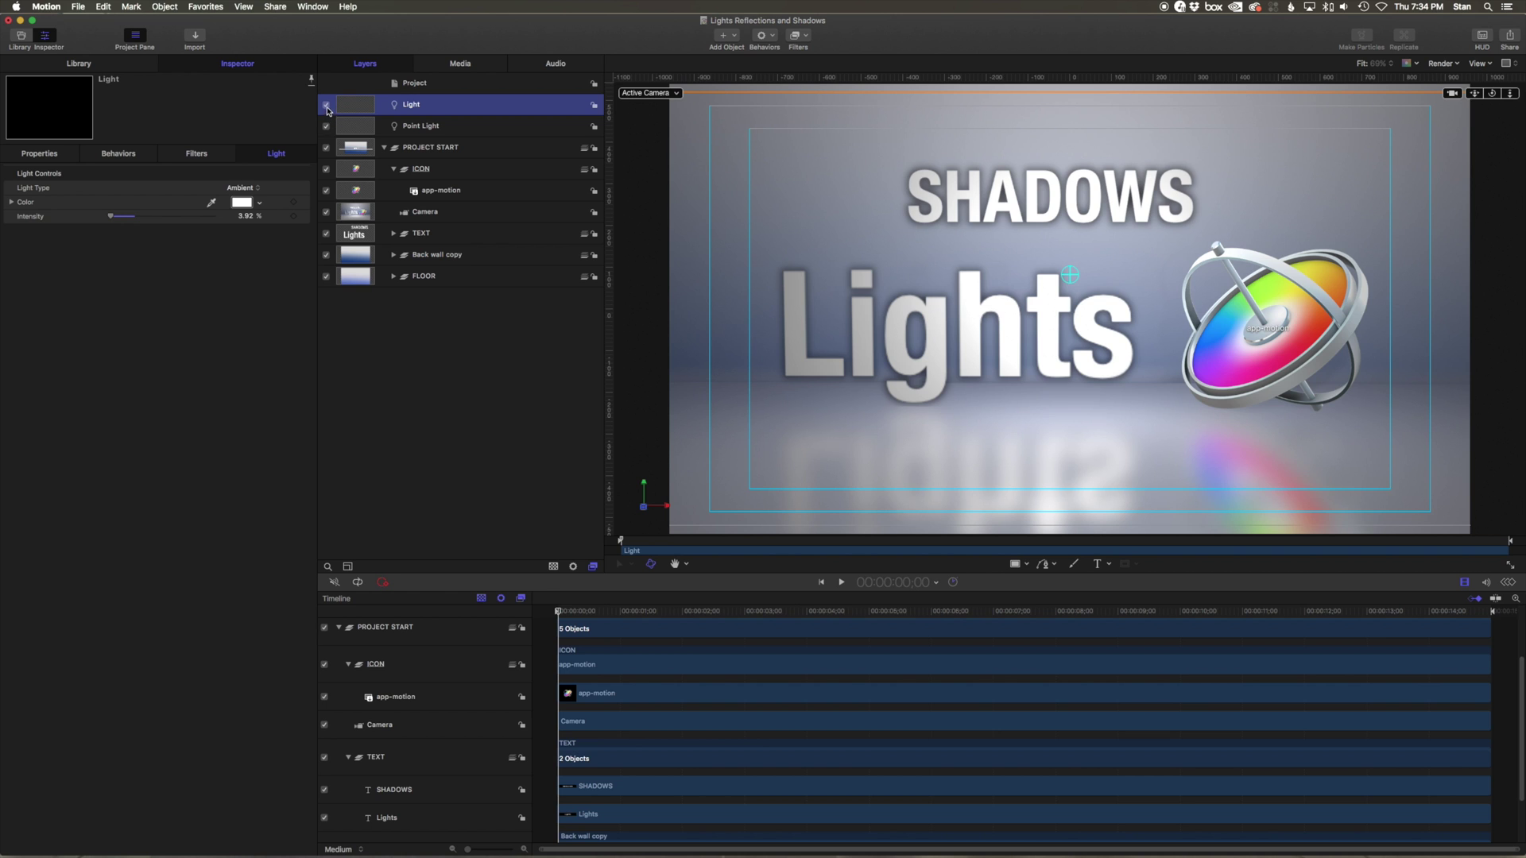
click(326, 105)
click(325, 127)
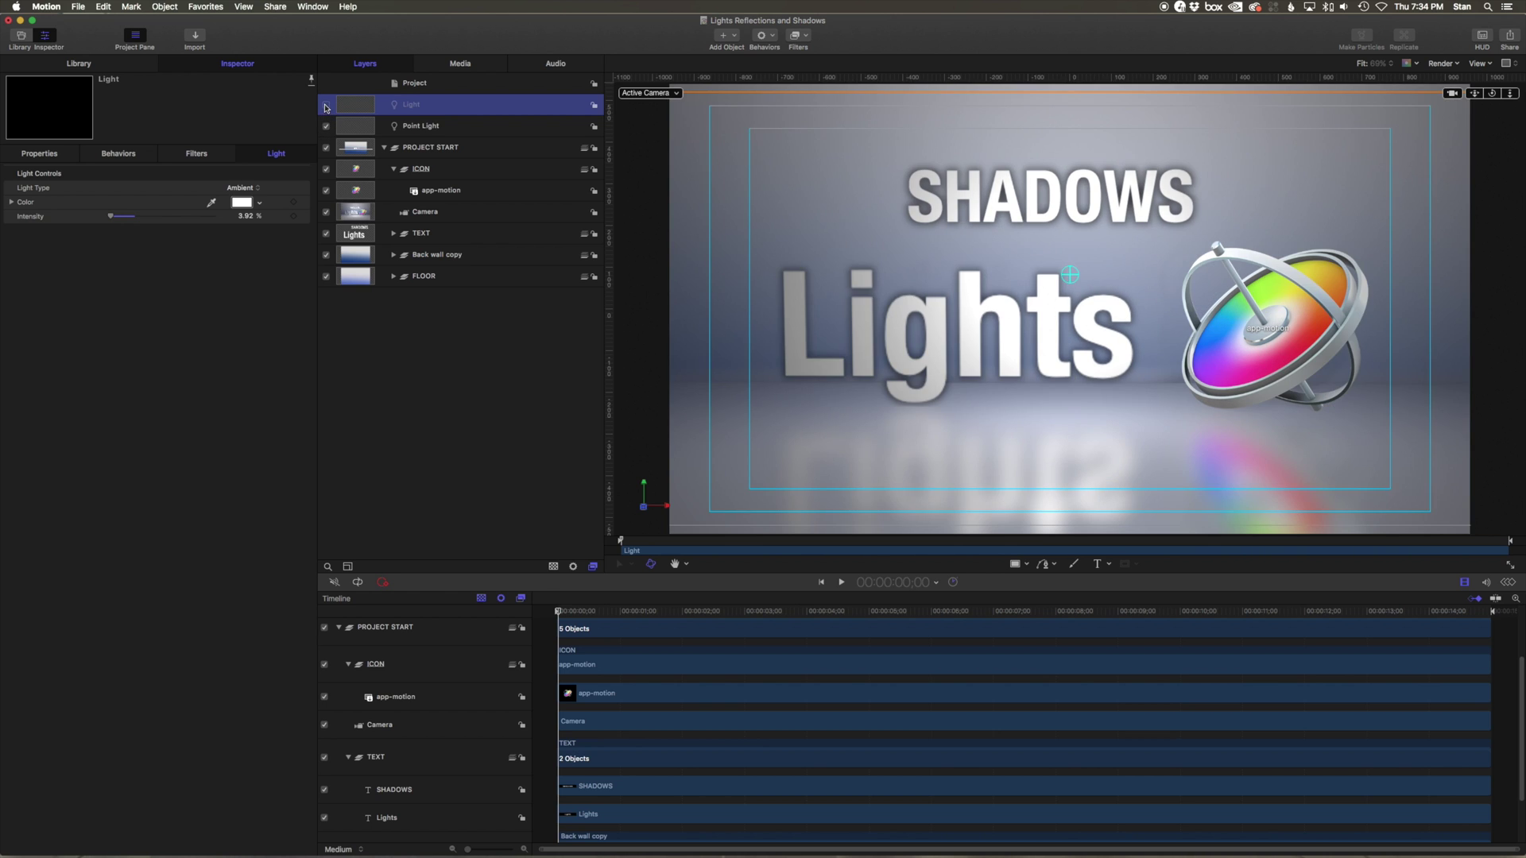
click(326, 105)
click(326, 127)
double_click(411, 104)
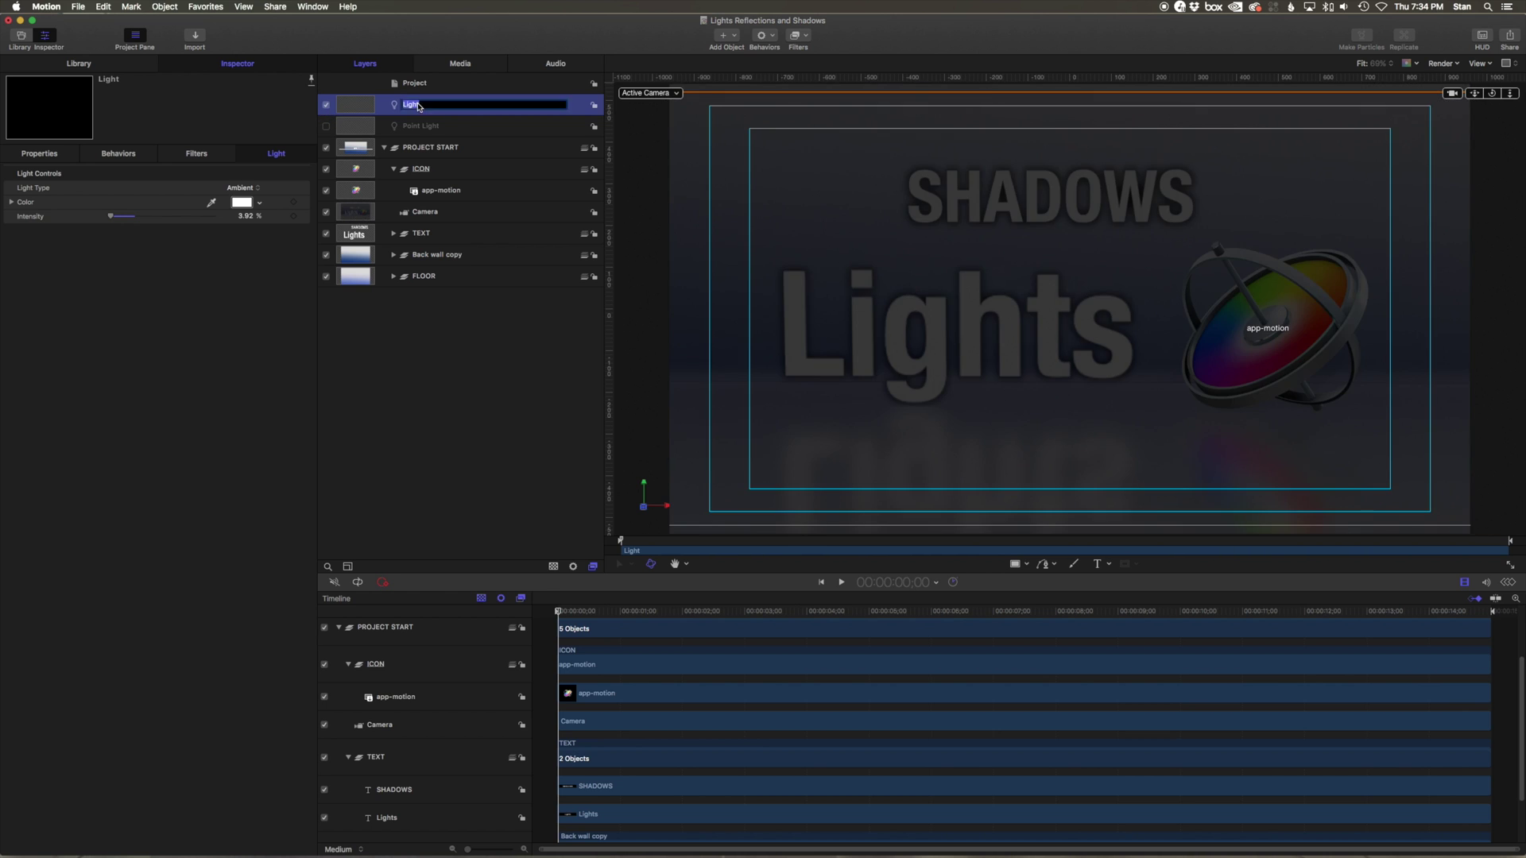
text(Ambient)
key(Return)
click(732, 38)
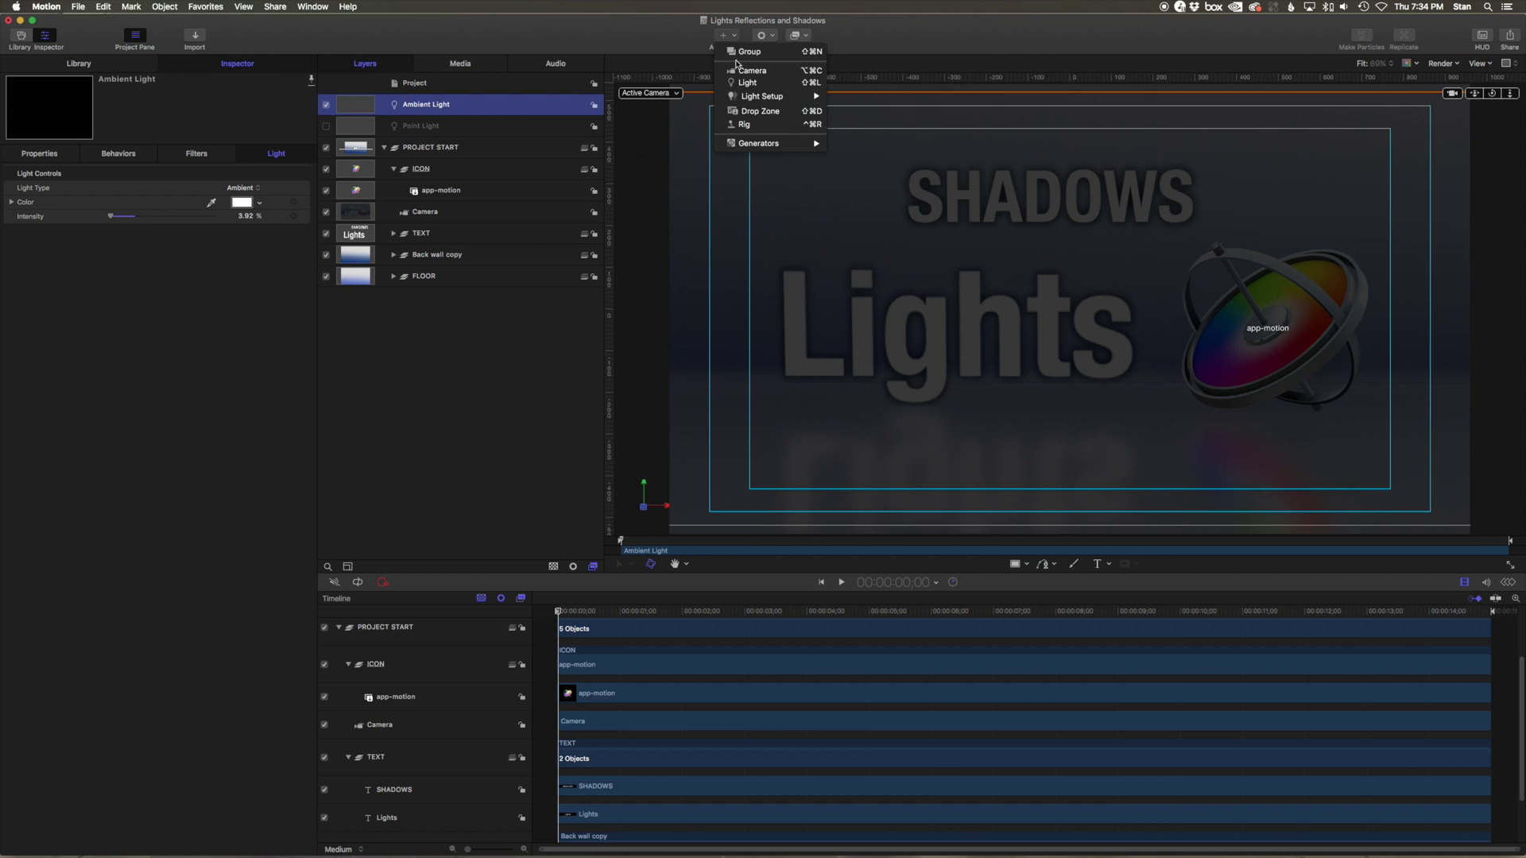
Add another light and name it 'Spot Light'.
click(748, 83)
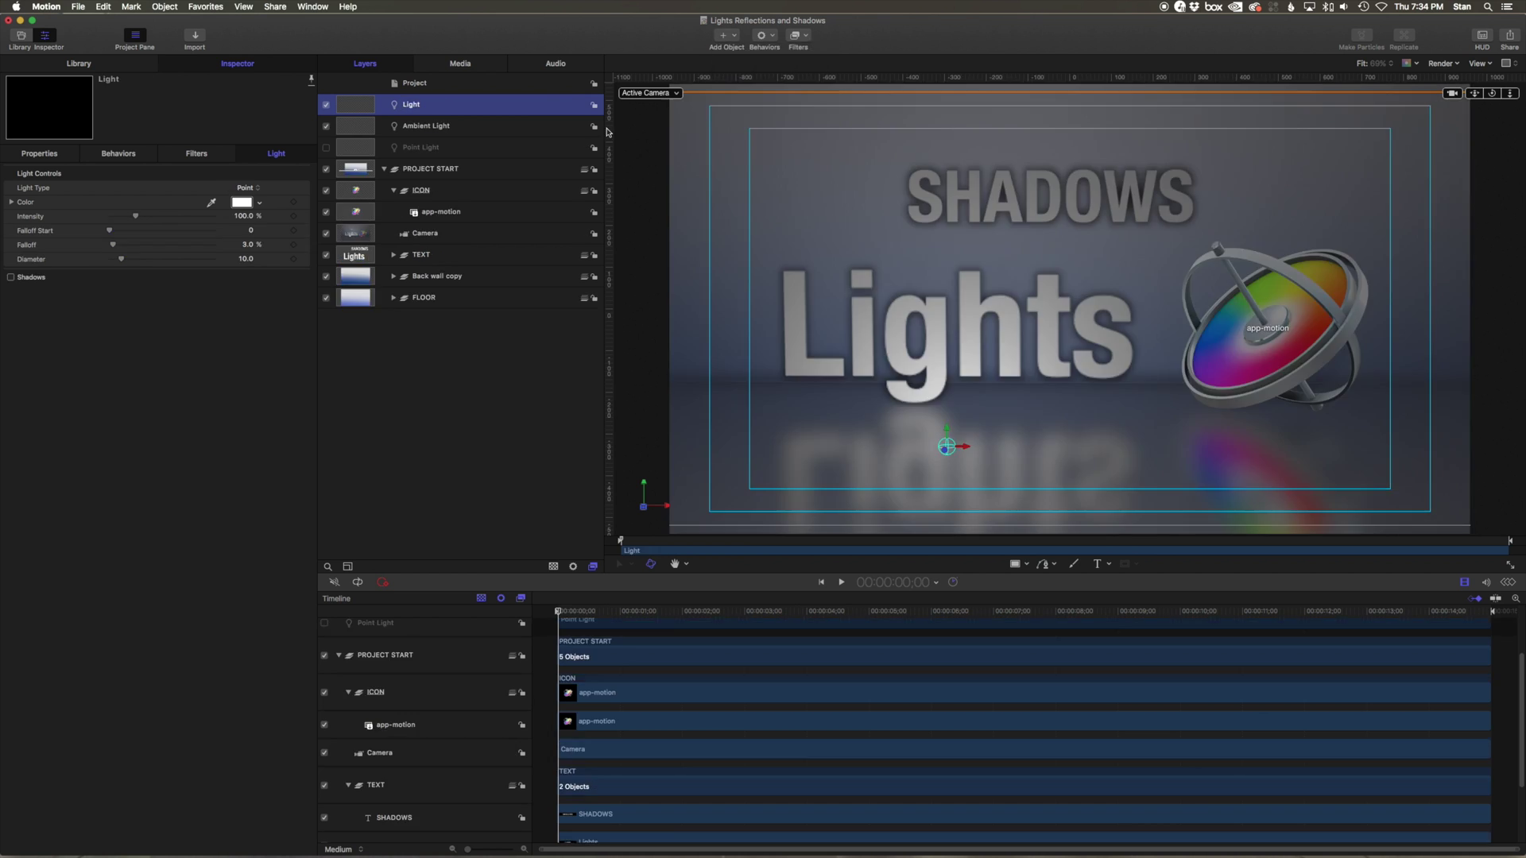
double_click(413, 105)
text(Spot)
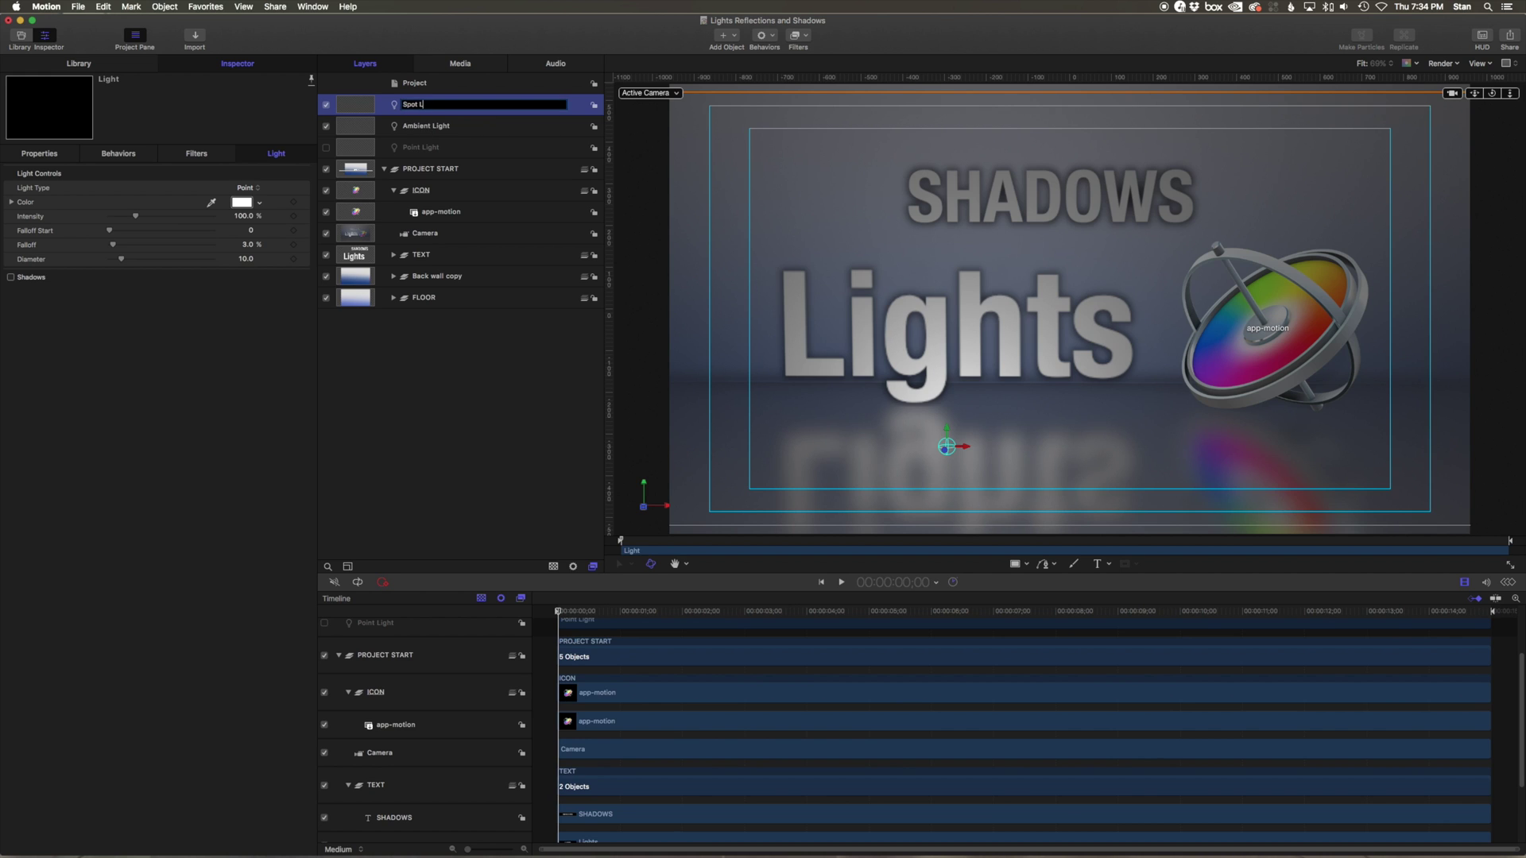
key(Return)
Make it a Spot light type and move its beam up onto the Lights title.
click(248, 188)
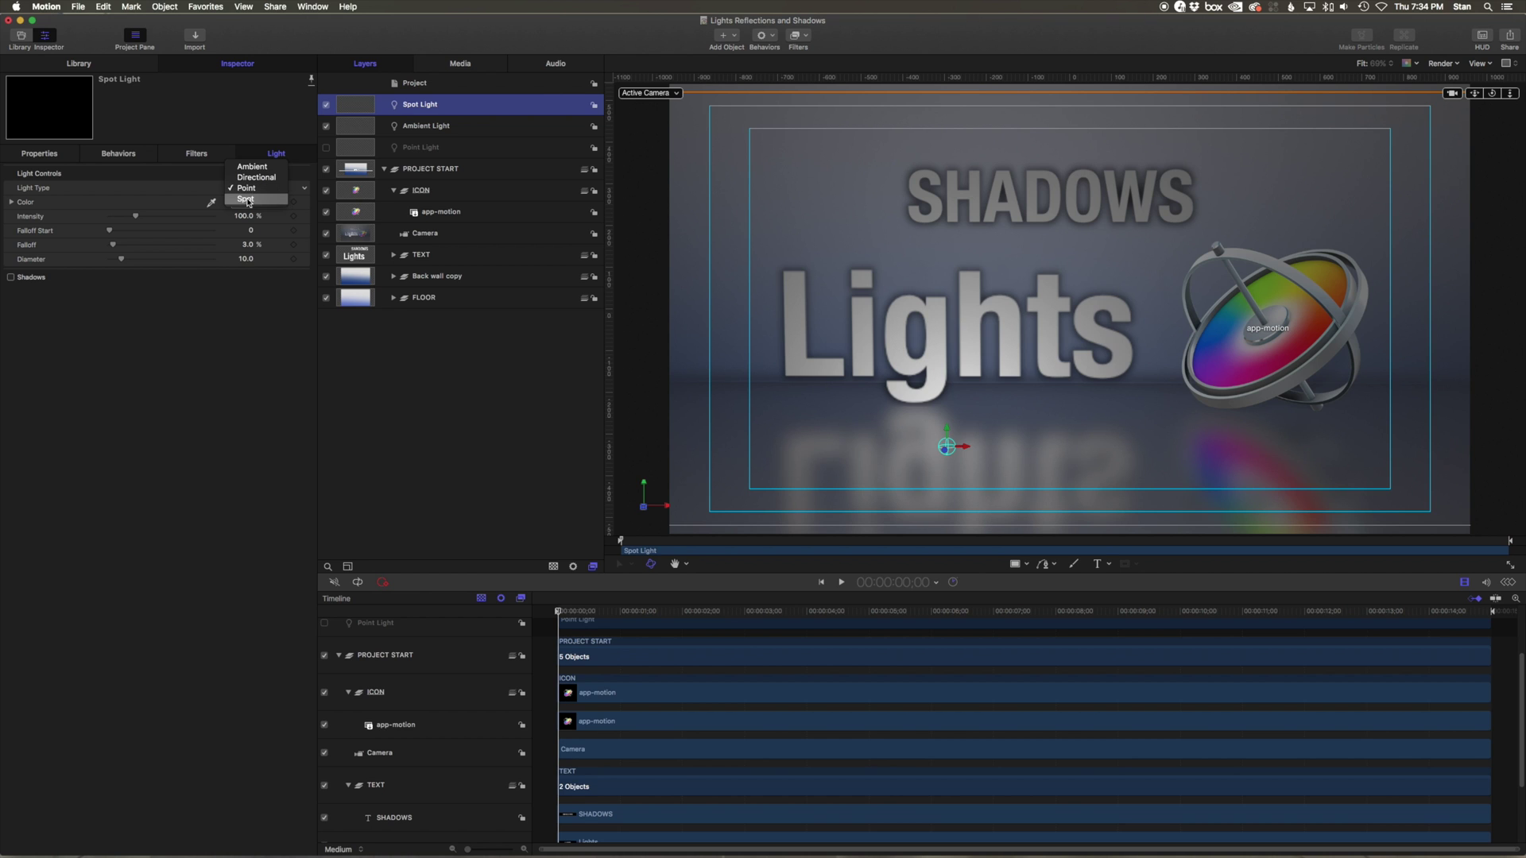
click(246, 199)
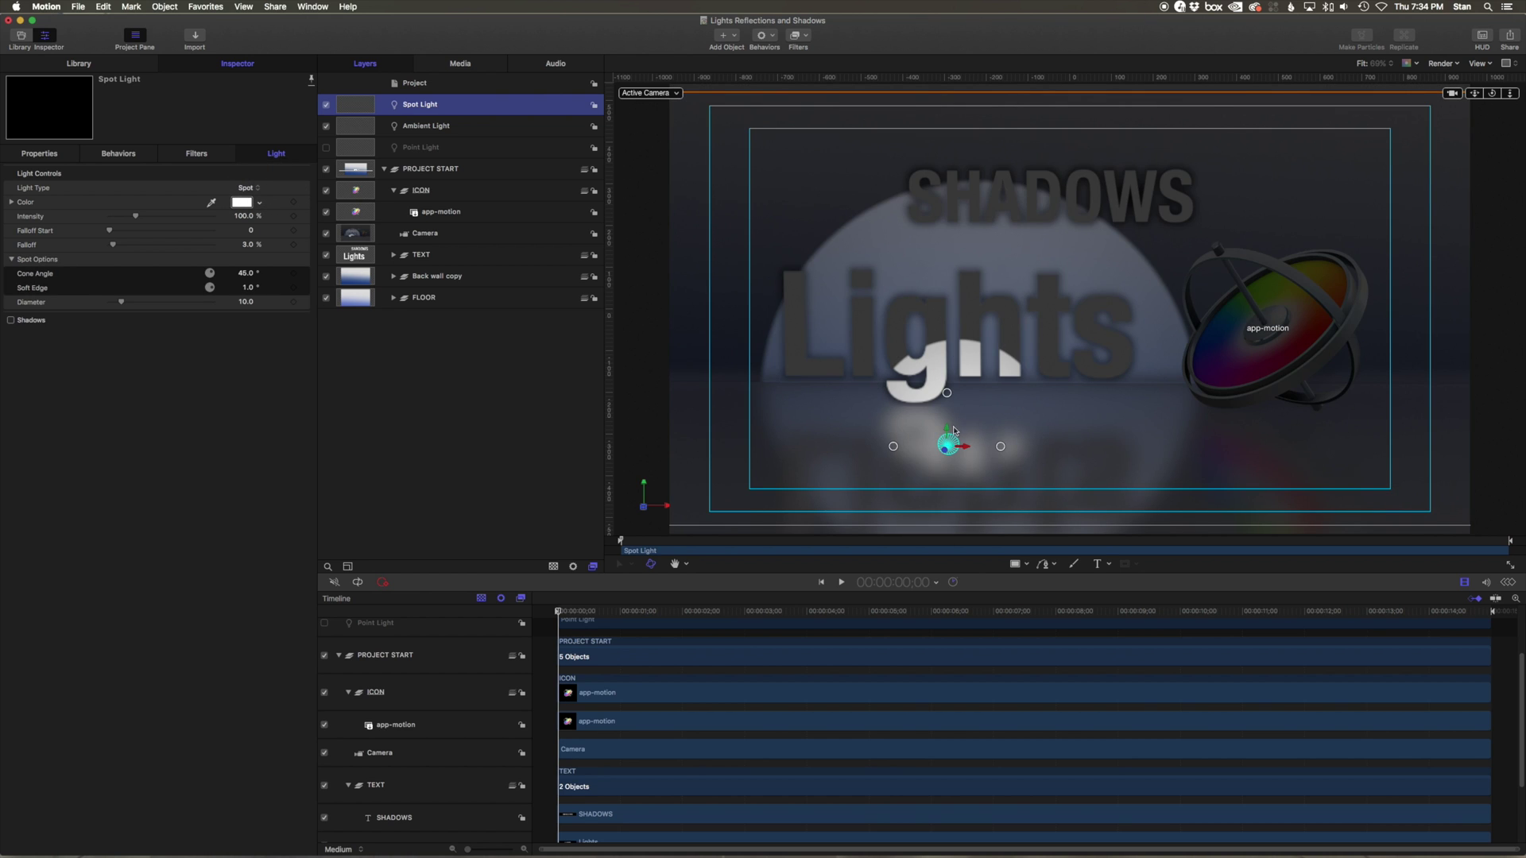
mouse_move(950, 435)
mouse_down()
mouse_move(962, 265)
mouse_move(964, 304)
mouse_up()
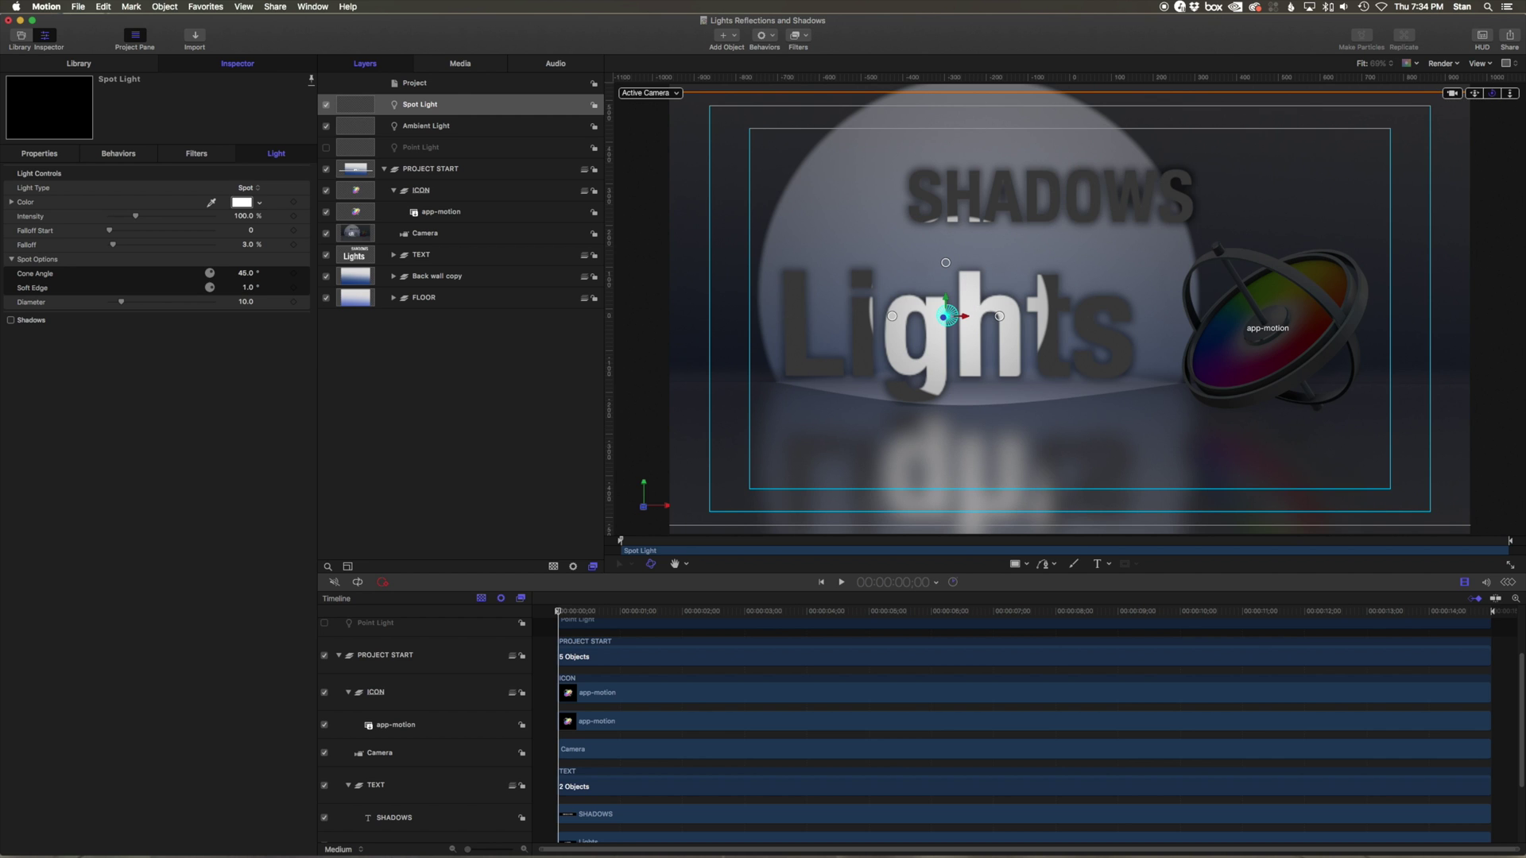
key(f)
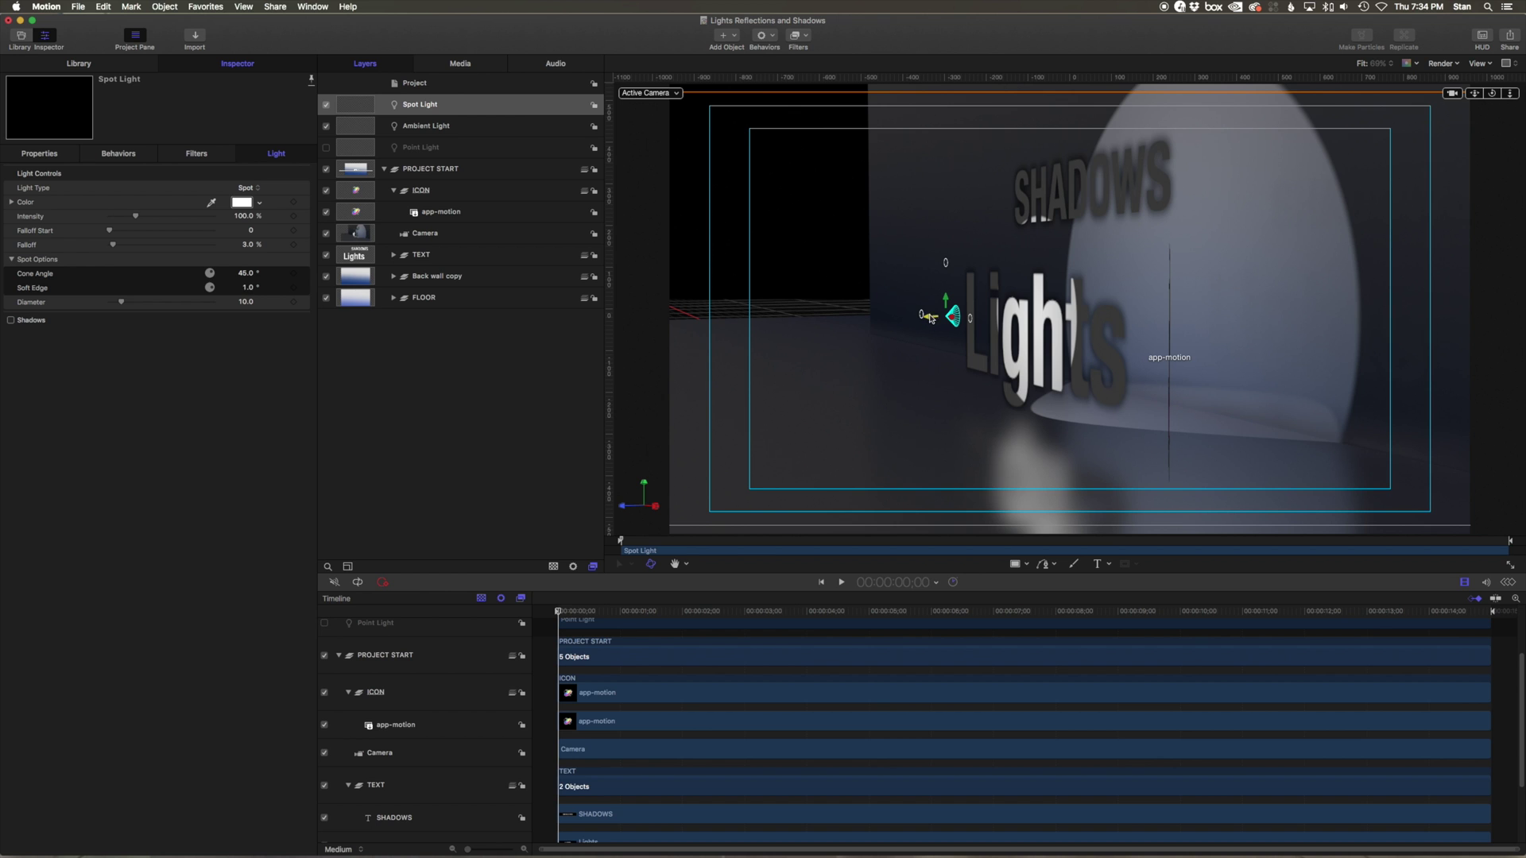
Adjust the spotlight's depth, raise it high on the left and tilt it down onto the title.
drag(930, 318, 1001, 319)
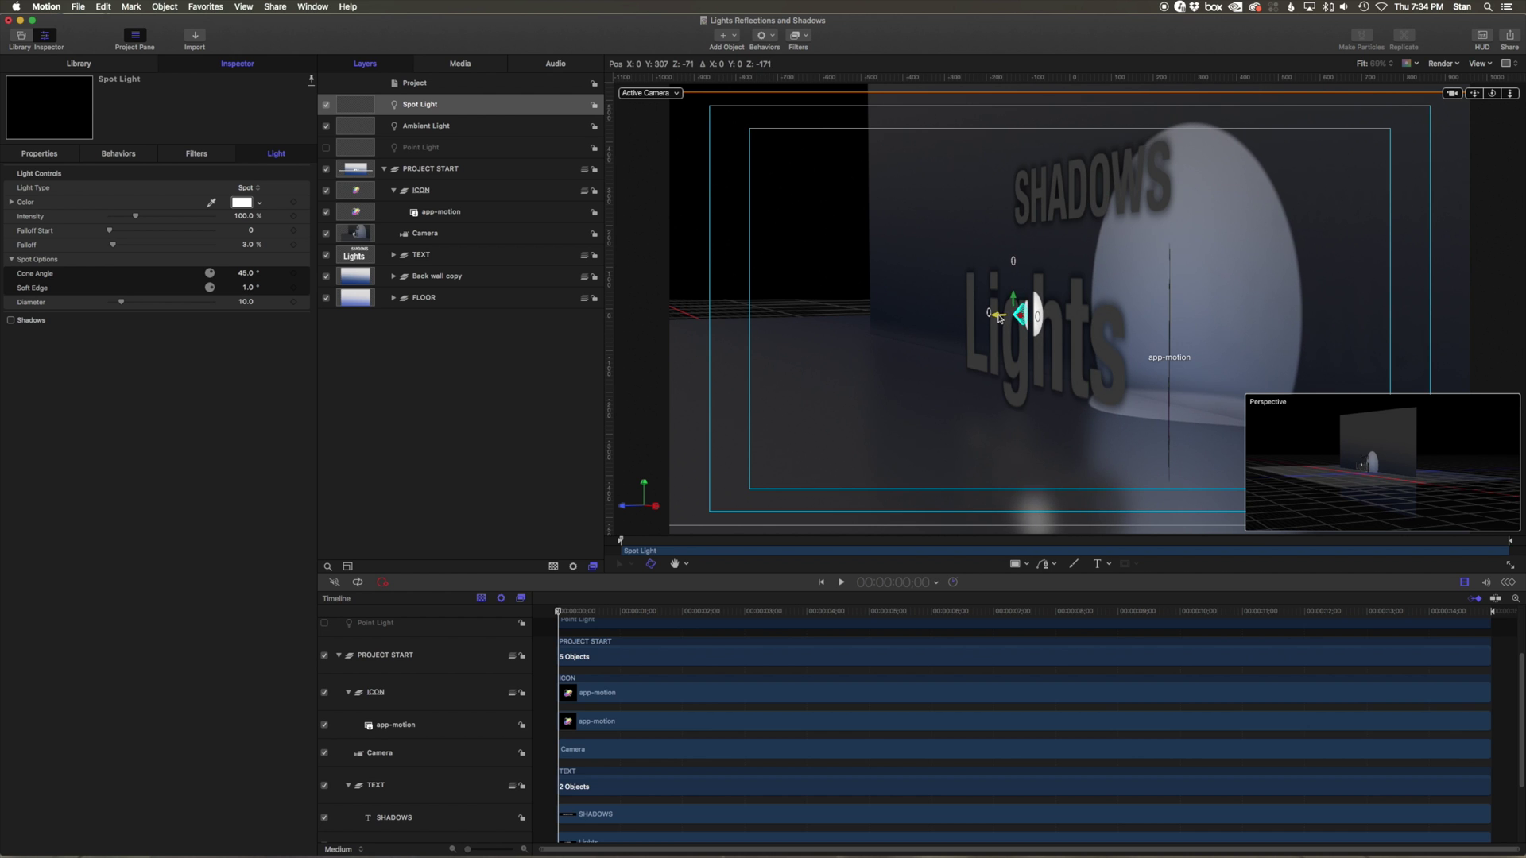
mouse_move(1002, 320)
mouse_down()
mouse_move(359, 329)
mouse_move(604, 318)
mouse_up()
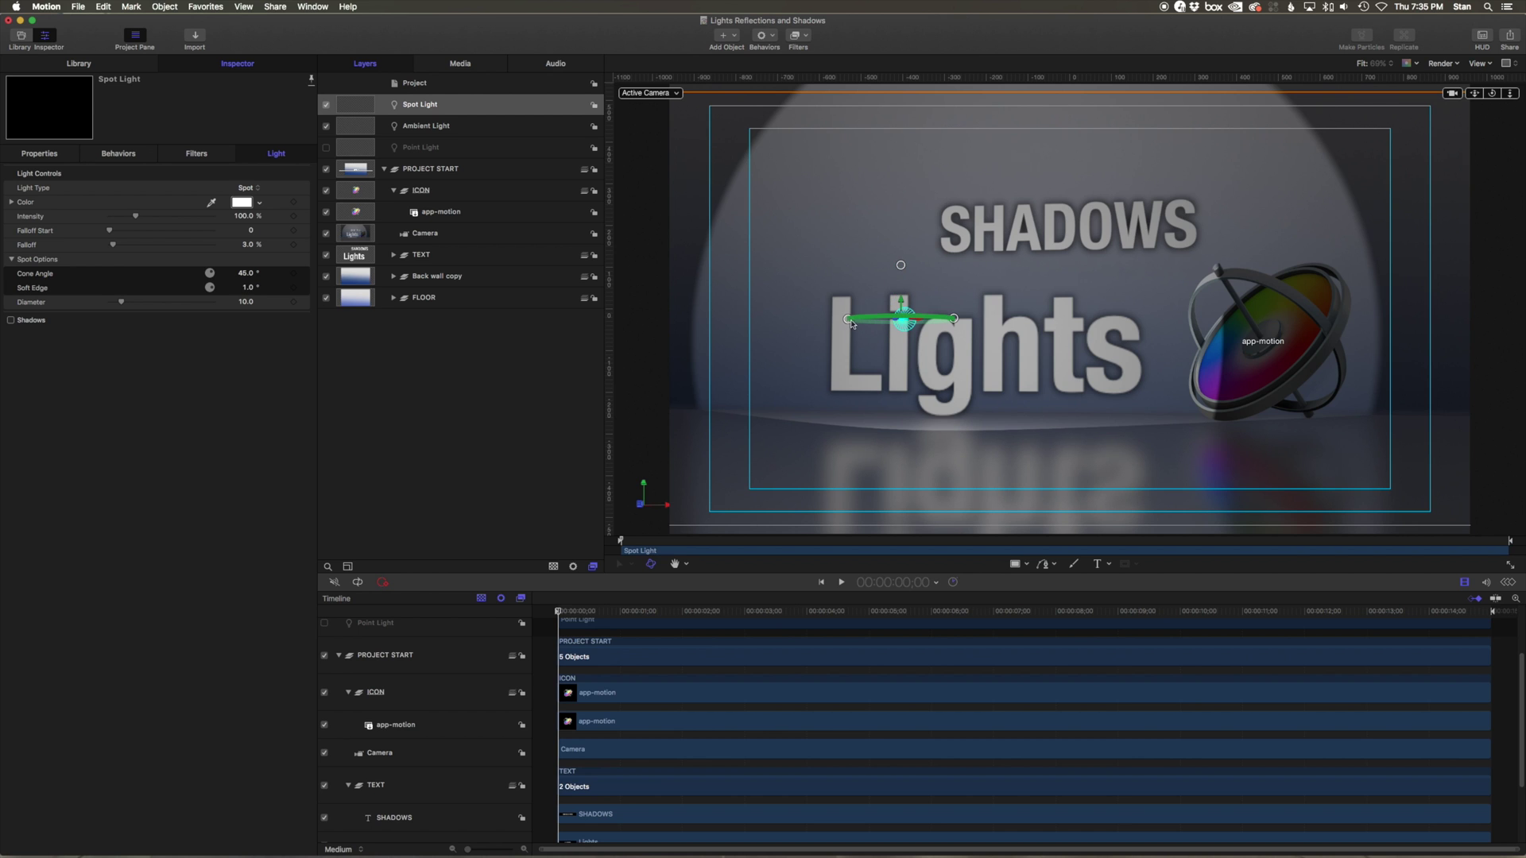
drag(903, 306, 904, 173)
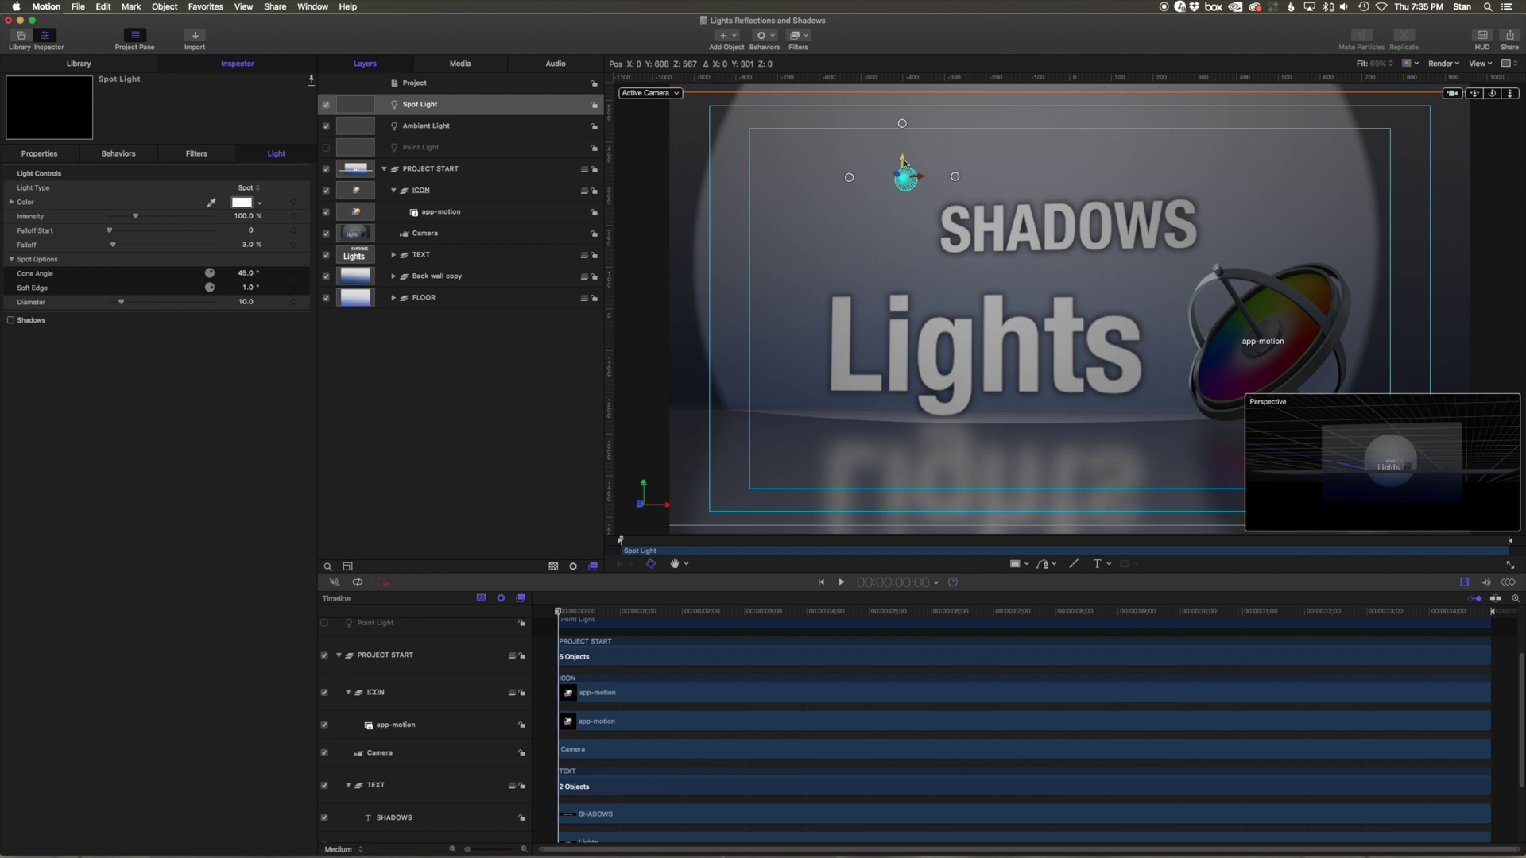
drag(896, 118, 888, 178)
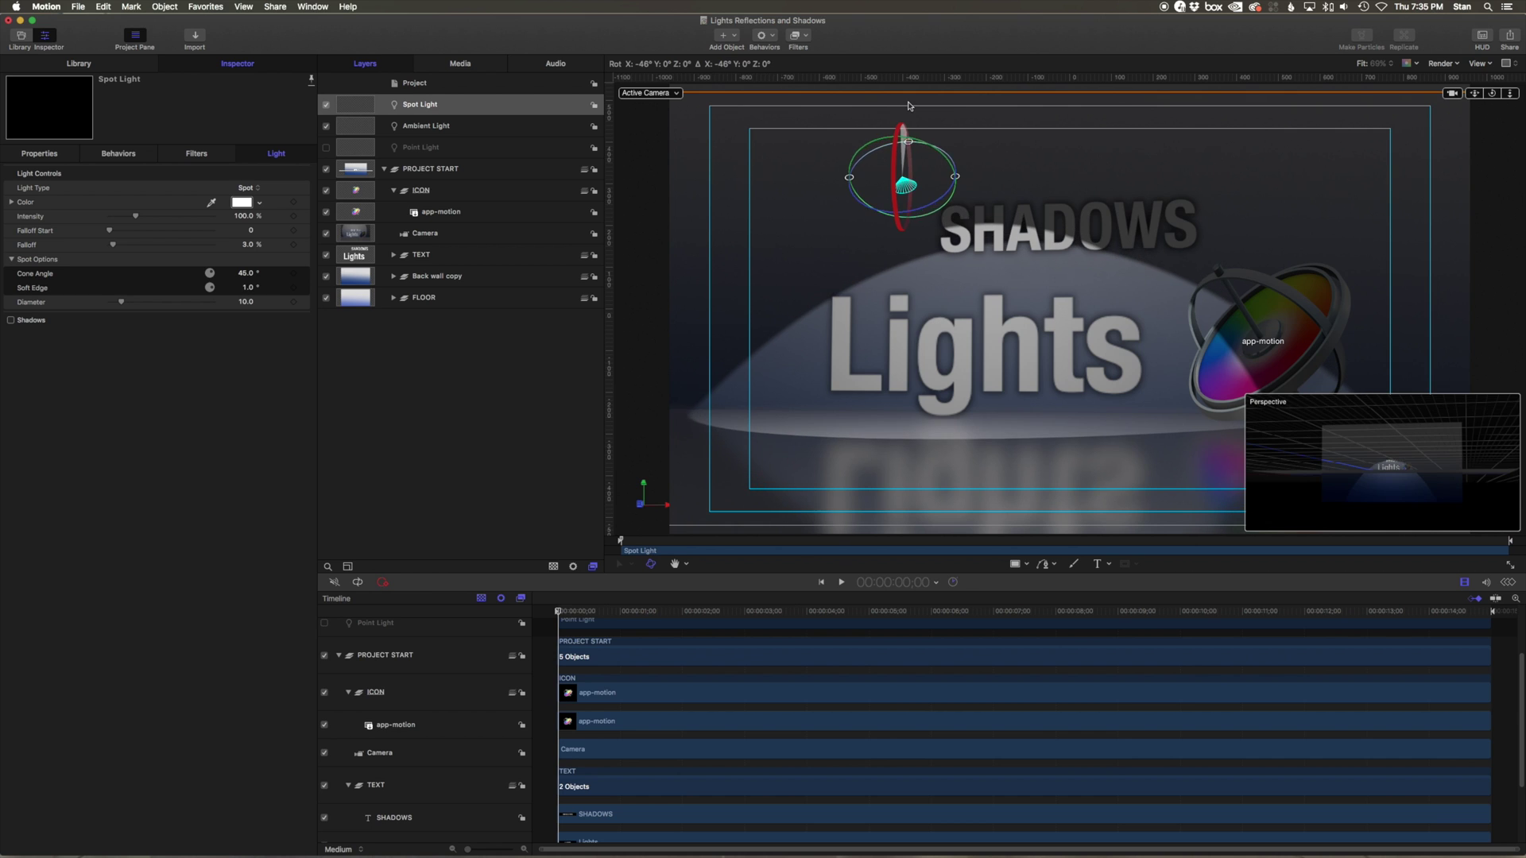
drag(888, 178, 639, 186)
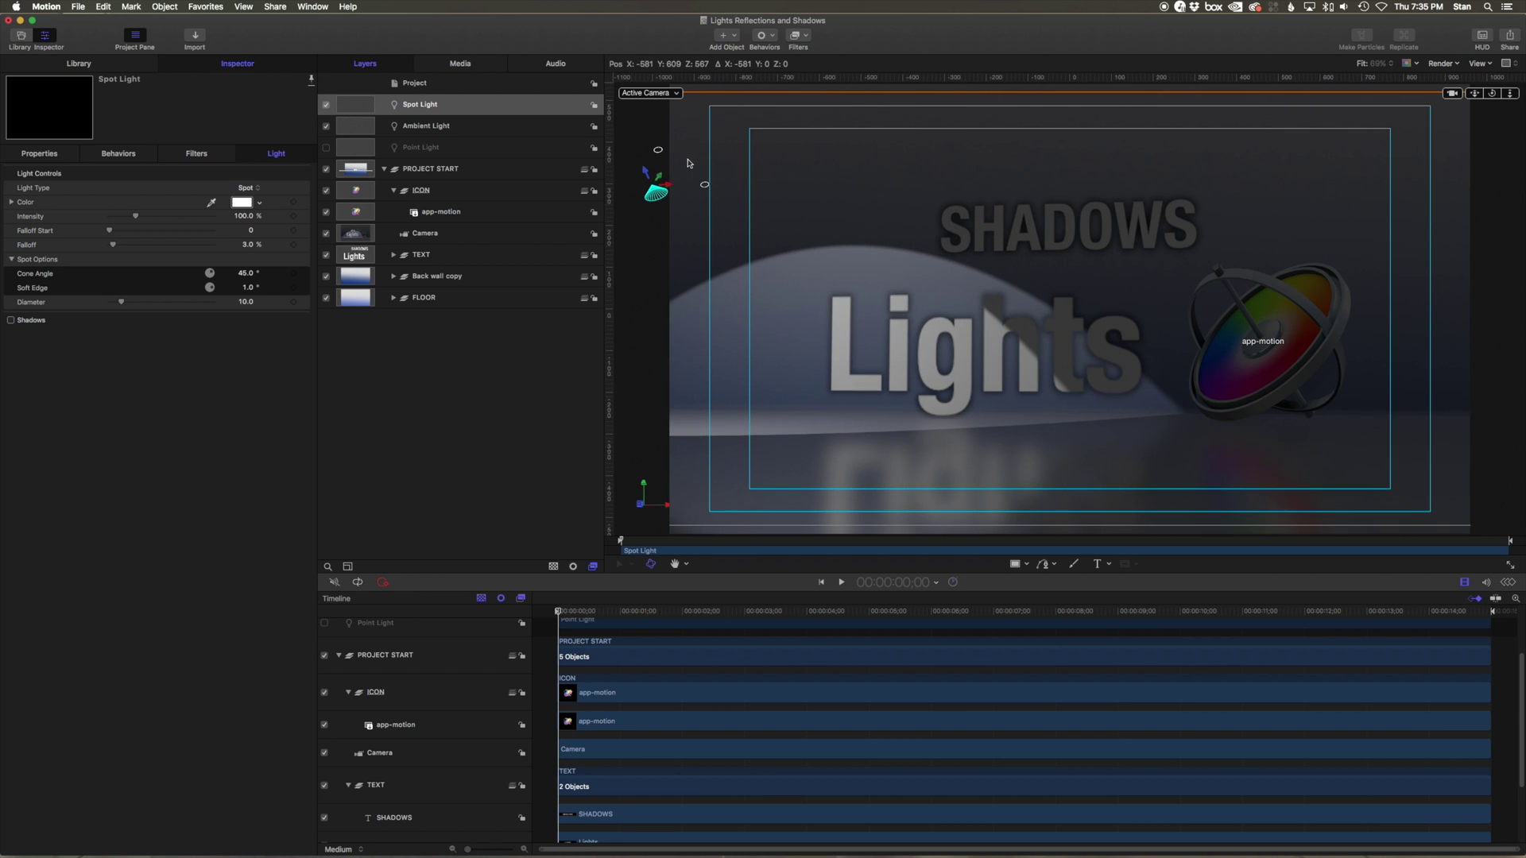
click(435, 105)
Duplicate the Spot Light and place the copy at the upper right of the canvas.
key(super+d)
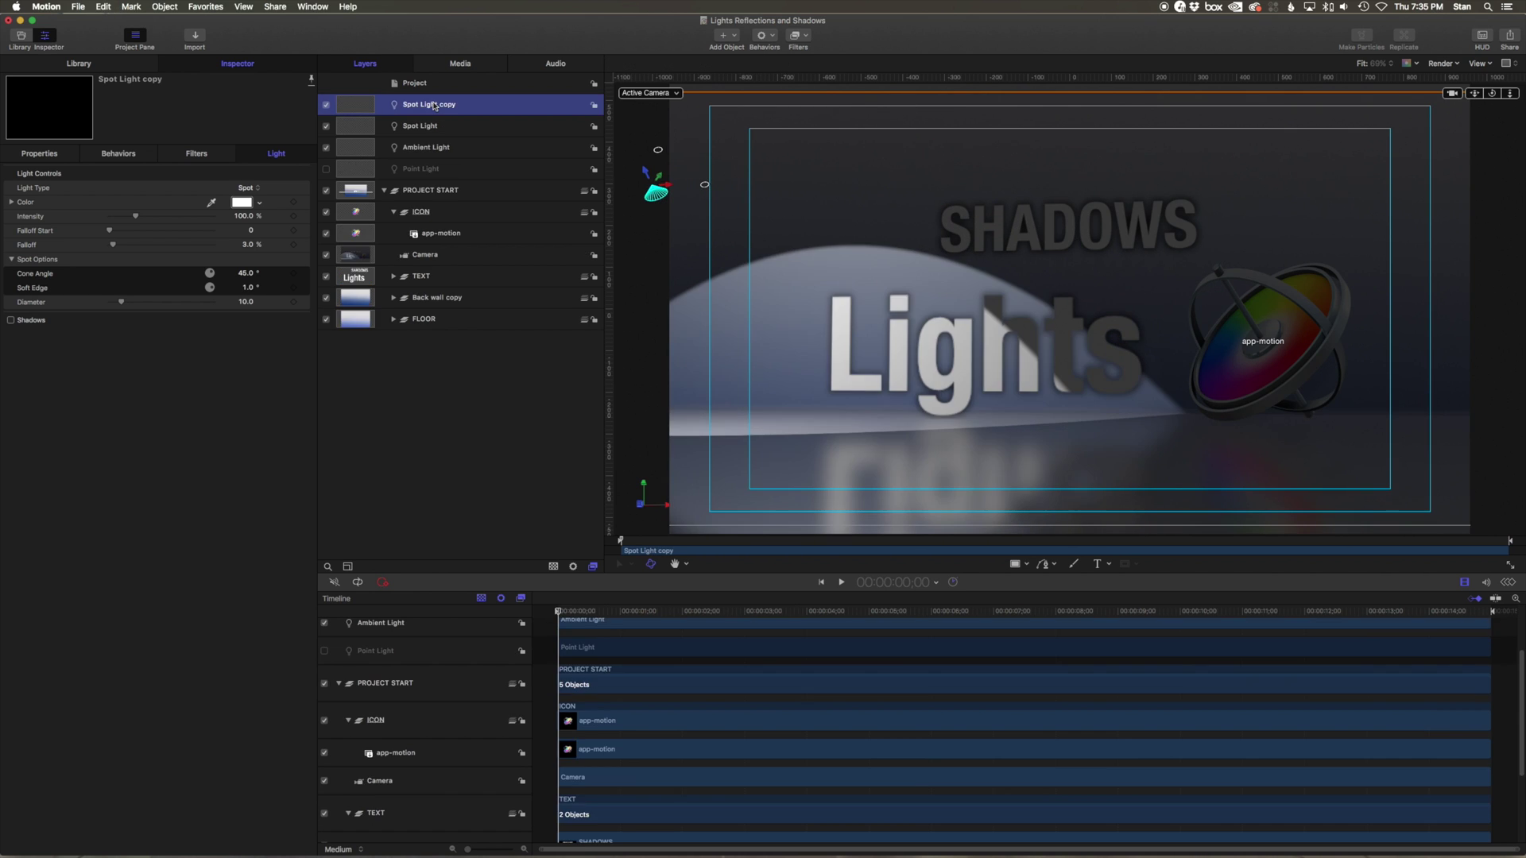
drag(657, 191, 1379, 213)
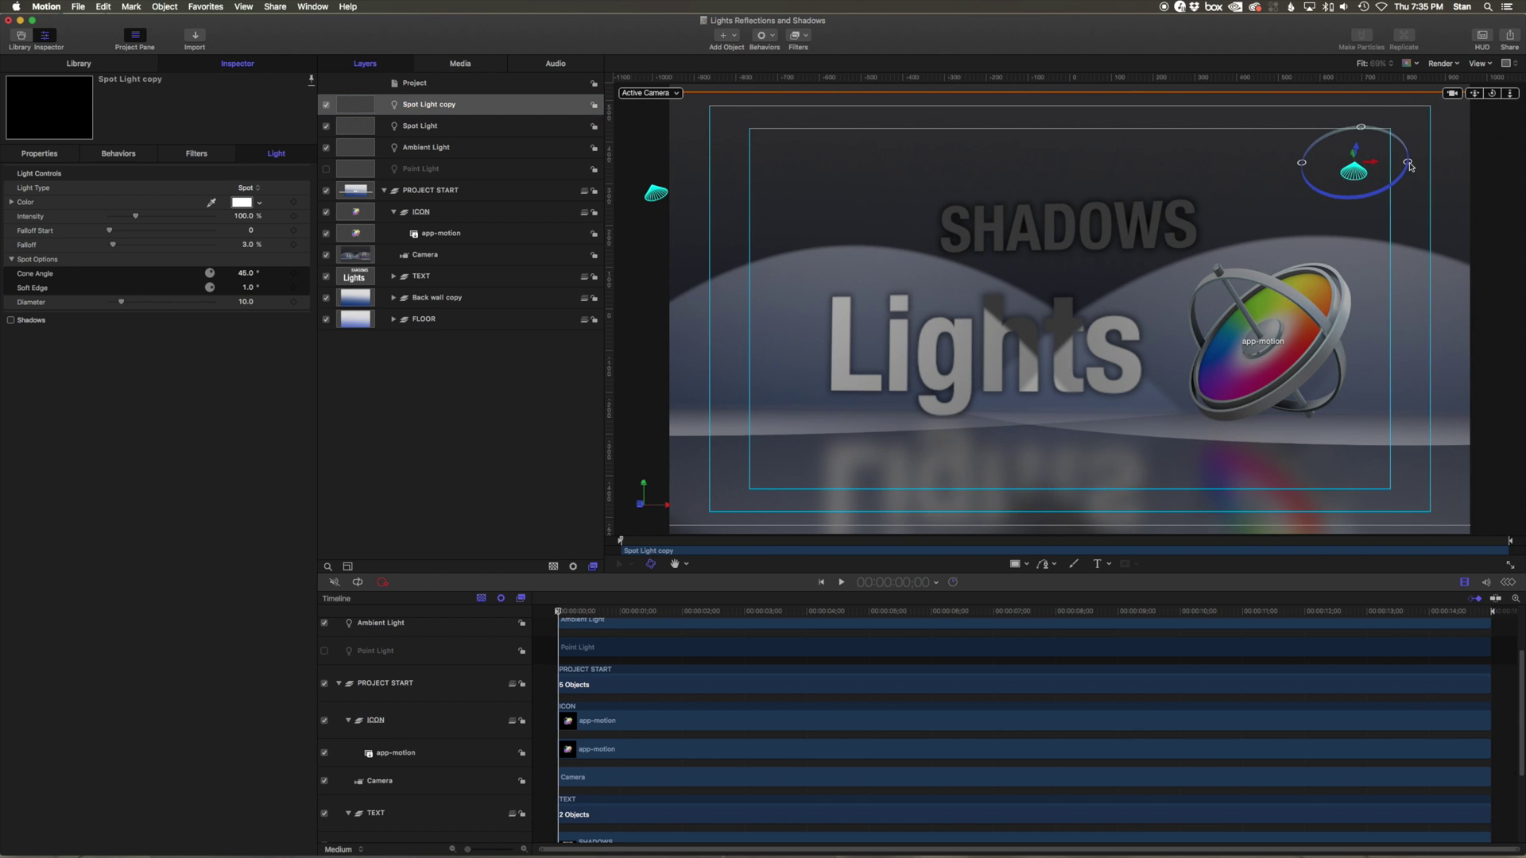
mouse_move(1338, 144)
mouse_down()
mouse_move(1360, 143)
mouse_move(1352, 131)
mouse_up()
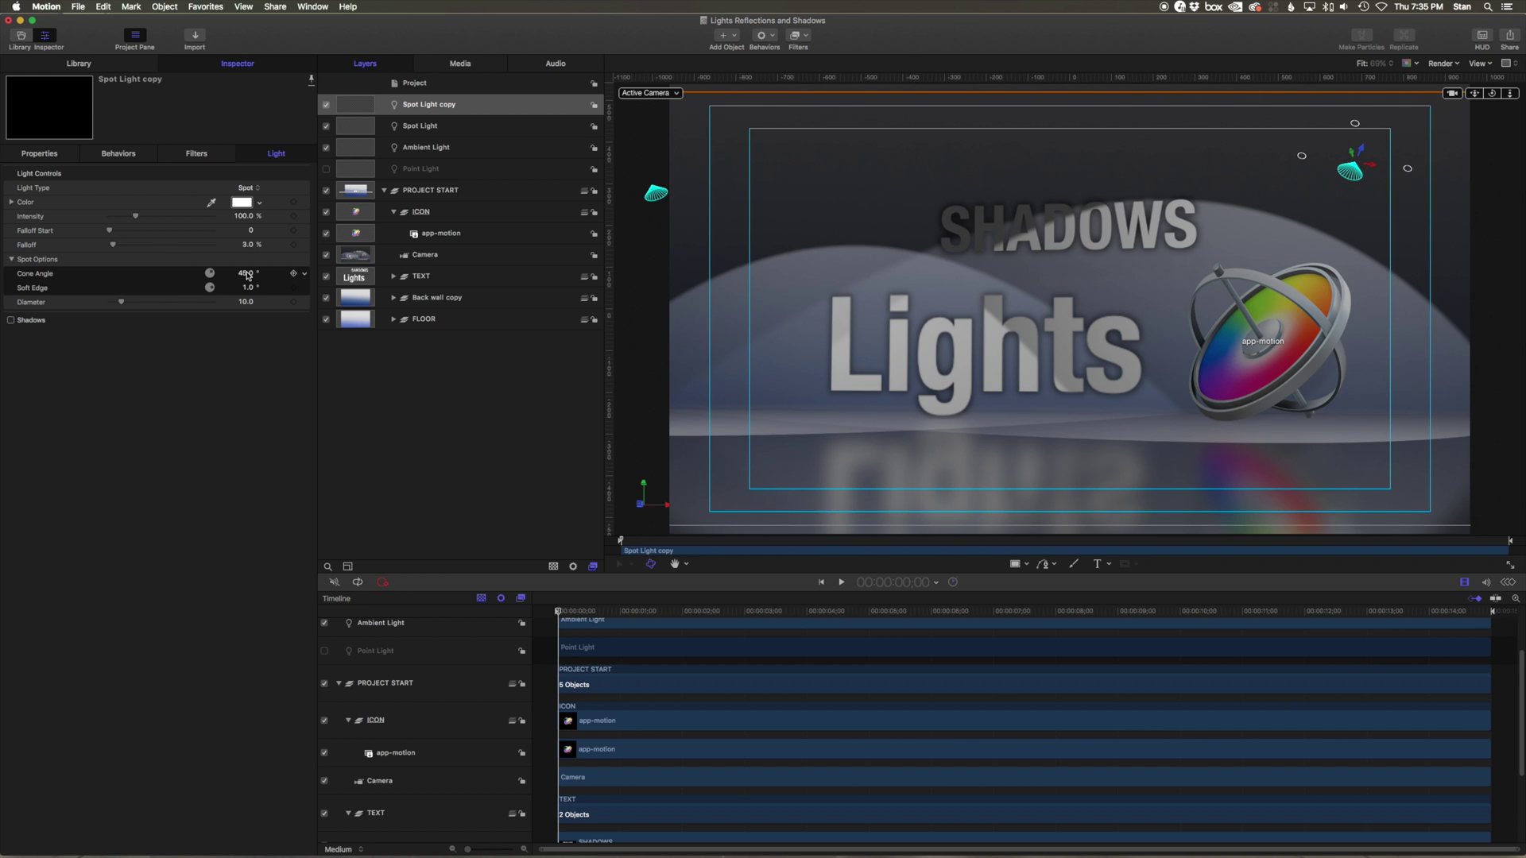
Adjust Spot Light copy's cone angle and aim it toward the title.
drag(246, 274, 263, 273)
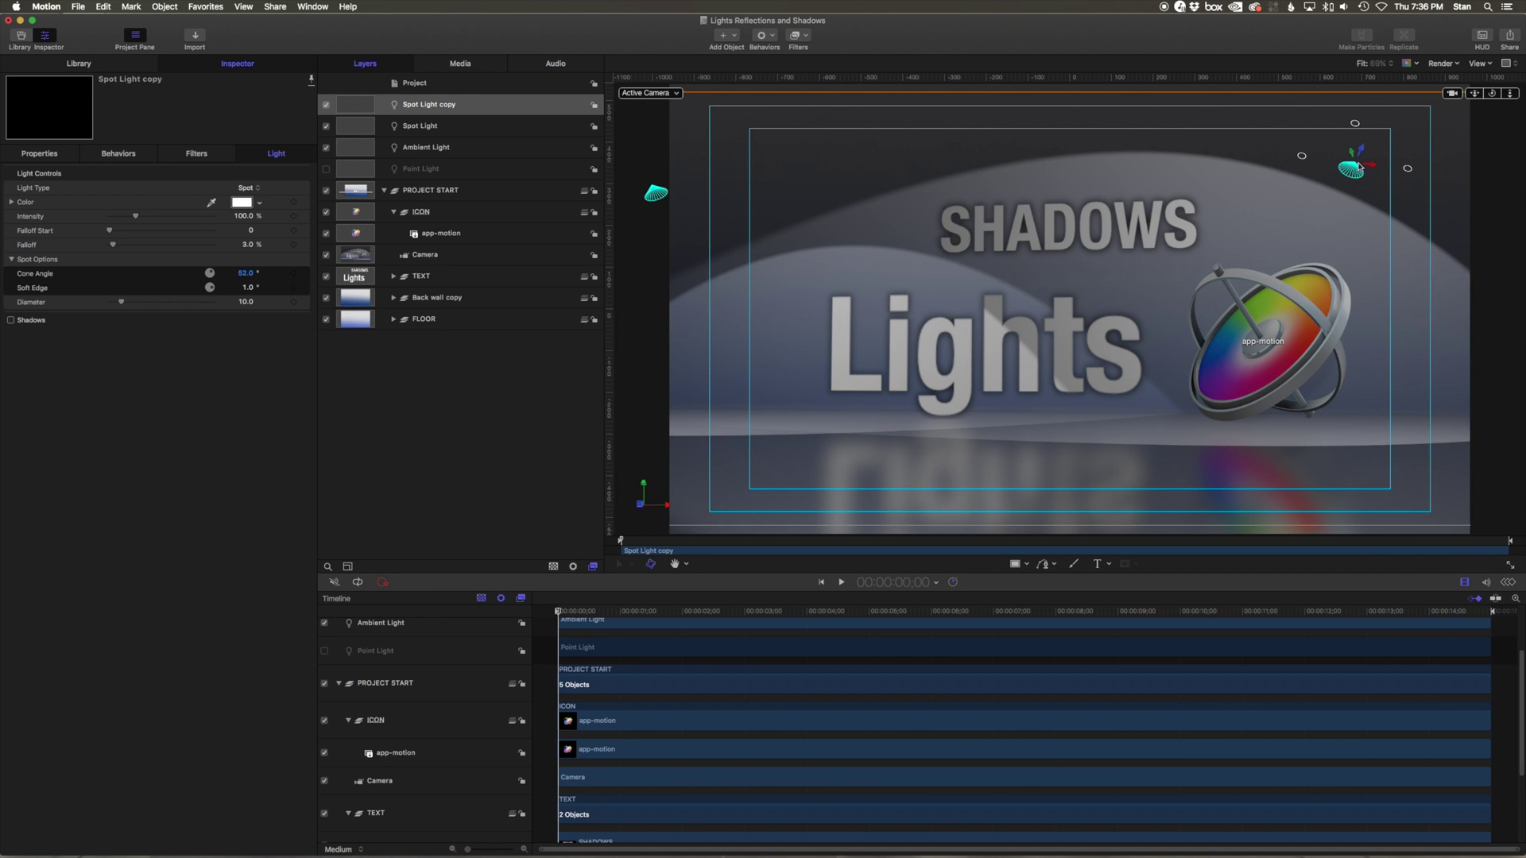
drag(245, 273, 244, 272)
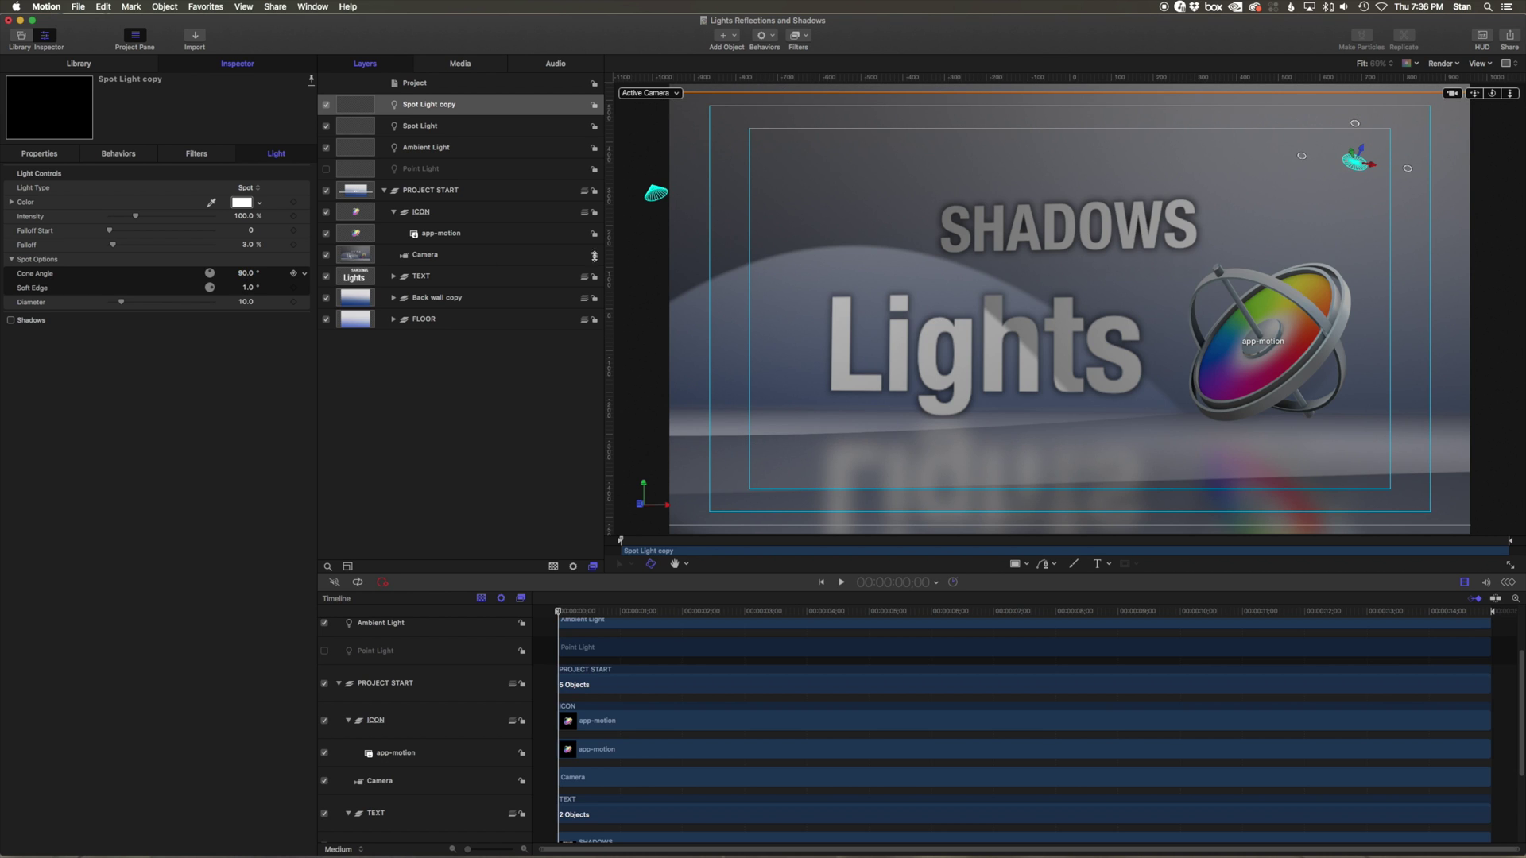
drag(244, 272, 243, 273)
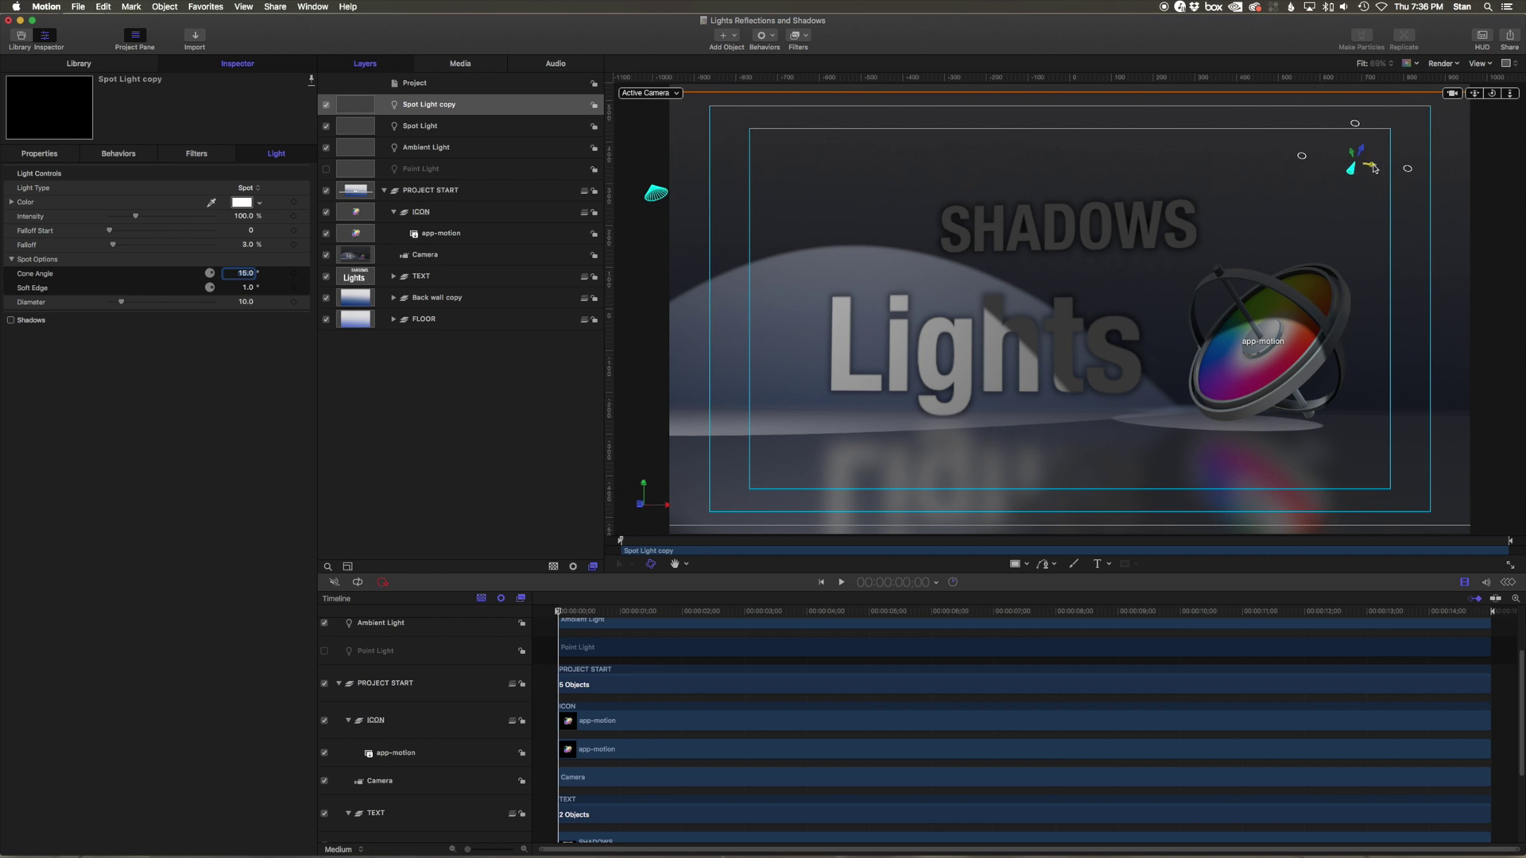
drag(1355, 167, 901, 162)
mouse_move(916, 106)
mouse_down()
mouse_move(1313, 163)
mouse_move(1307, 125)
mouse_up()
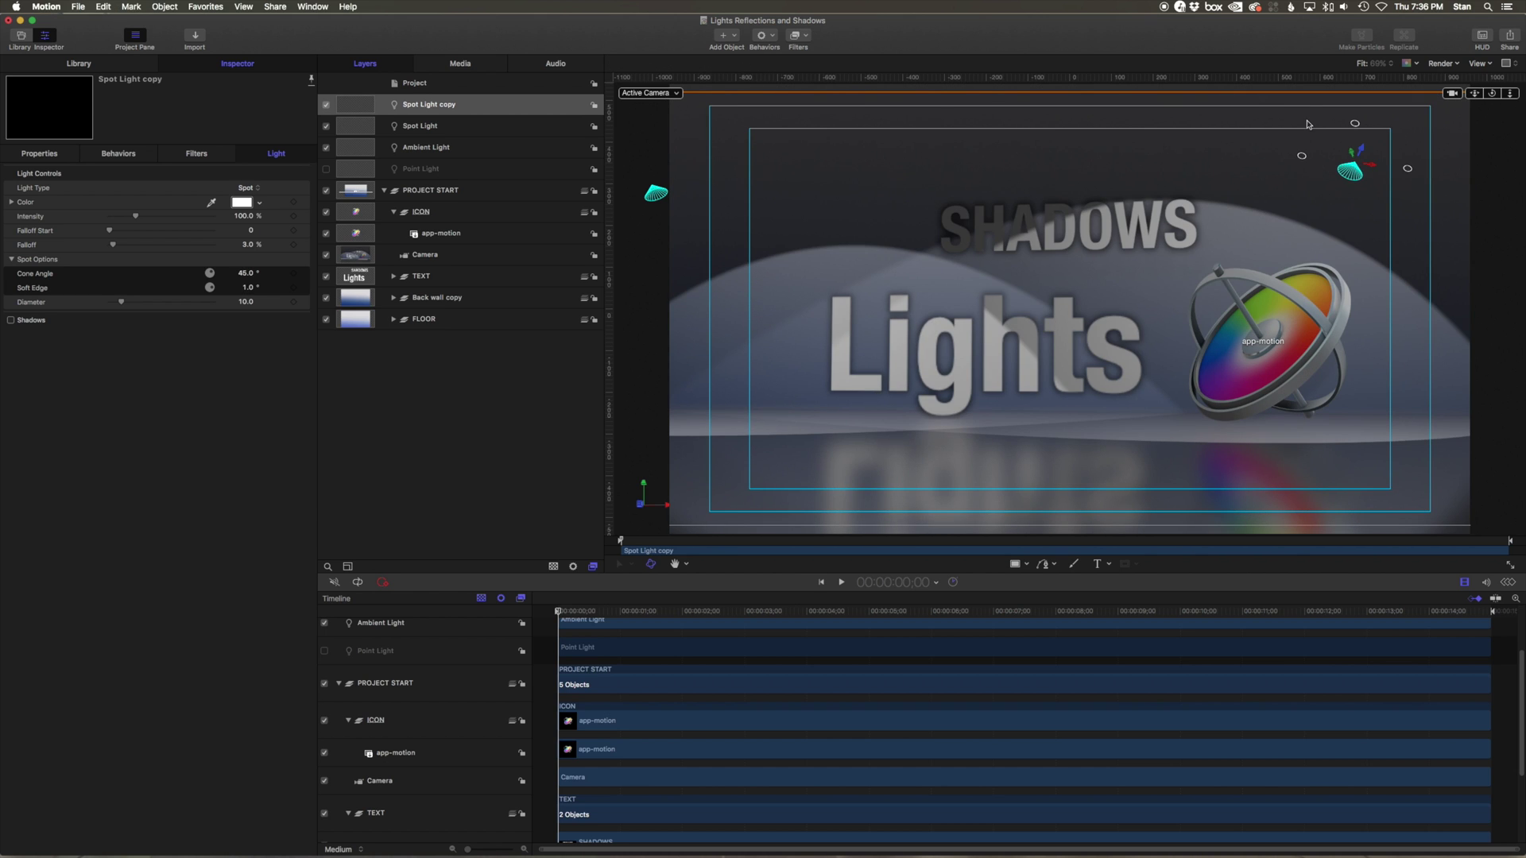
click(242, 203)
Tint Spot Light copy purple and switch off the Ambient Light.
click(343, 593)
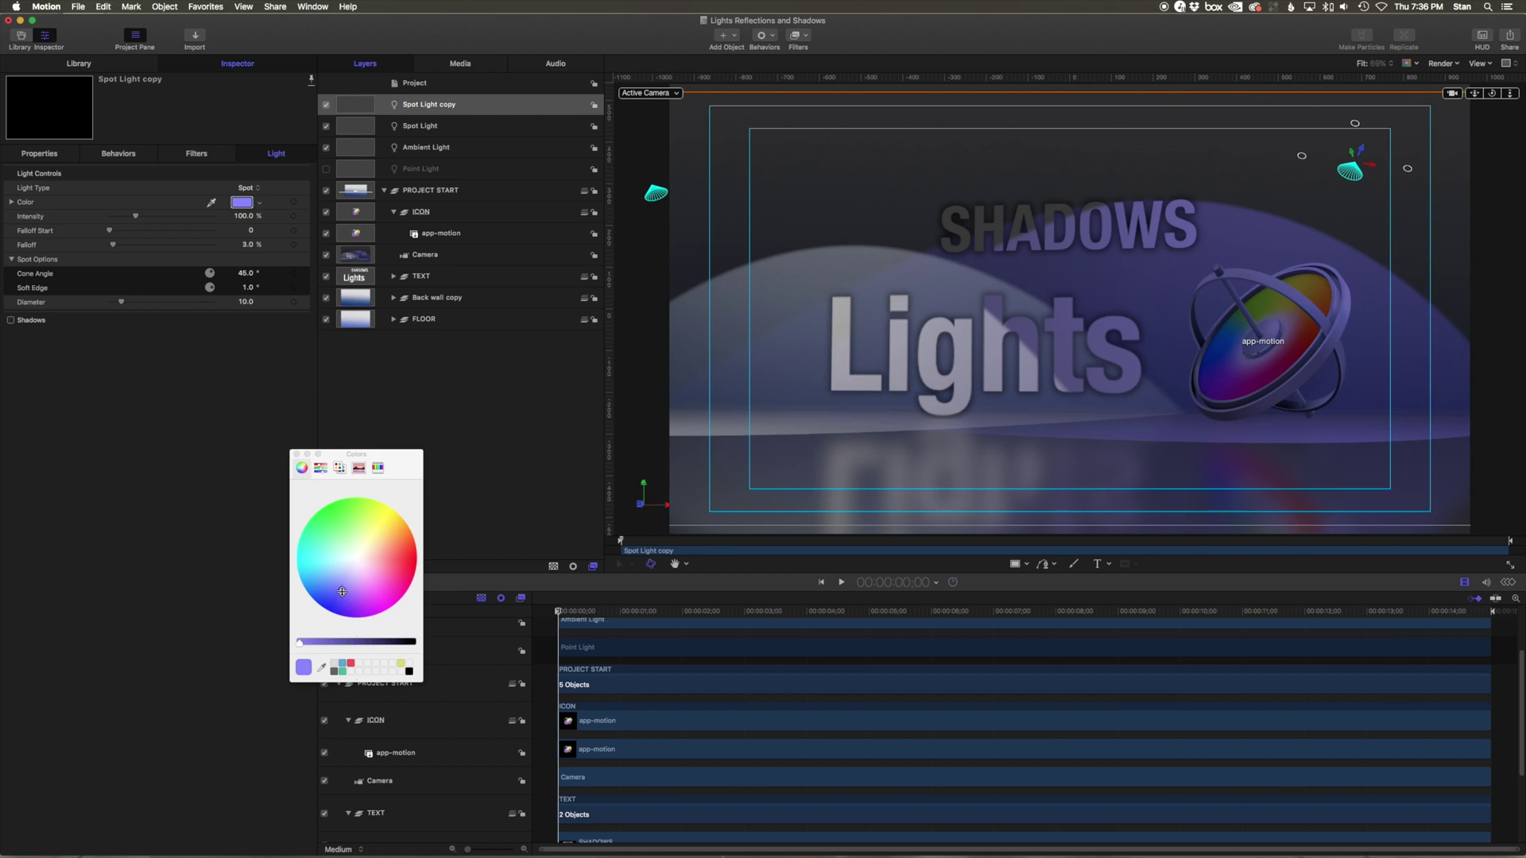
click(296, 454)
click(326, 148)
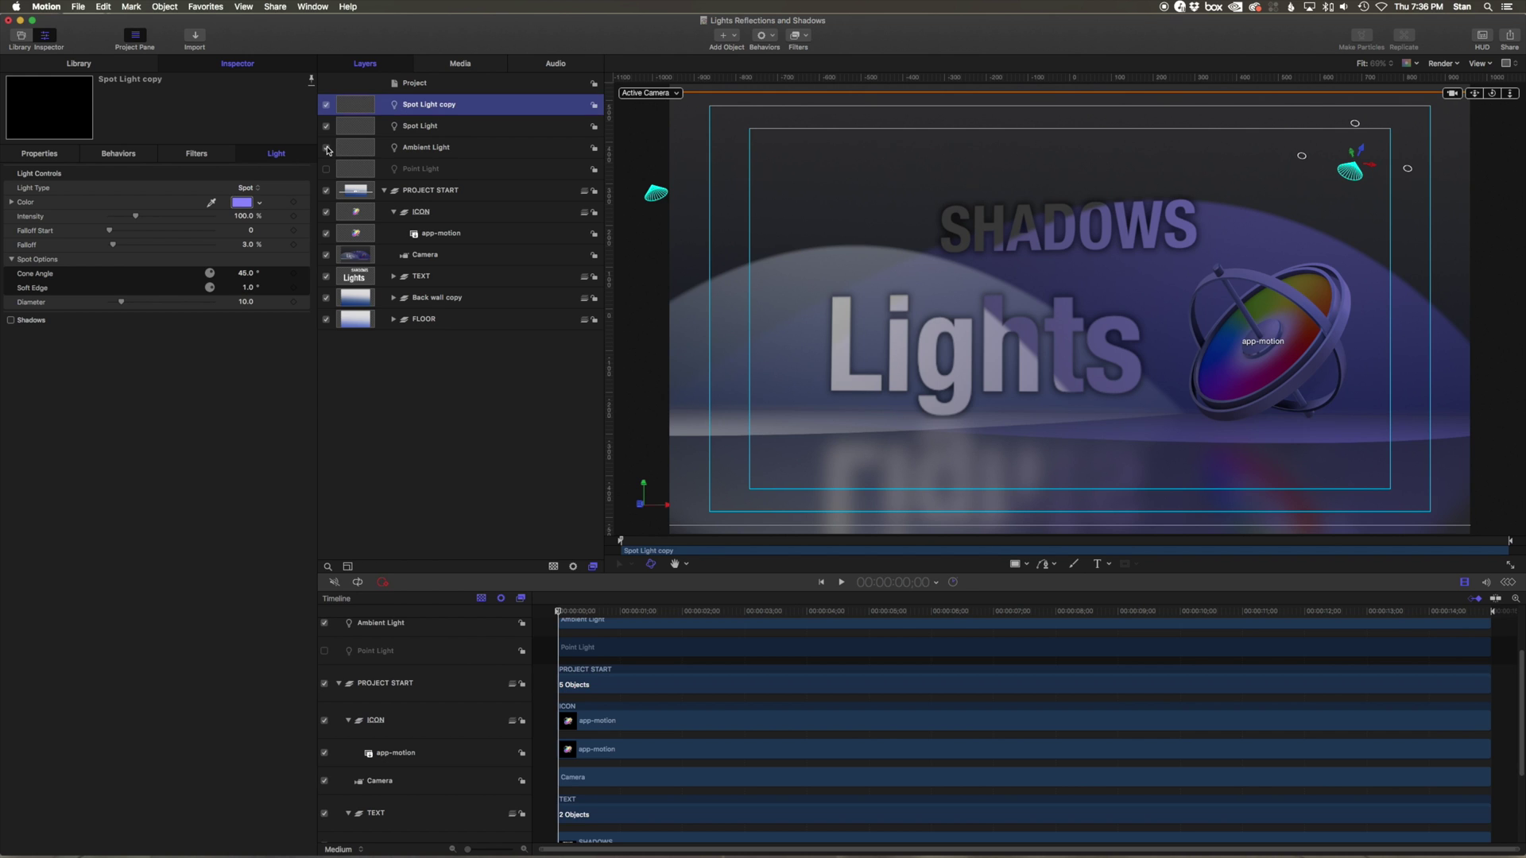
Tint the original Spot Light pink-red and add a new Directional light.
click(433, 128)
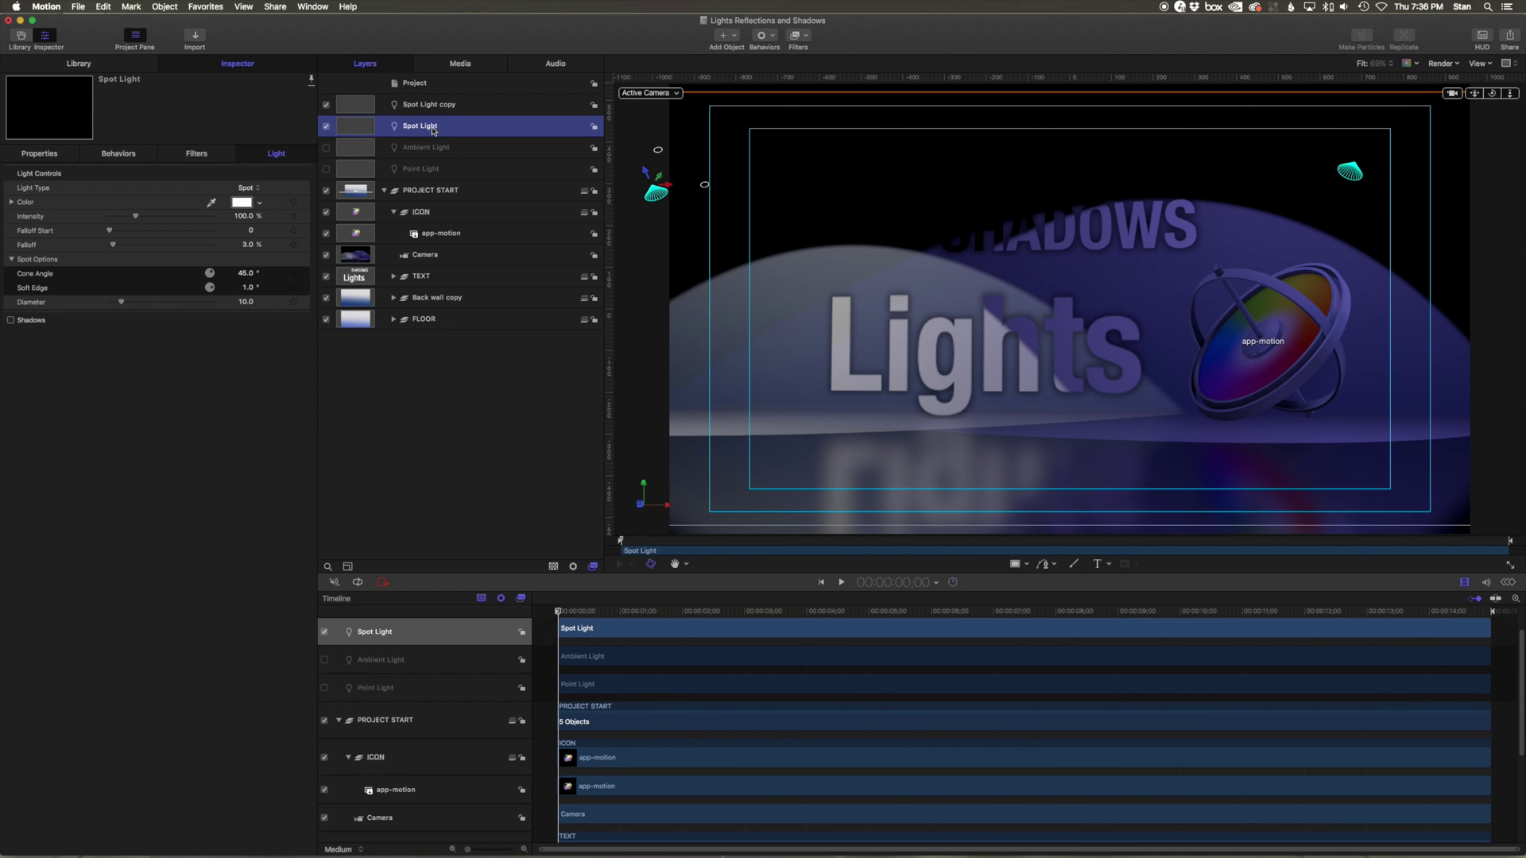
click(242, 202)
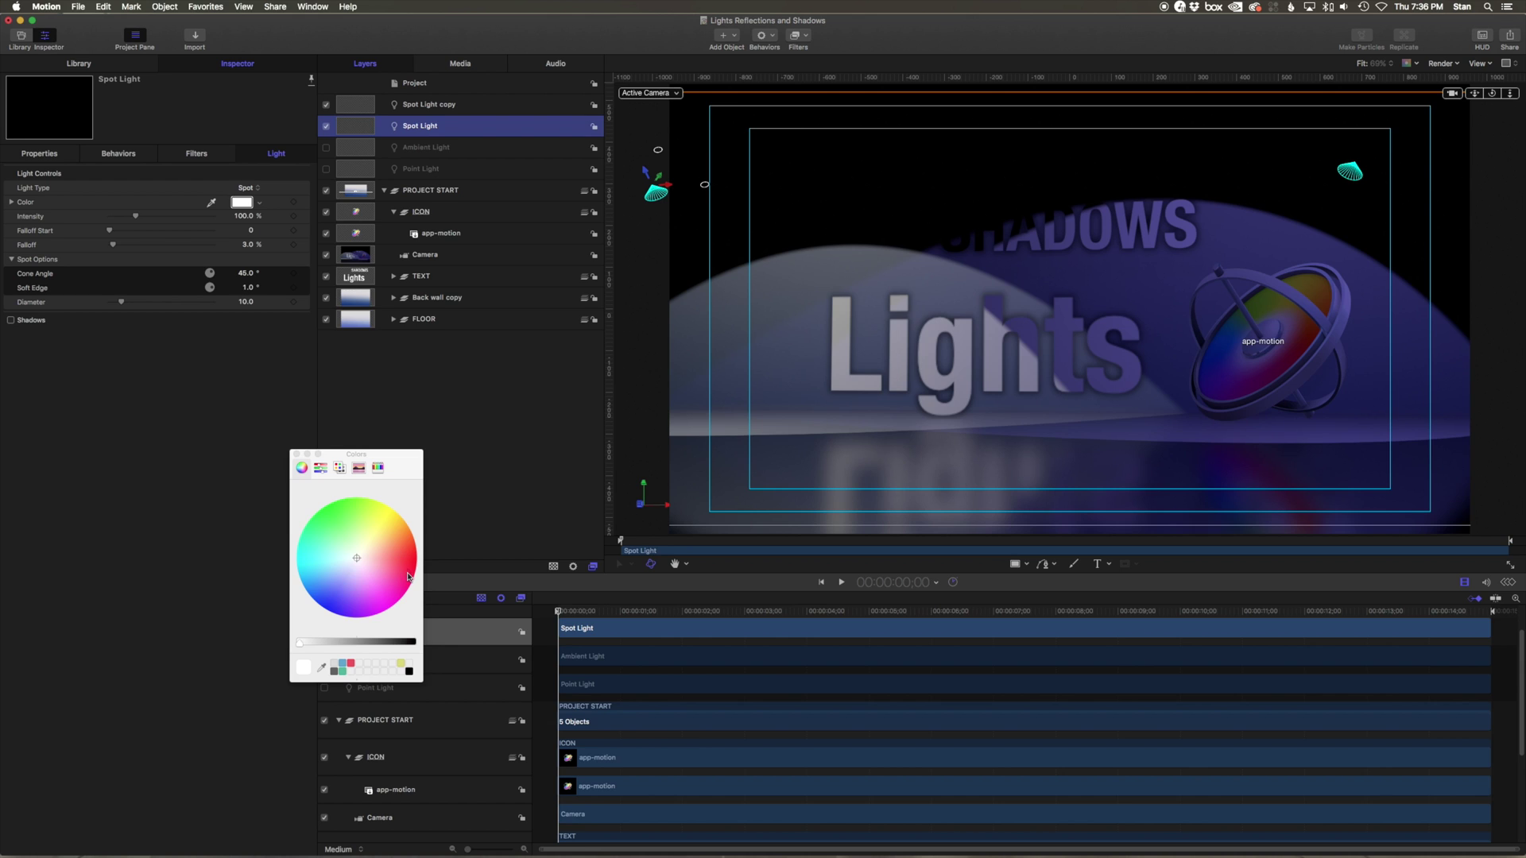
click(408, 577)
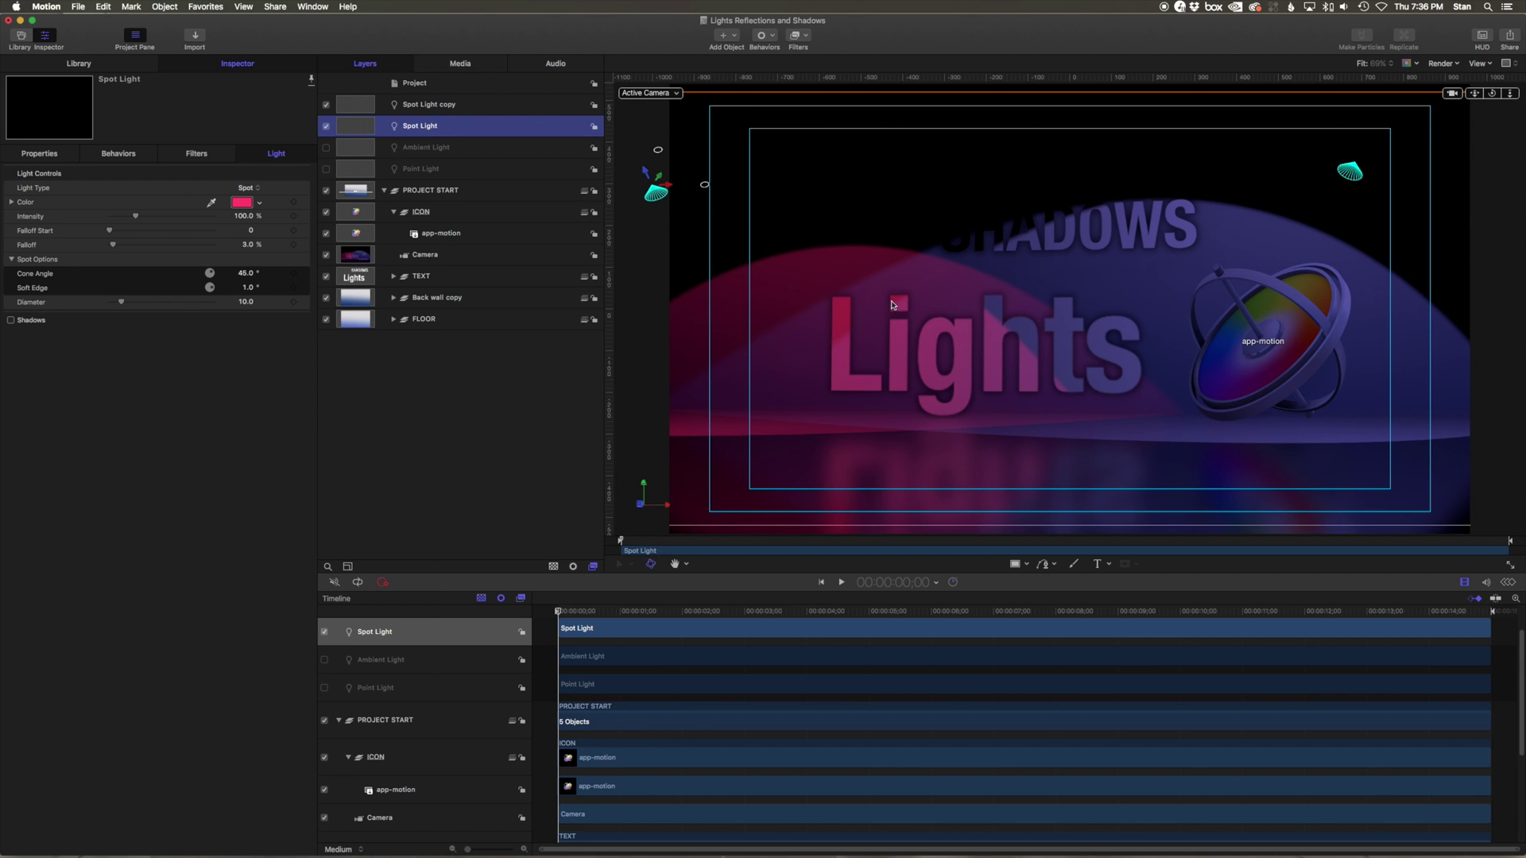
click(733, 36)
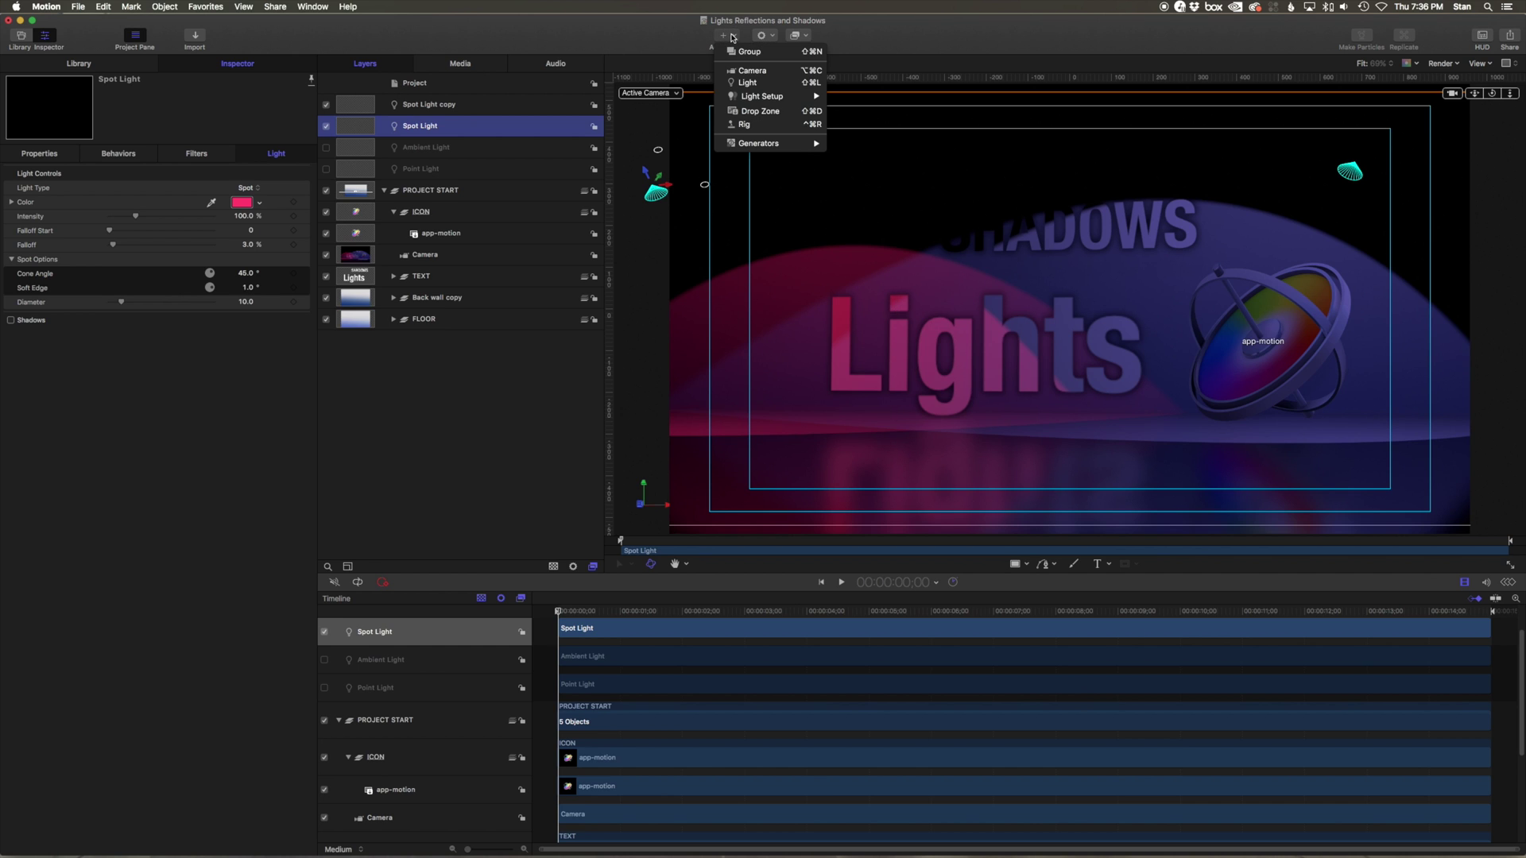
click(756, 82)
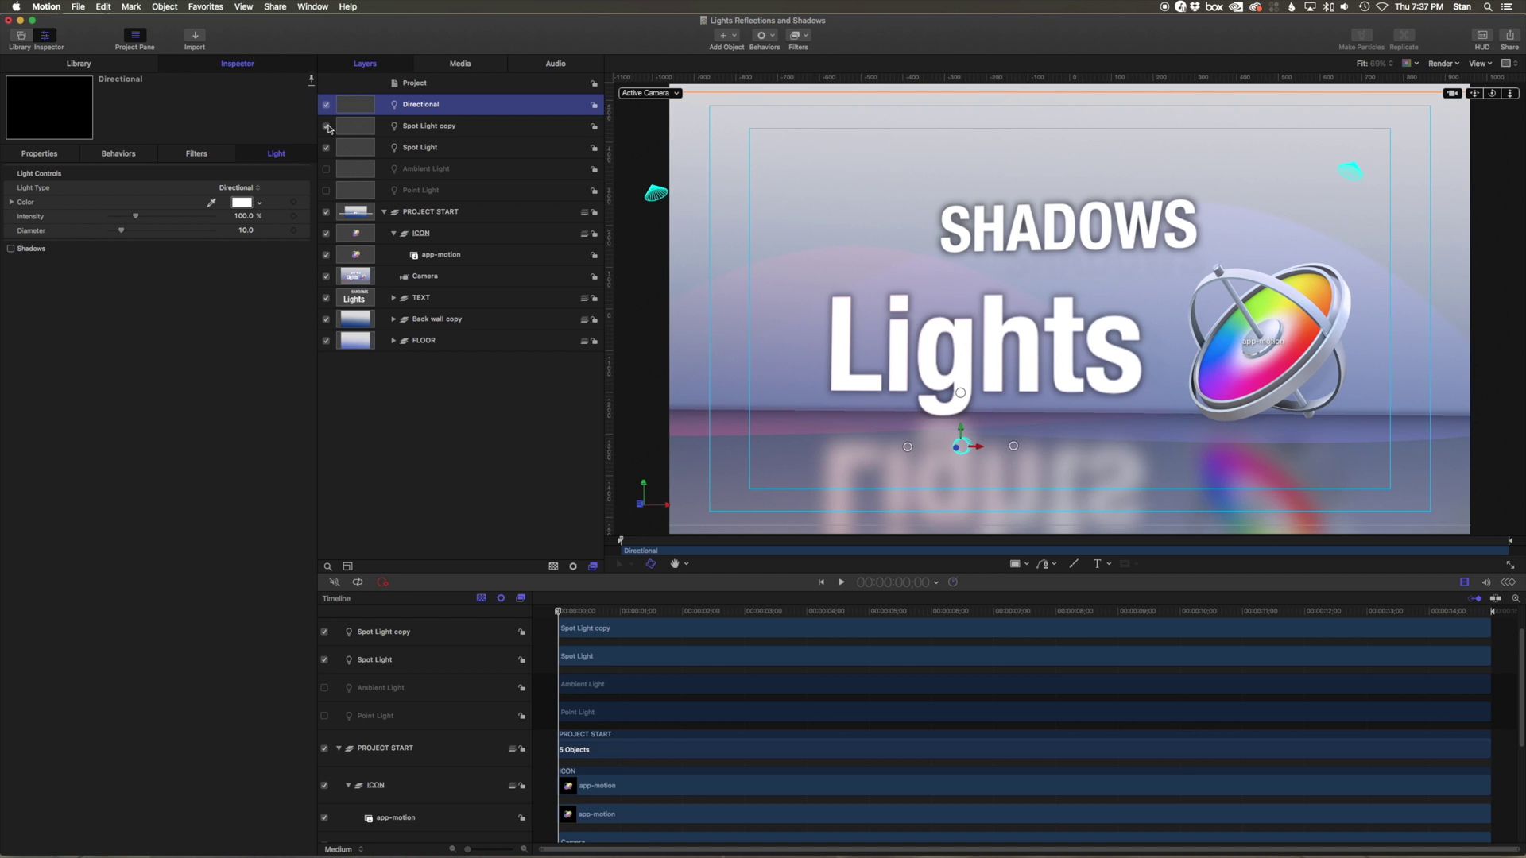
Switch off both spot lights and raise the Directional light above the title, tilted downward.
click(326, 127)
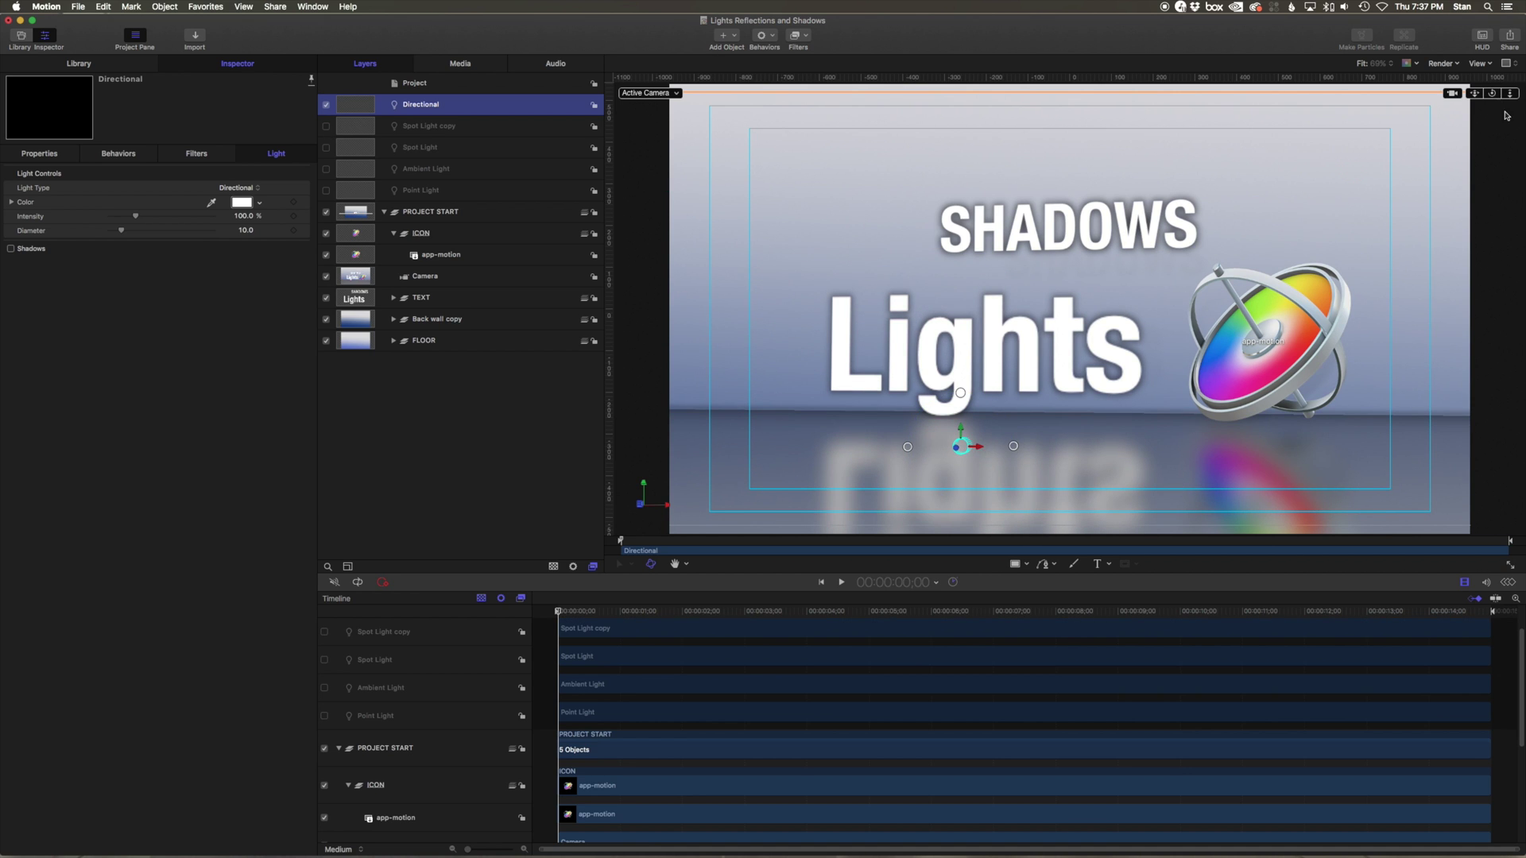
drag(1492, 93, 1463, 100)
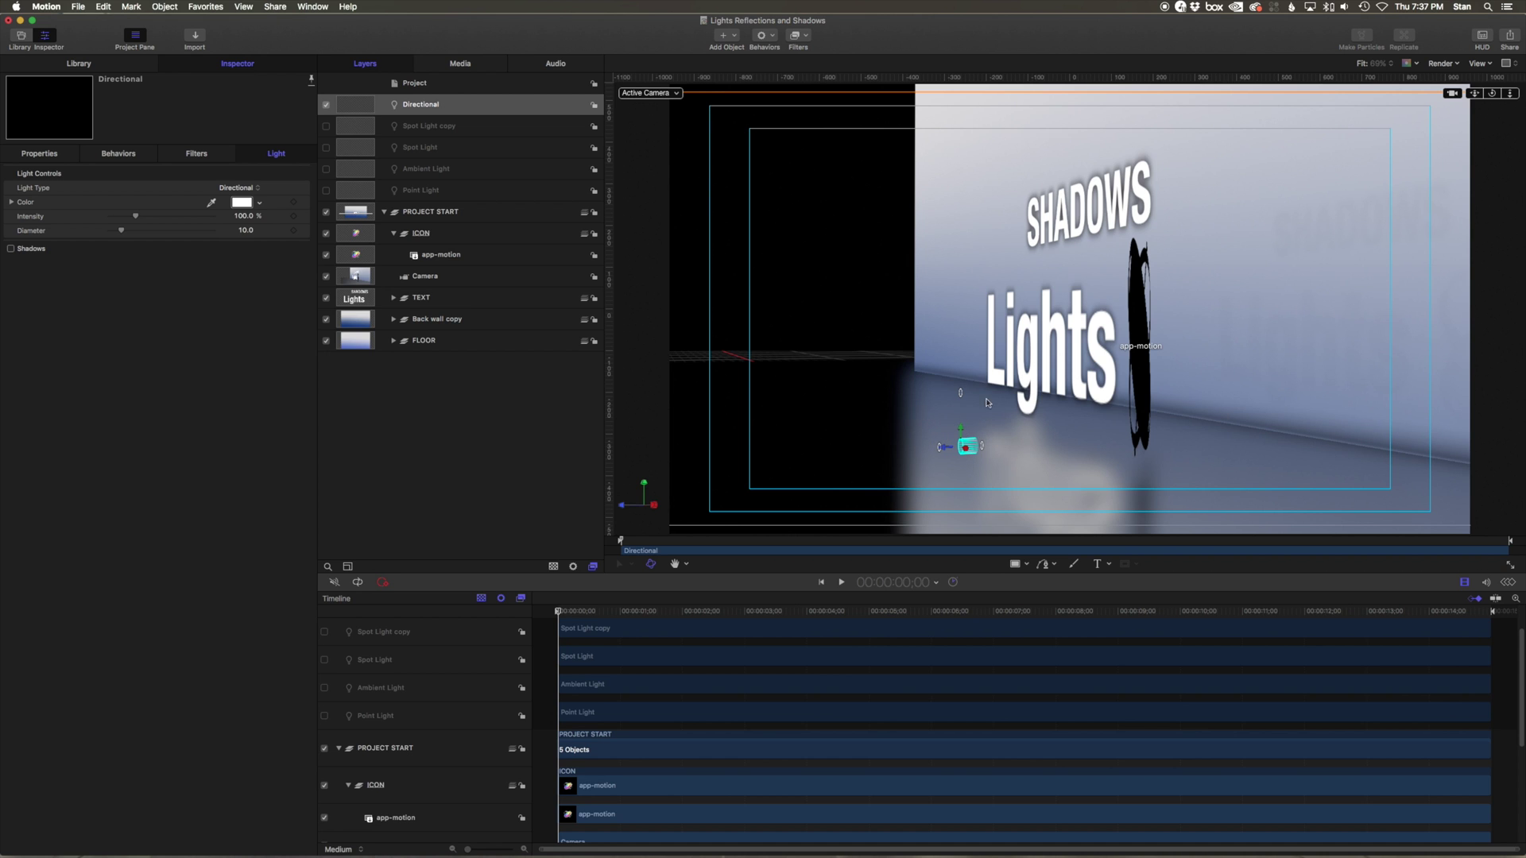
key(shift+alt+super+r)
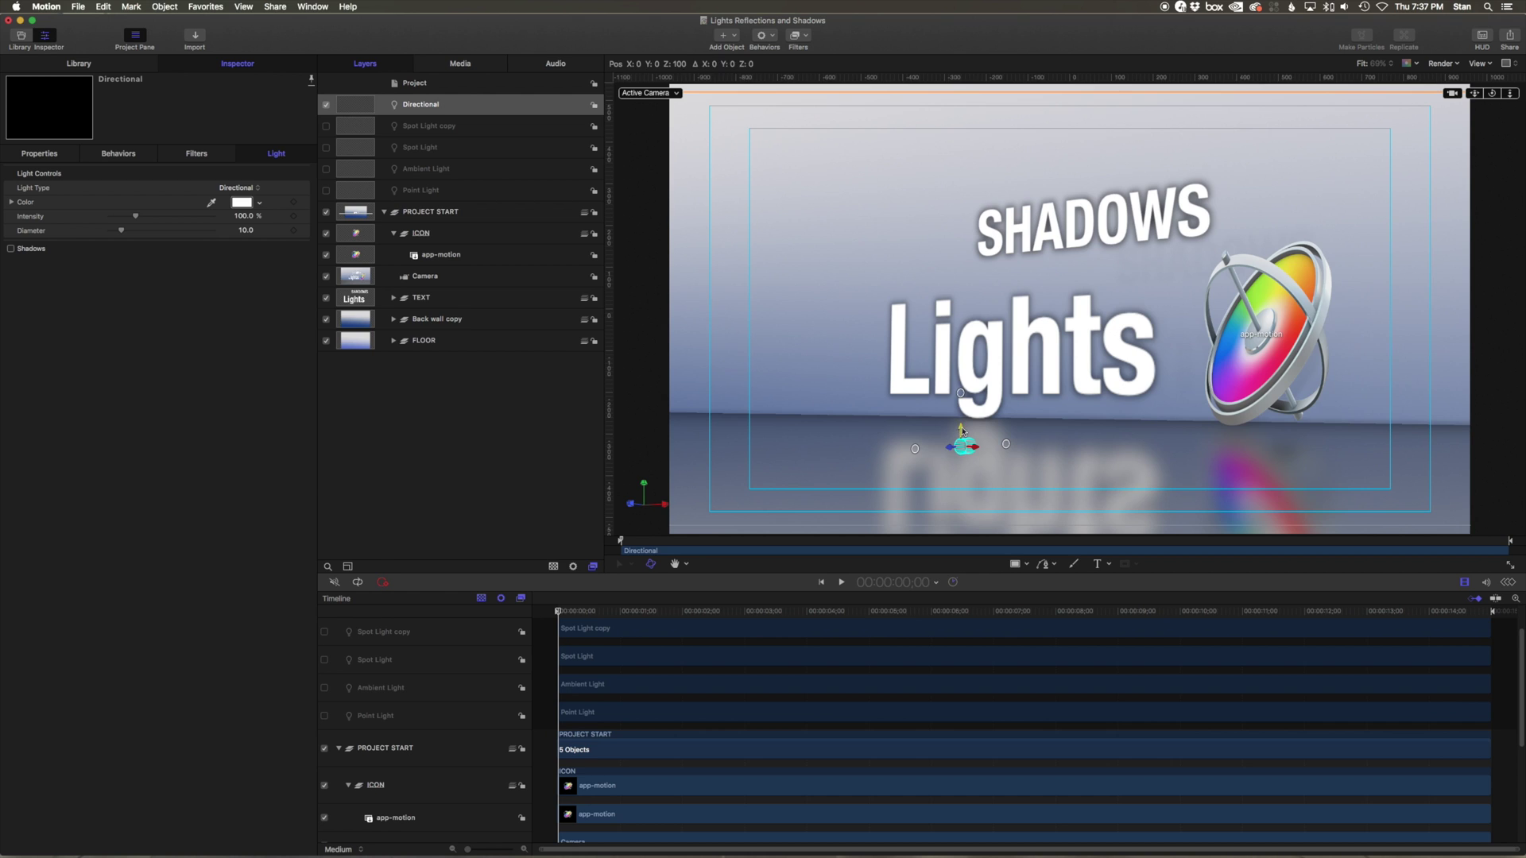
drag(958, 429, 960, 292)
drag(1009, 270, 997, 201)
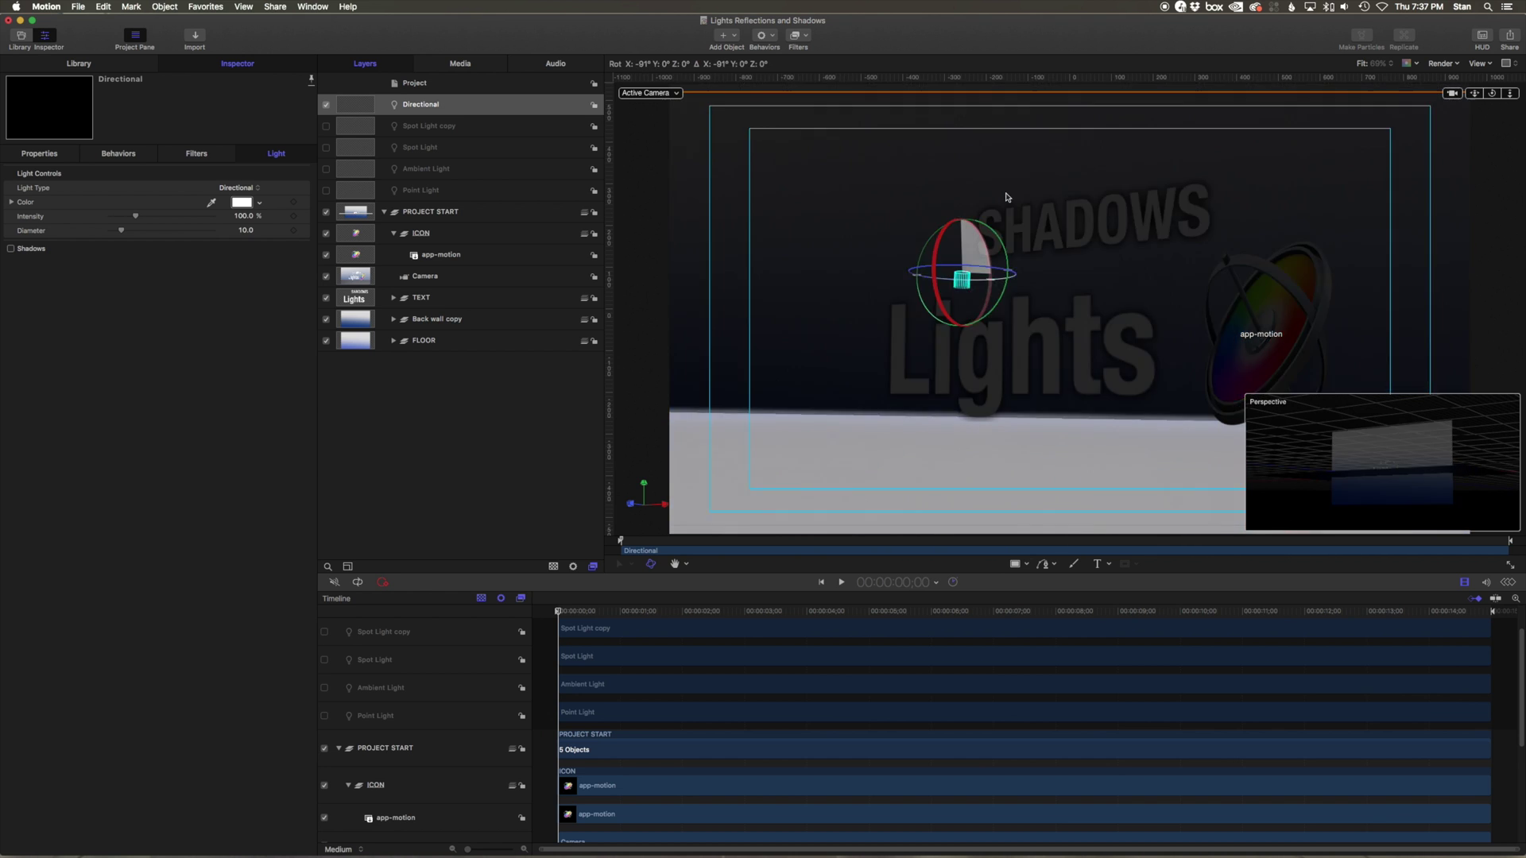
Rotate and reposition the Directional light so it hits the icon and floor.
drag(997, 201, 976, 238)
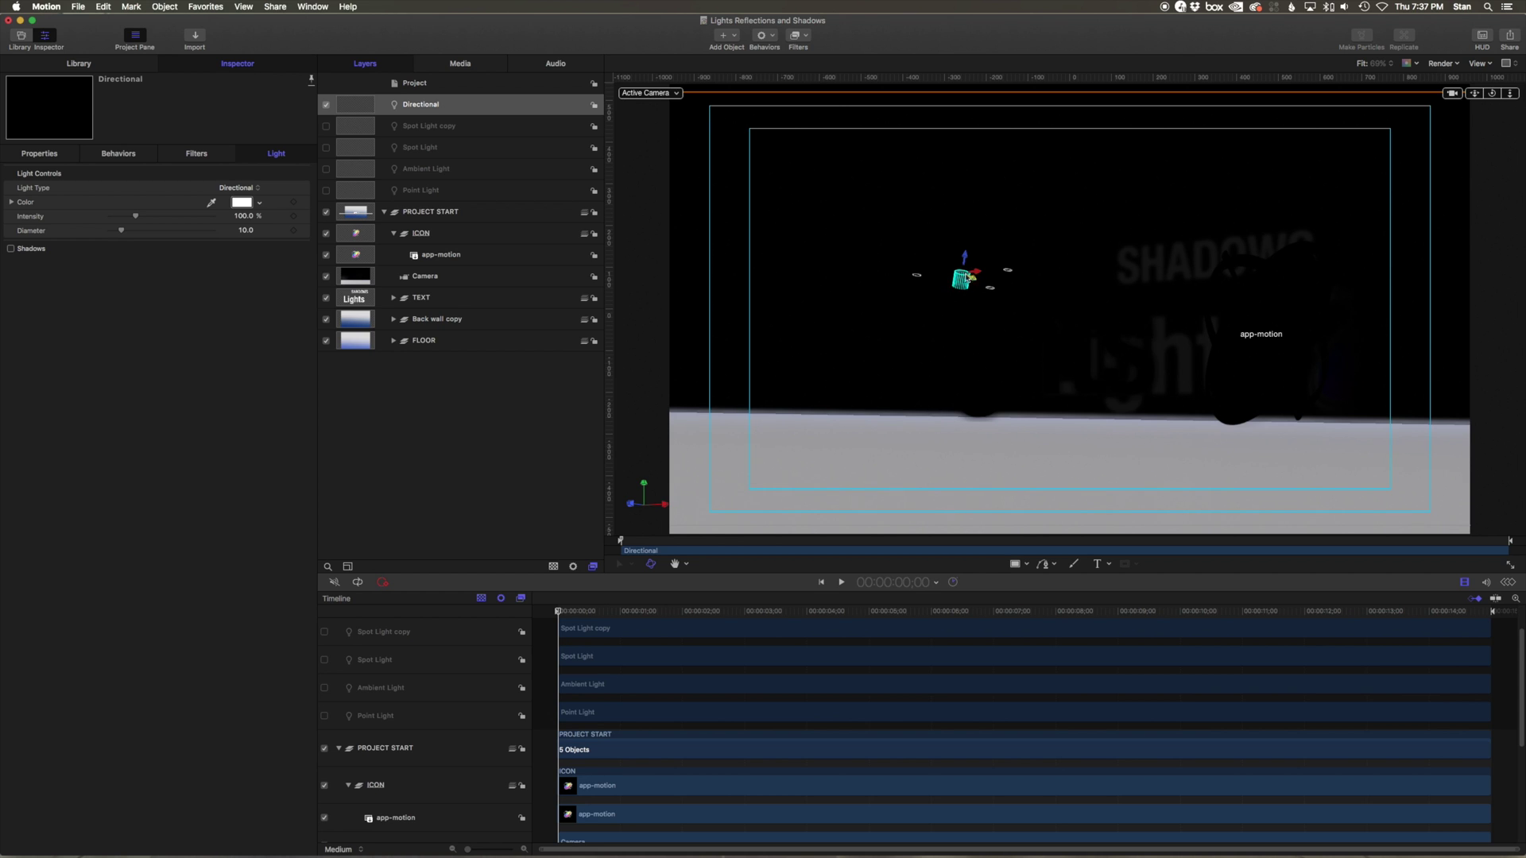
drag(924, 279, 917, 302)
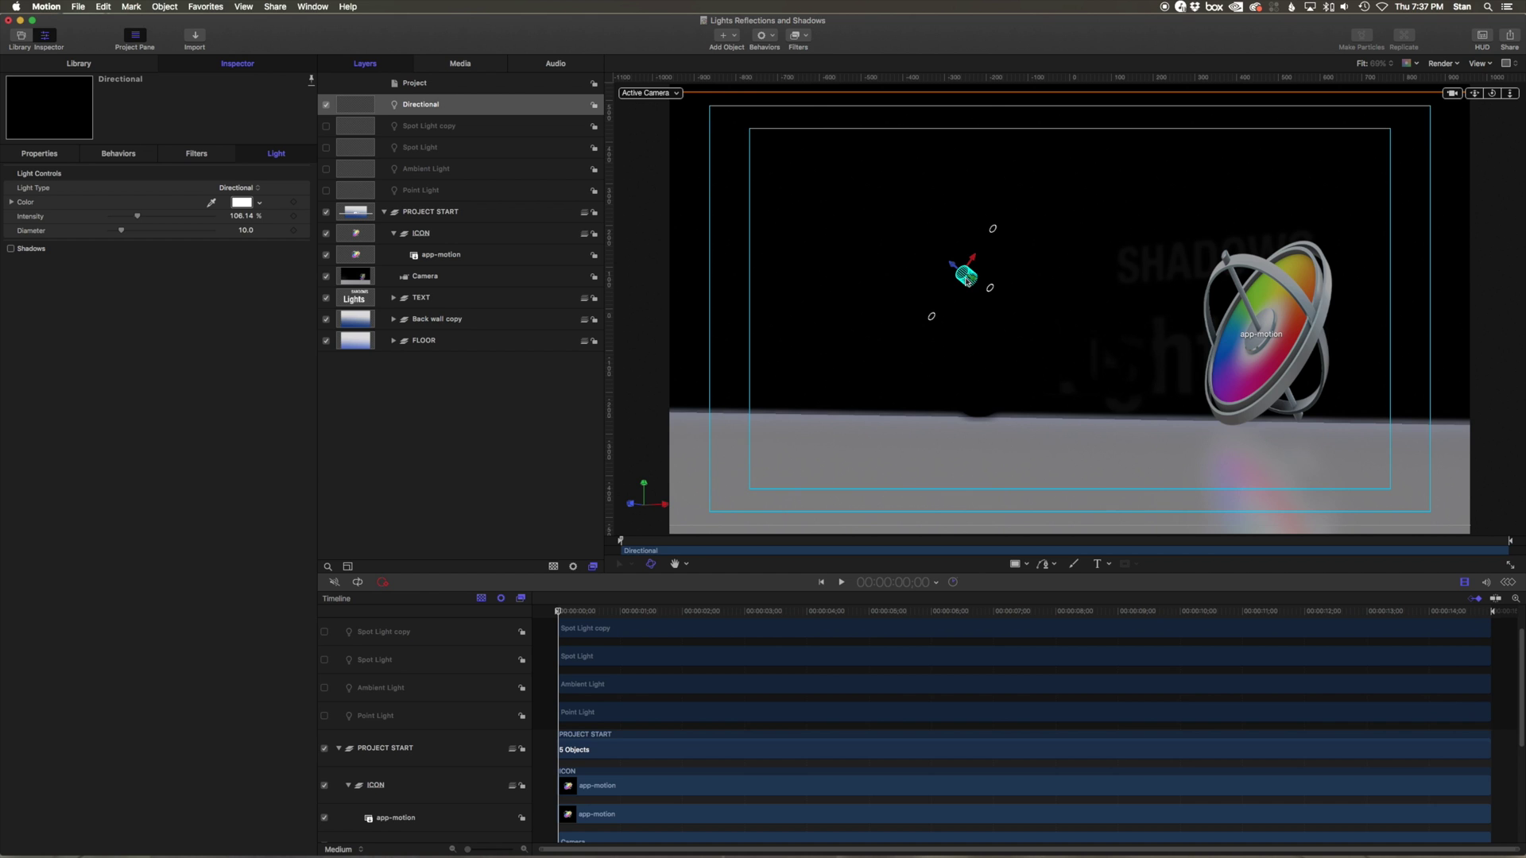
mouse_move(966, 275)
mouse_down()
mouse_move(1028, 297)
mouse_move(983, 293)
mouse_up()
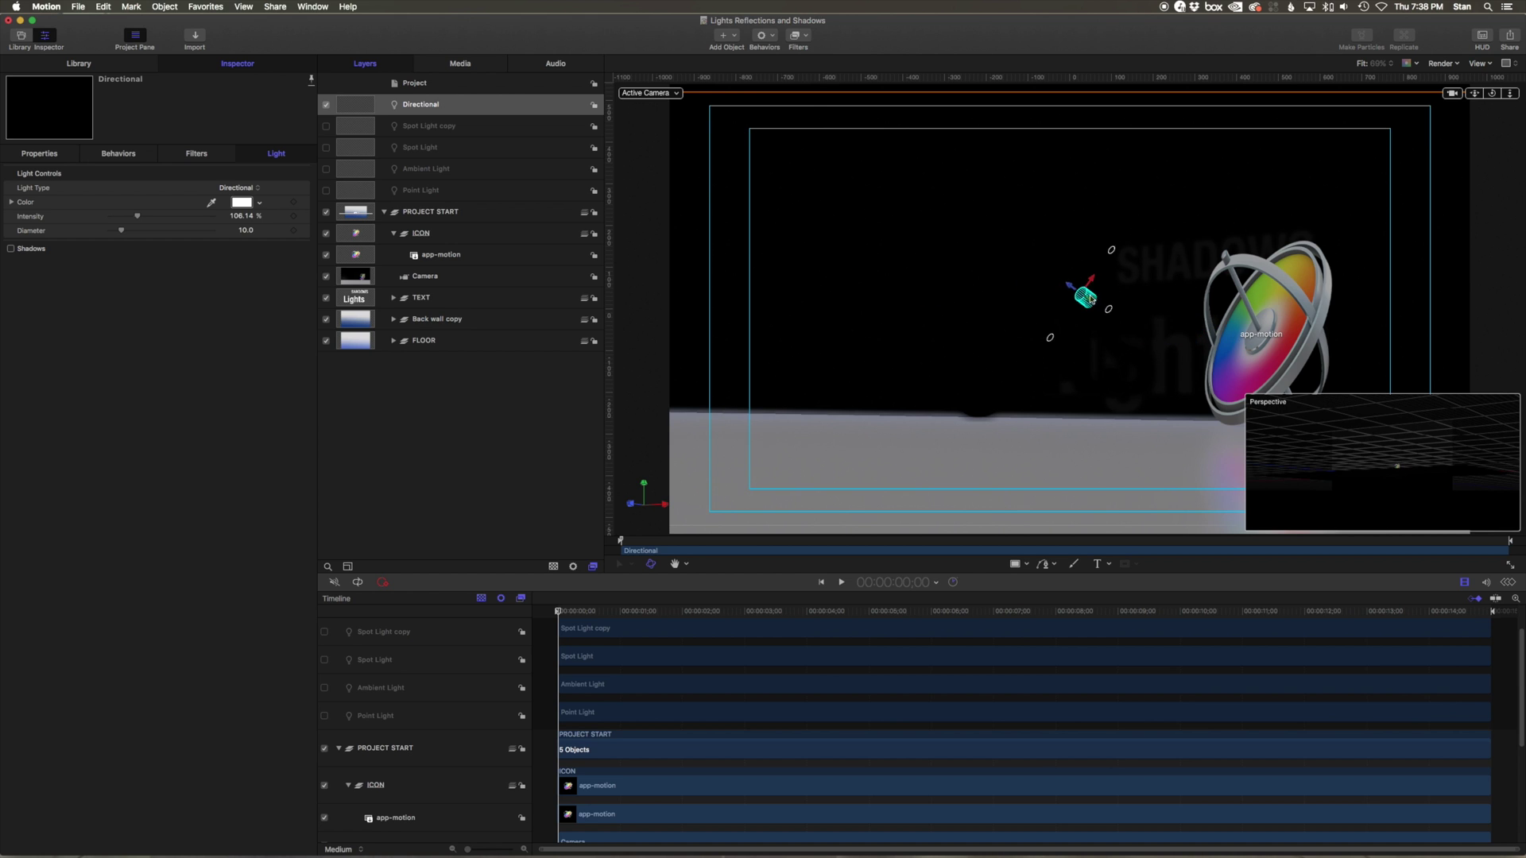
drag(983, 293, 1037, 277)
Tint the Directional light green, aim it at the title, and dim it nearly to zero.
drag(143, 221, 130, 217)
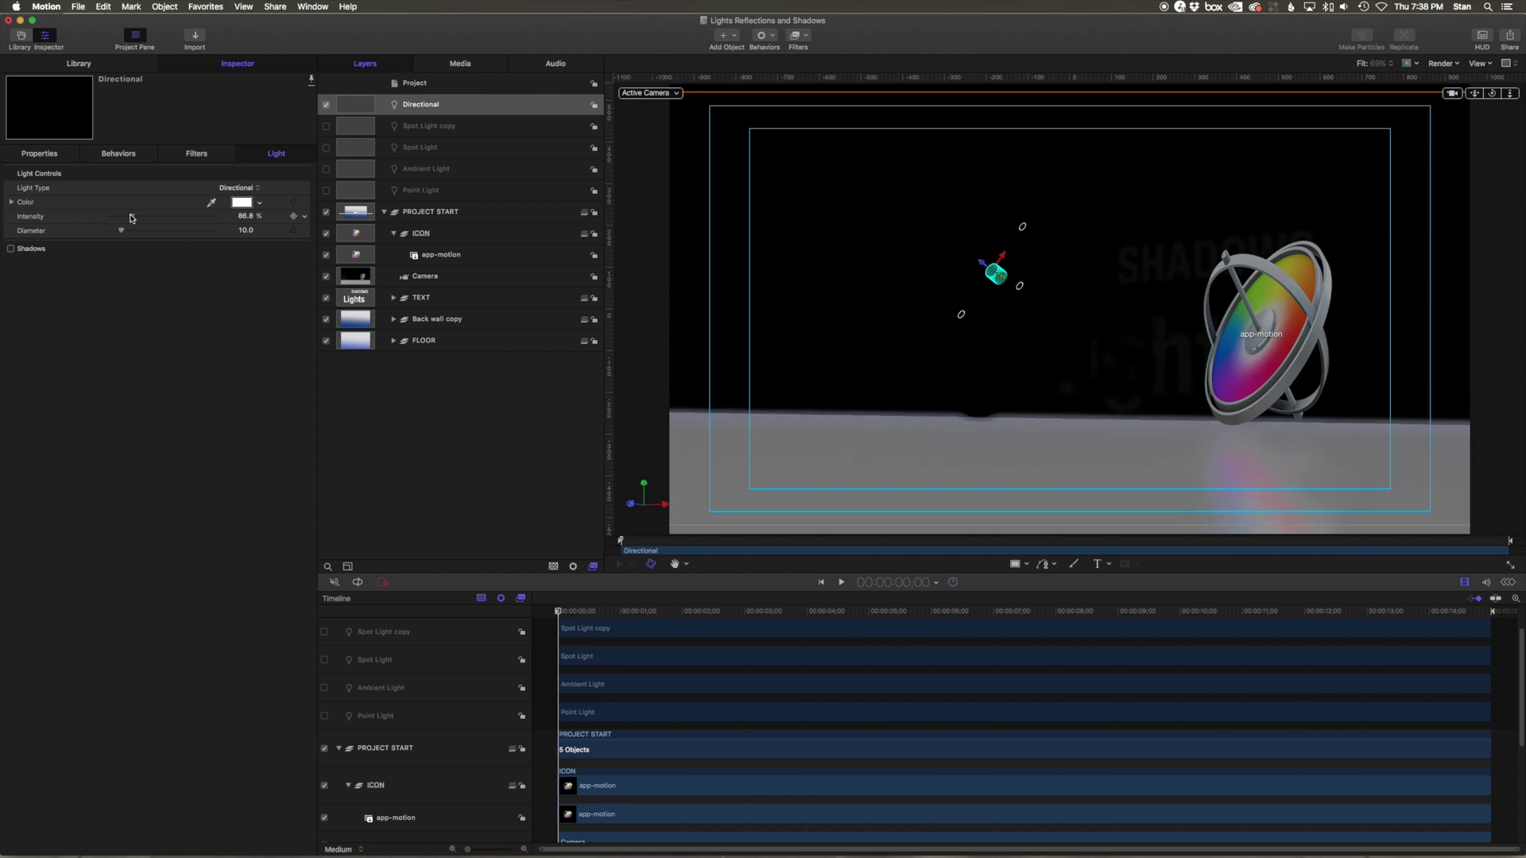
click(241, 202)
drag(348, 559, 337, 517)
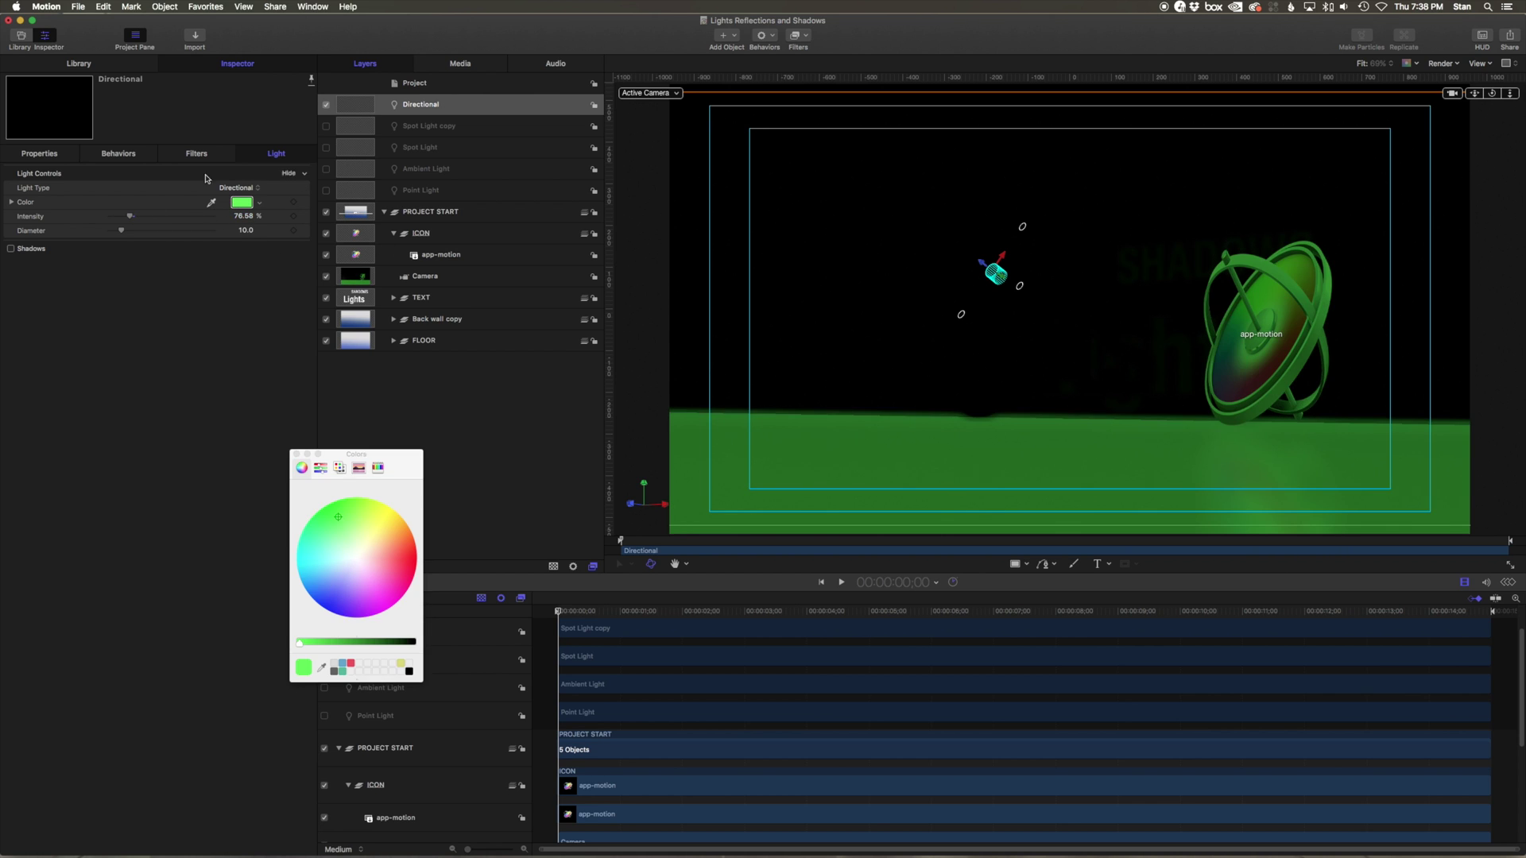
drag(1023, 230, 1028, 293)
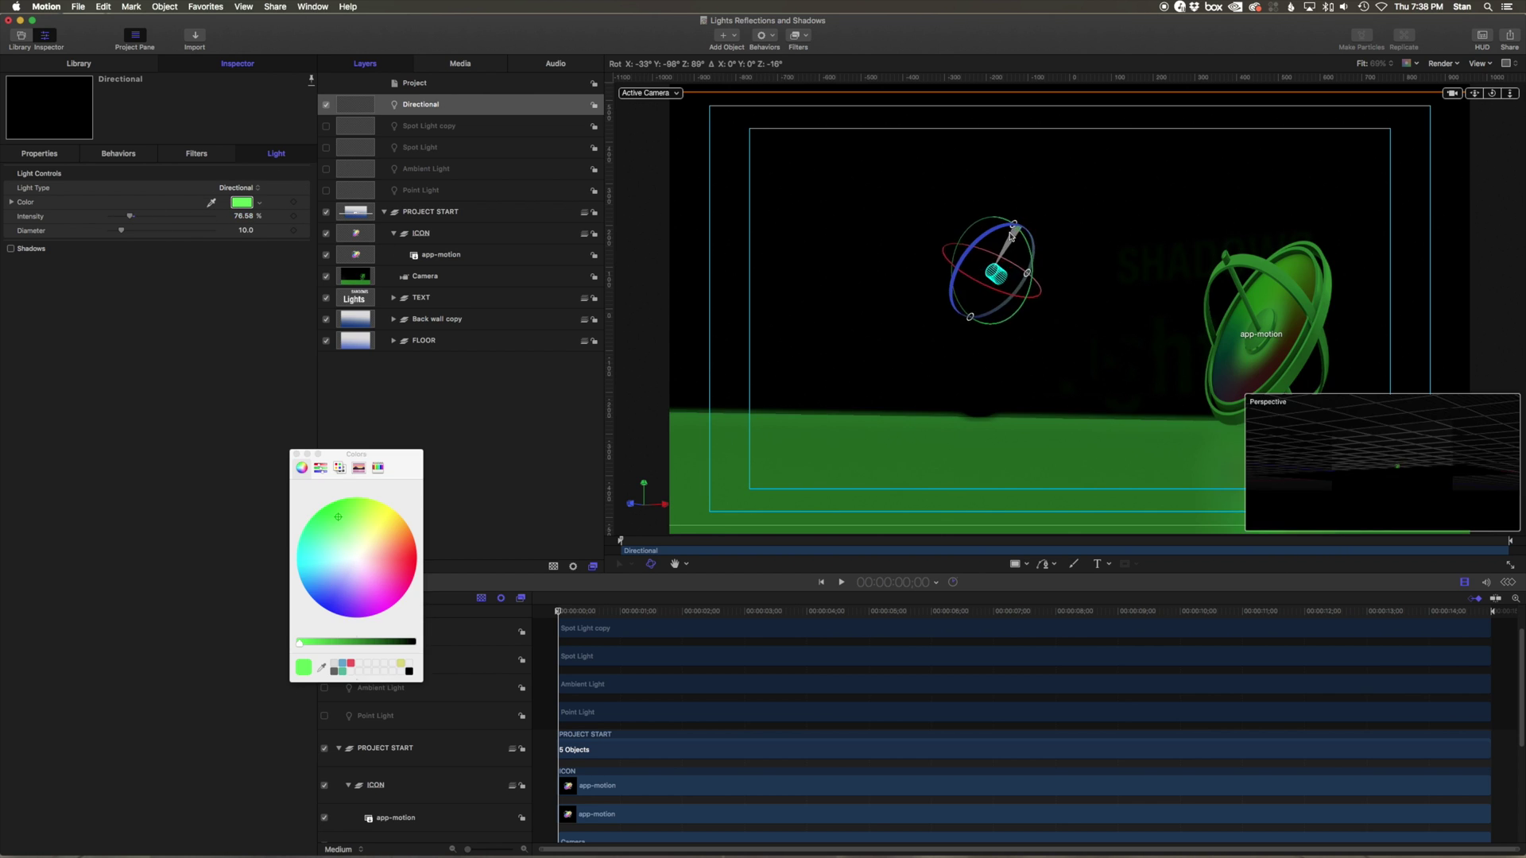
drag(130, 216, 112, 219)
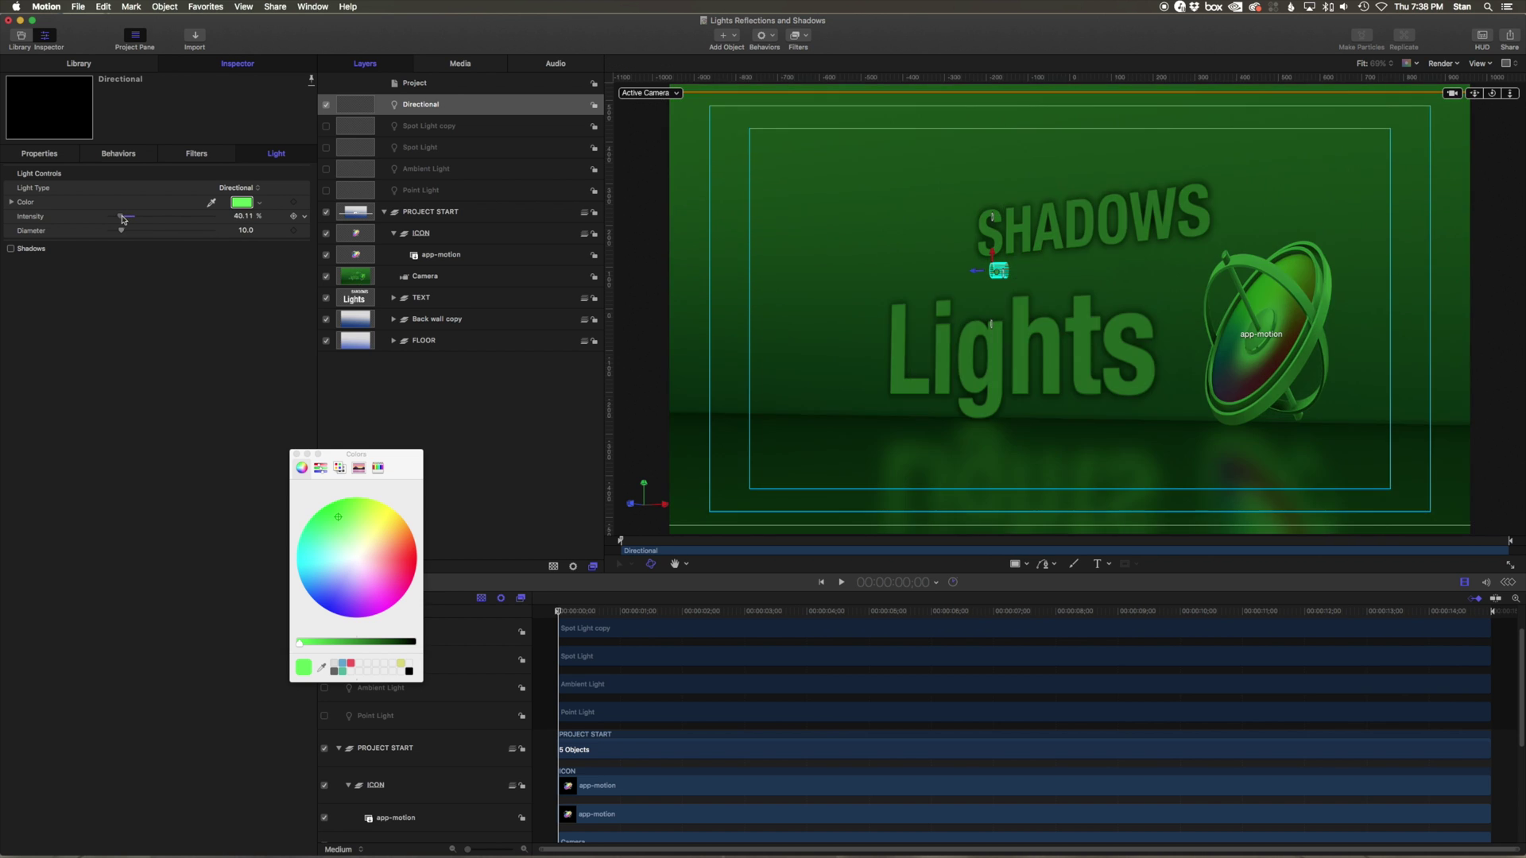
Turn both spot lights and the Point Light back on, and enable Point Light shadows.
click(326, 125)
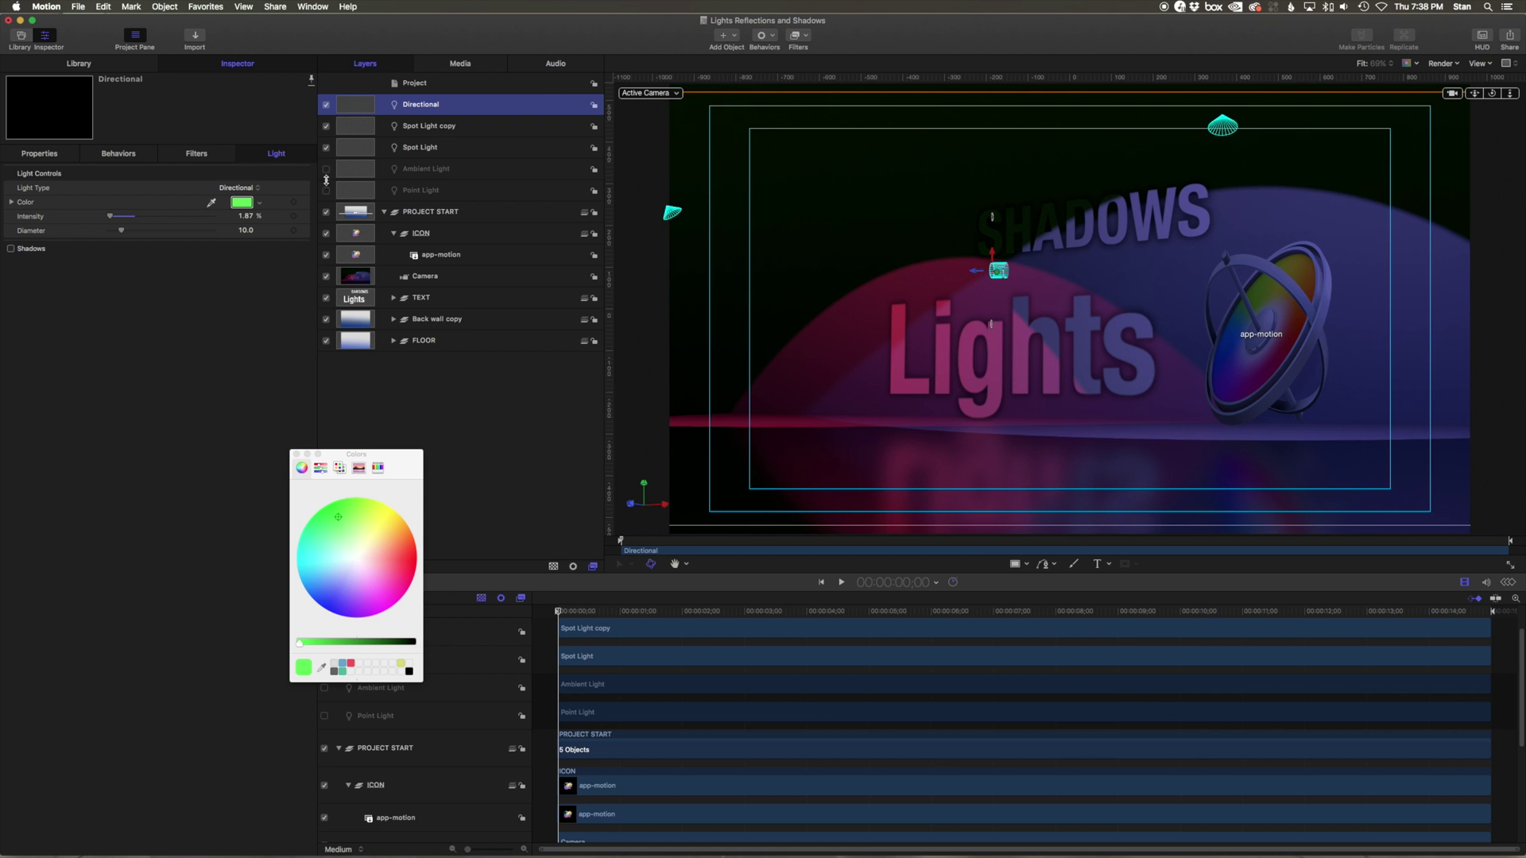
click(326, 190)
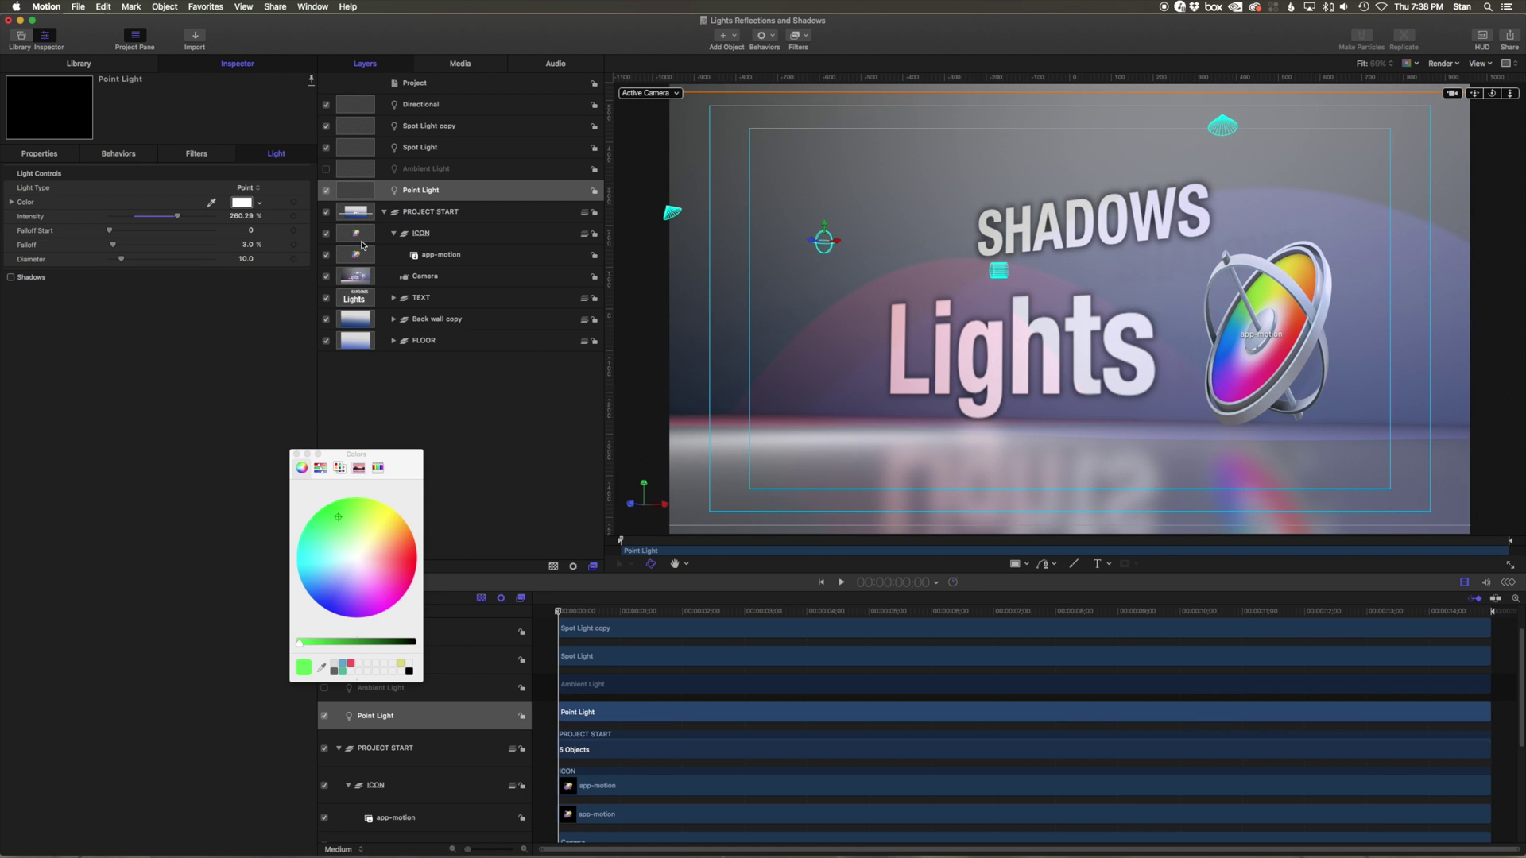
click(175, 225)
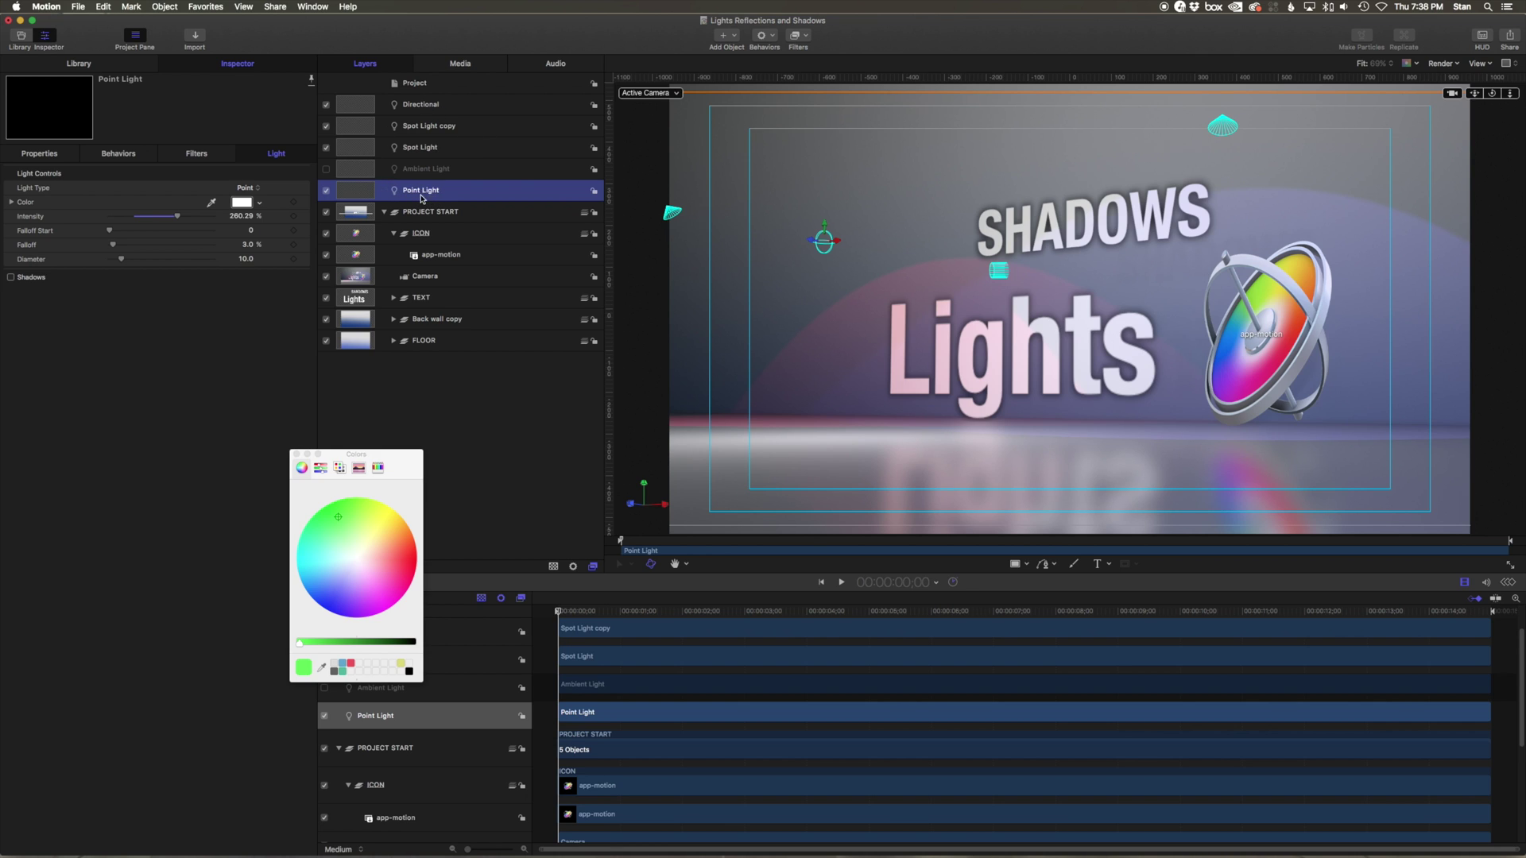
mouse_move(31, 277)
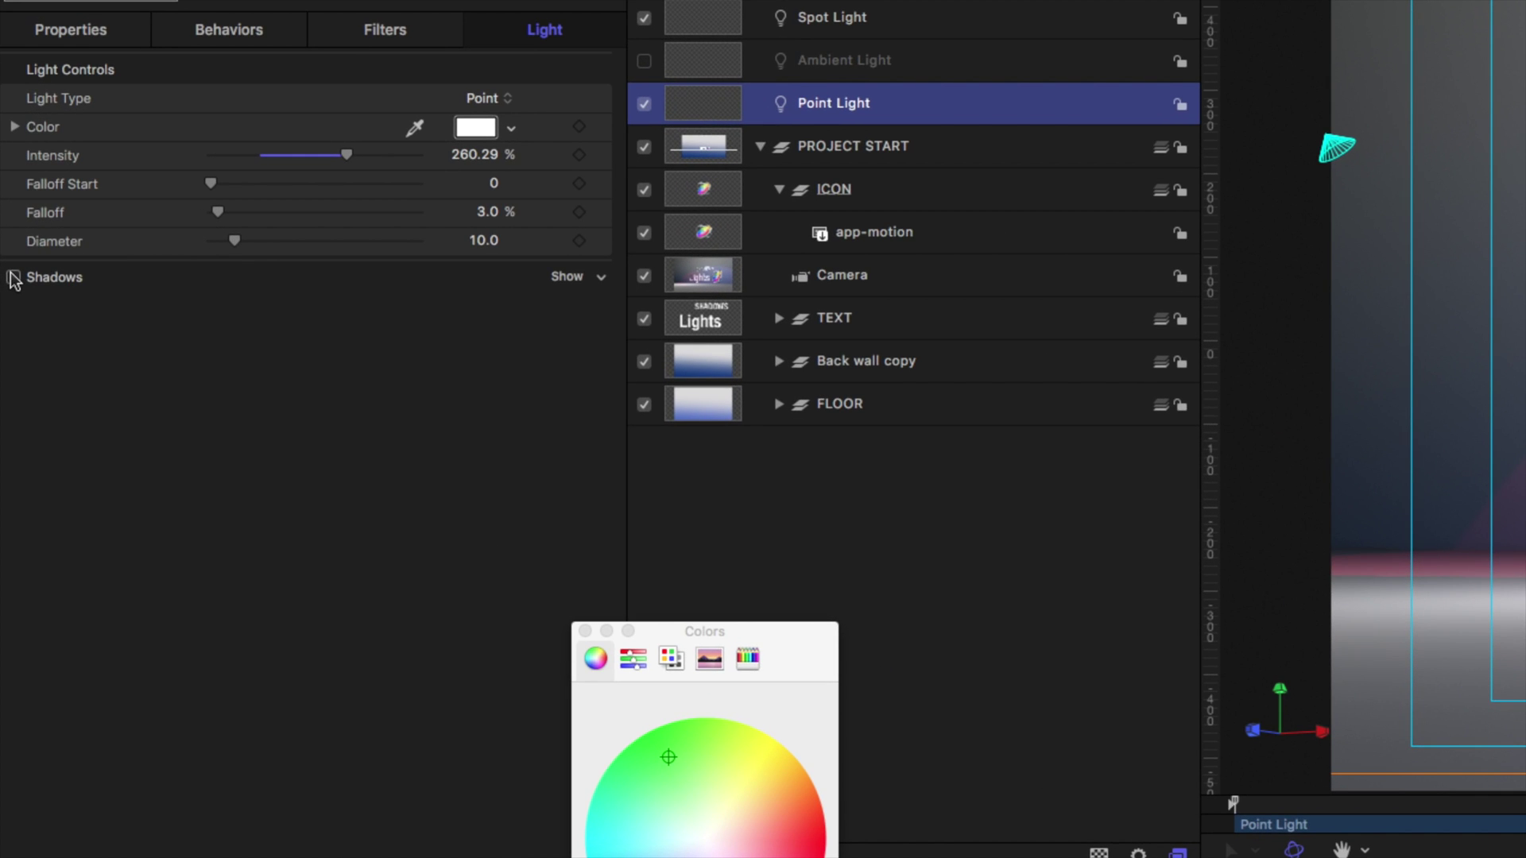
click(12, 277)
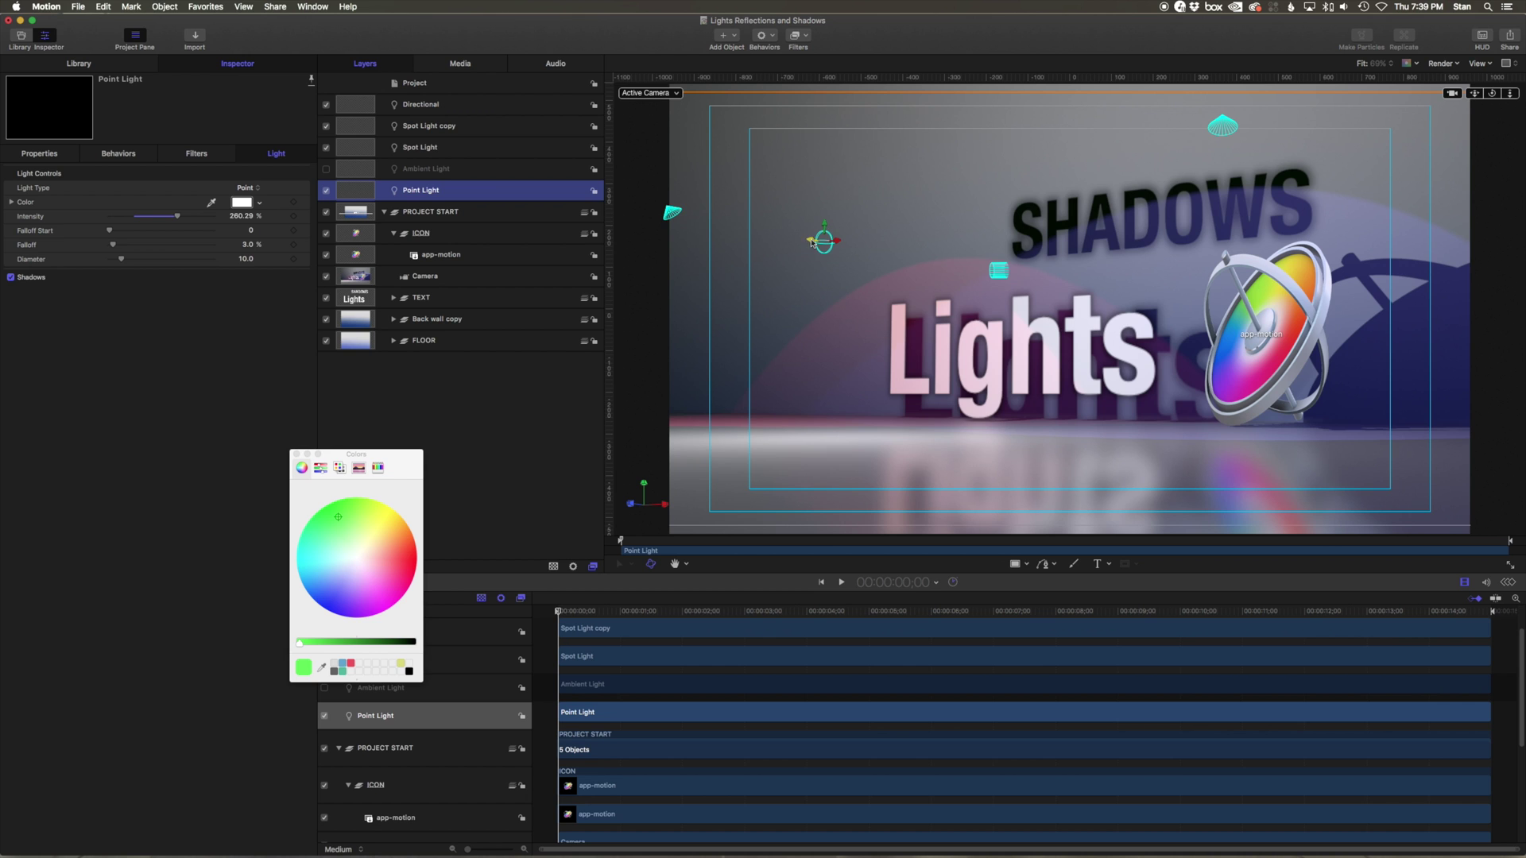
Shift the Point Light and enable shadows on Spot Light copy.
mouse_move(811, 242)
mouse_down()
mouse_move(936, 252)
mouse_move(827, 274)
mouse_up()
click(571, 146)
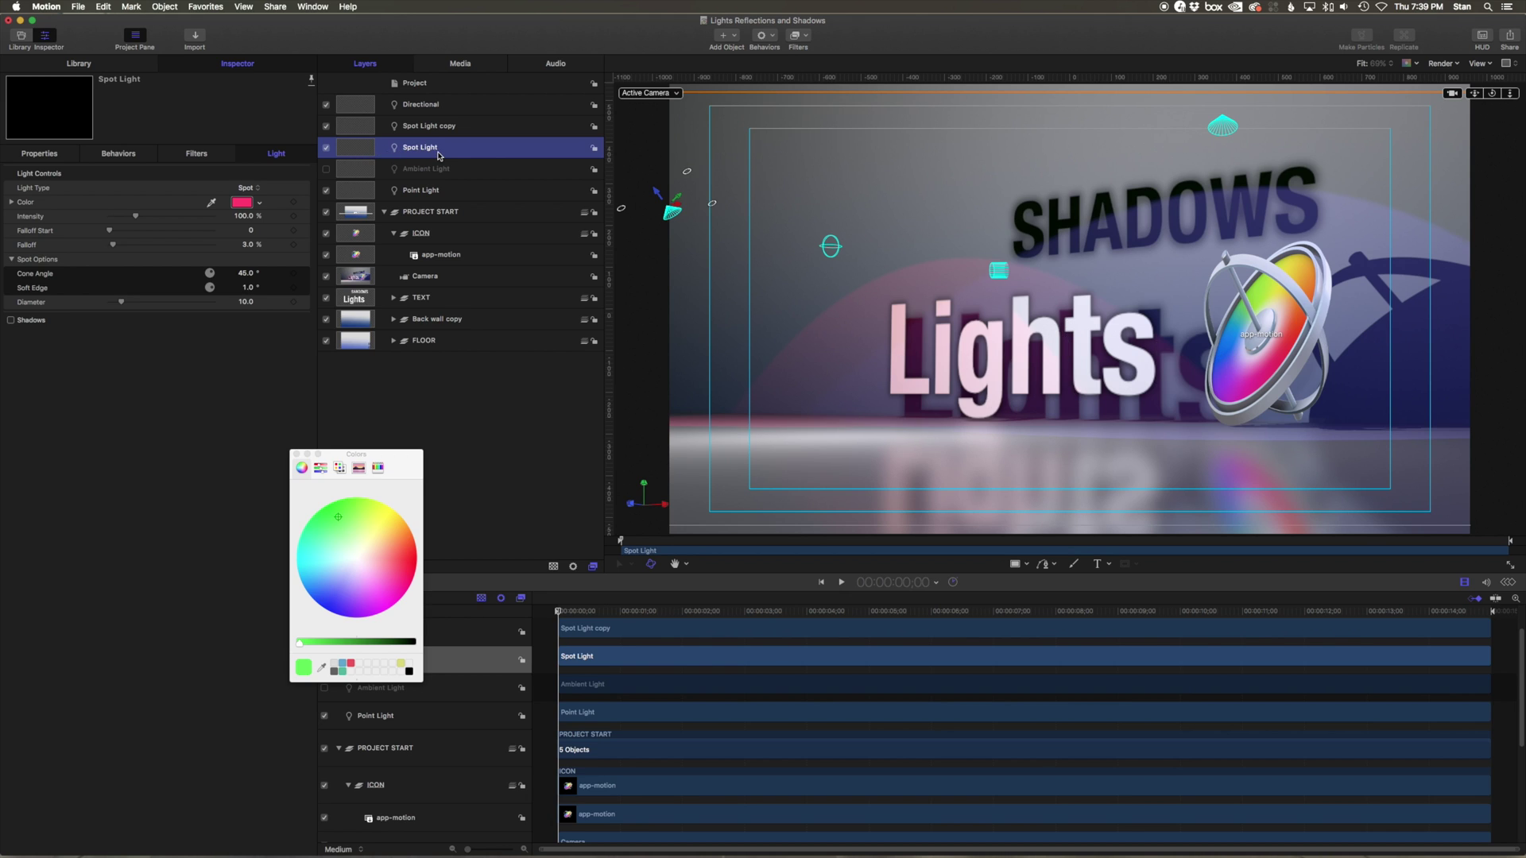
key(Up)
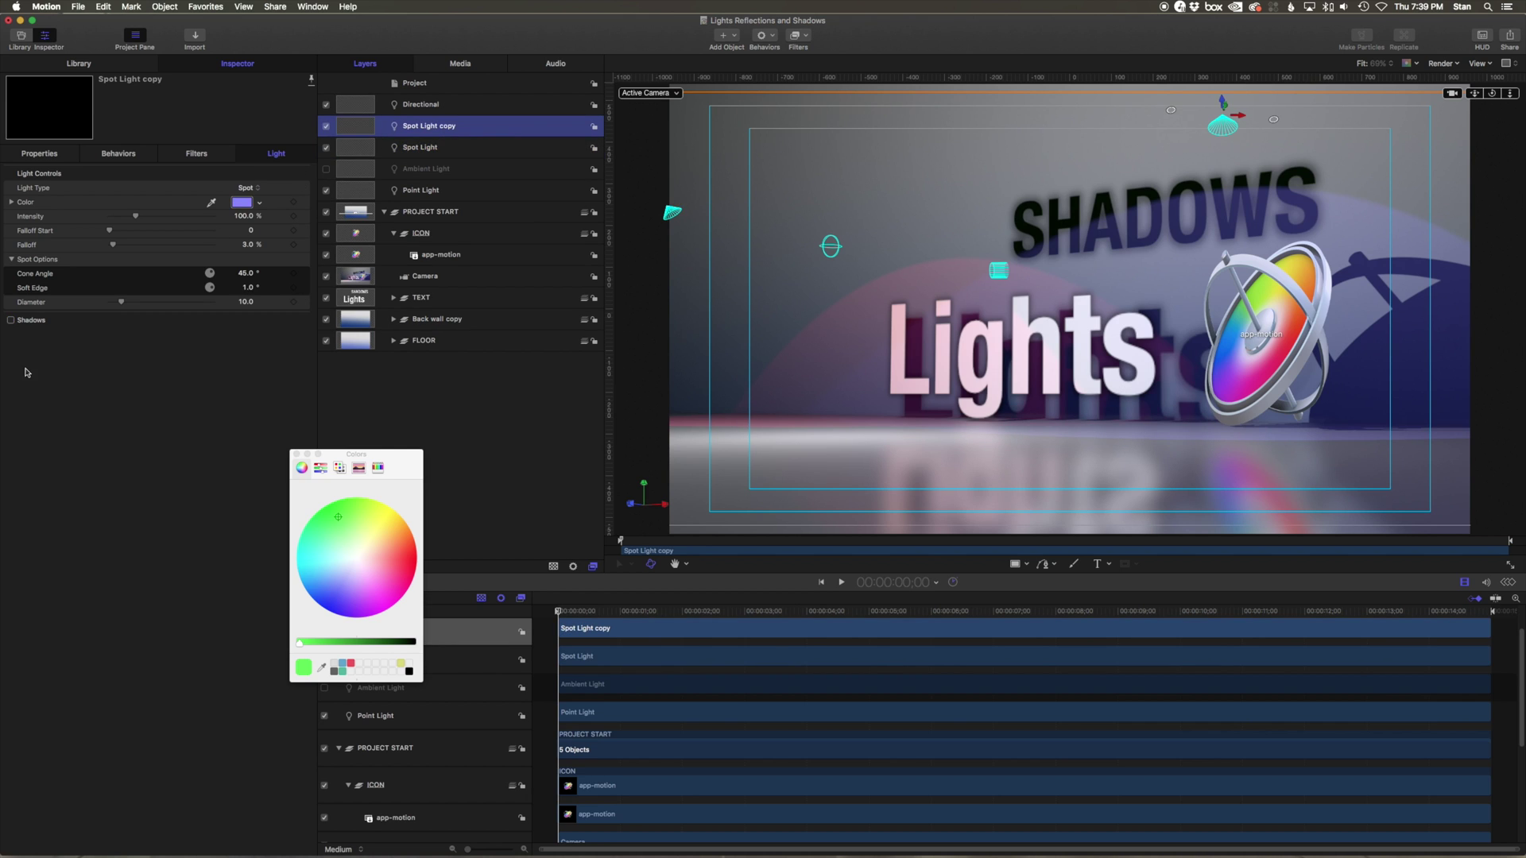
click(11, 320)
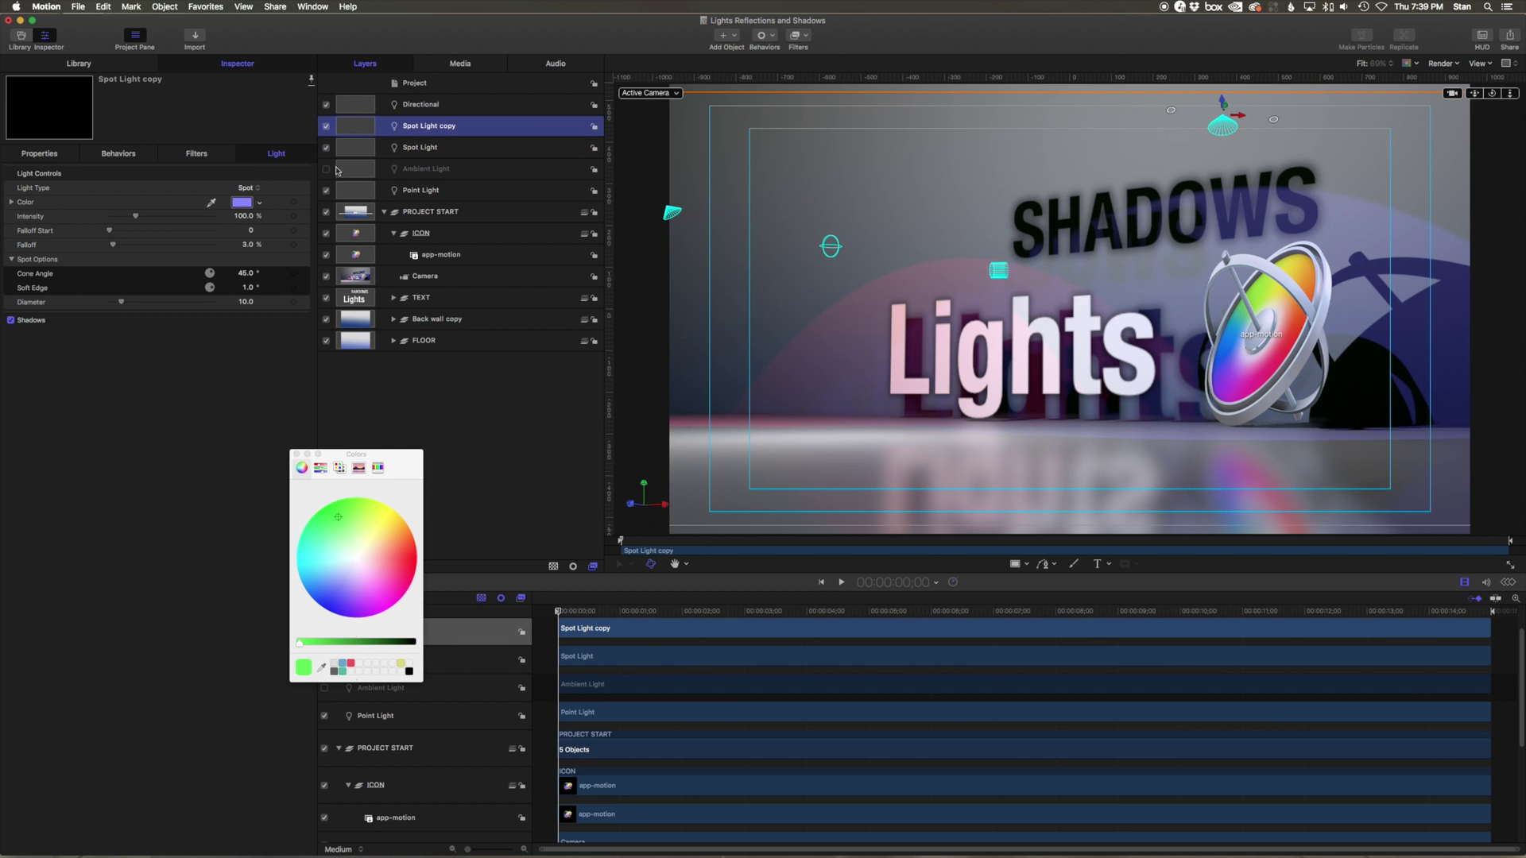
Move the Point Light further right and turn Spot Light copy toward the camera.
click(831, 246)
drag(843, 248, 952, 244)
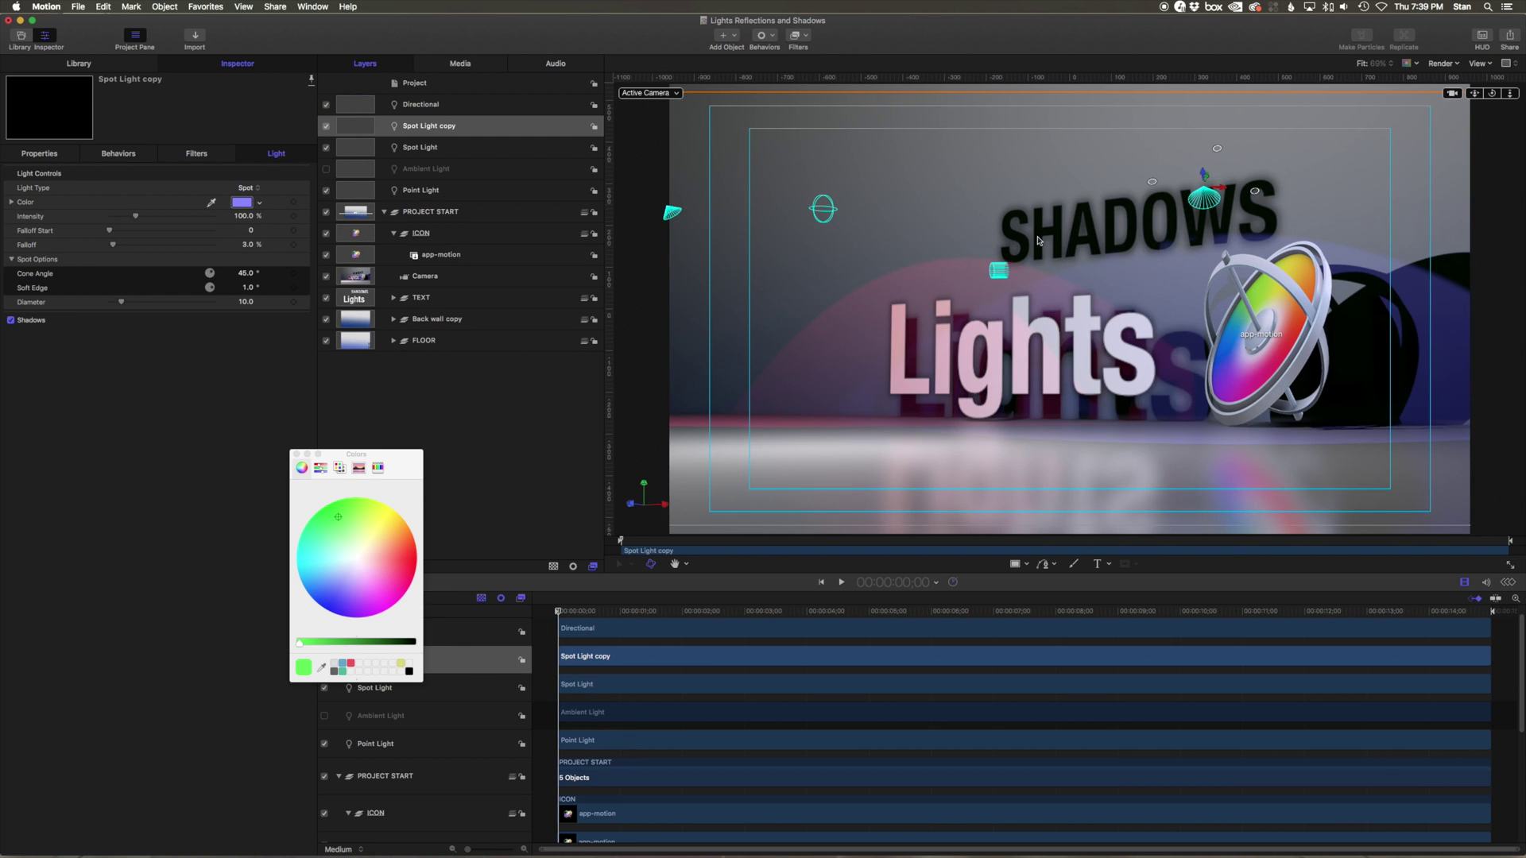
drag(1204, 187, 1181, 241)
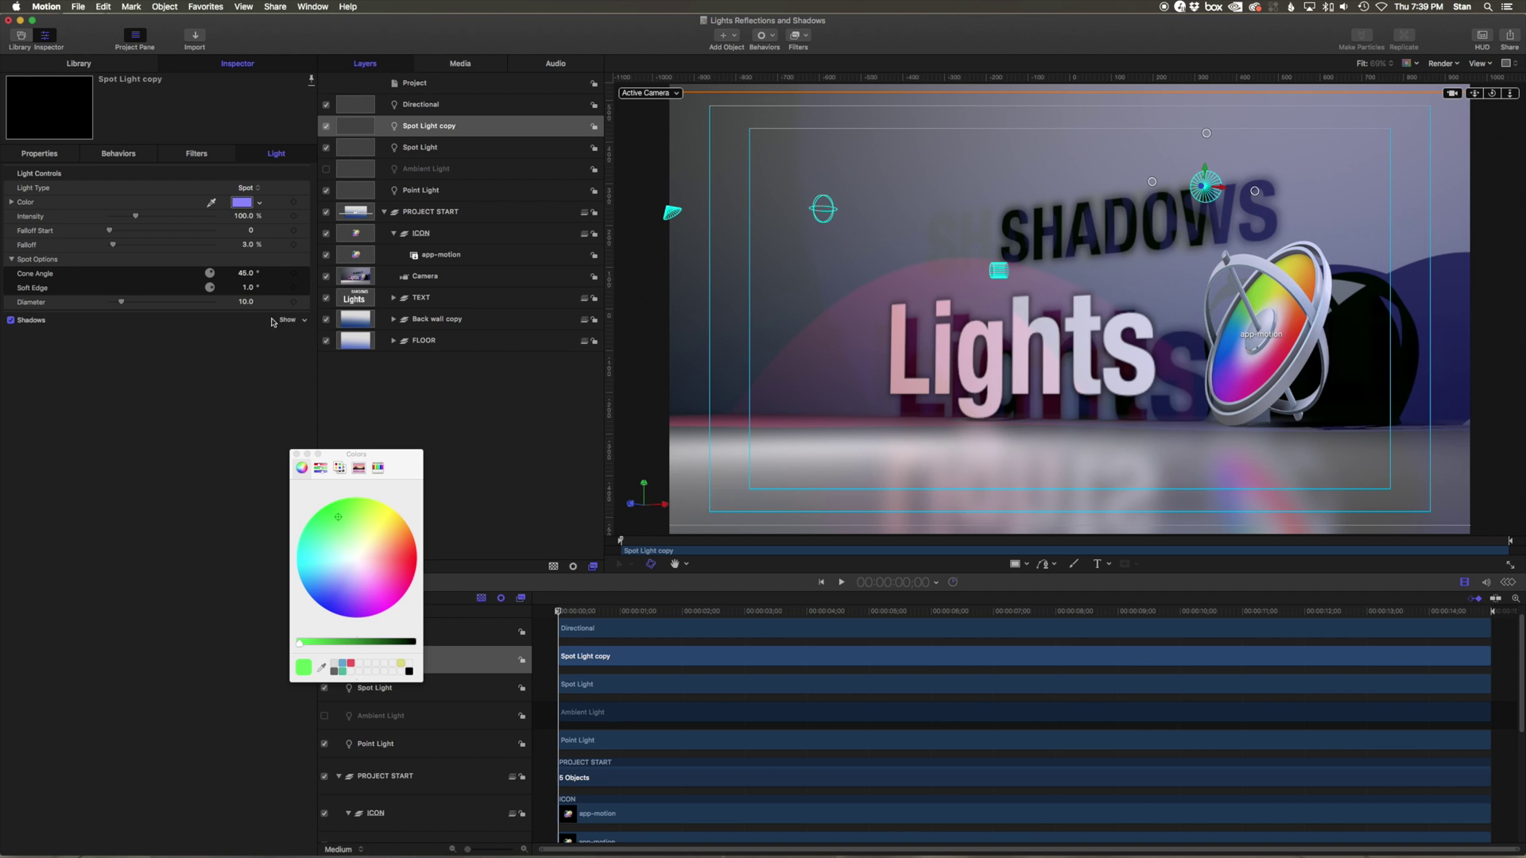
Make the Point Light's shadows pinkish-purple with softness raised to about 178.
click(286, 320)
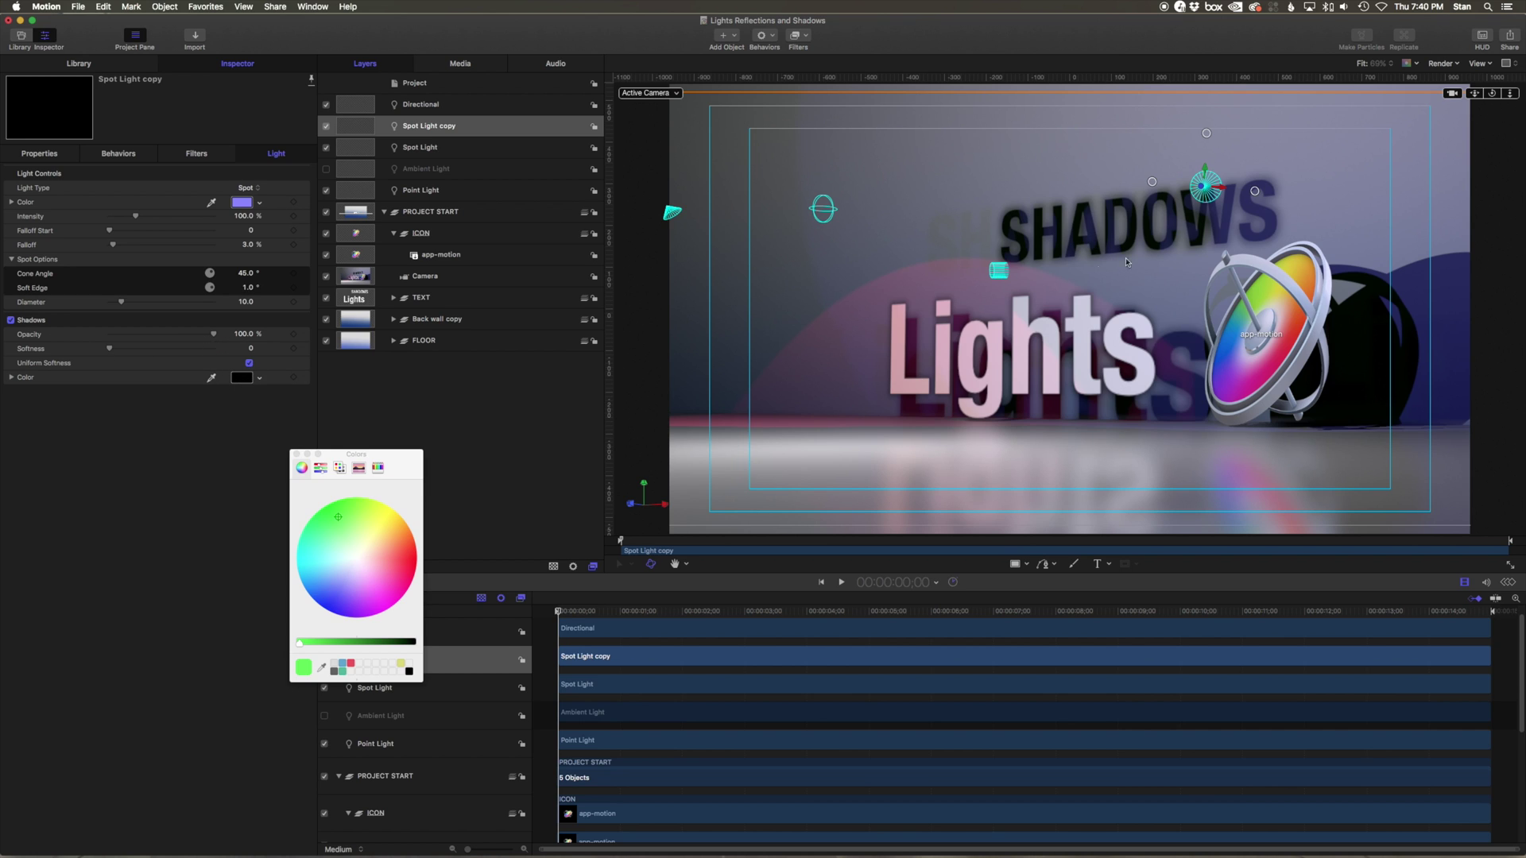
click(823, 209)
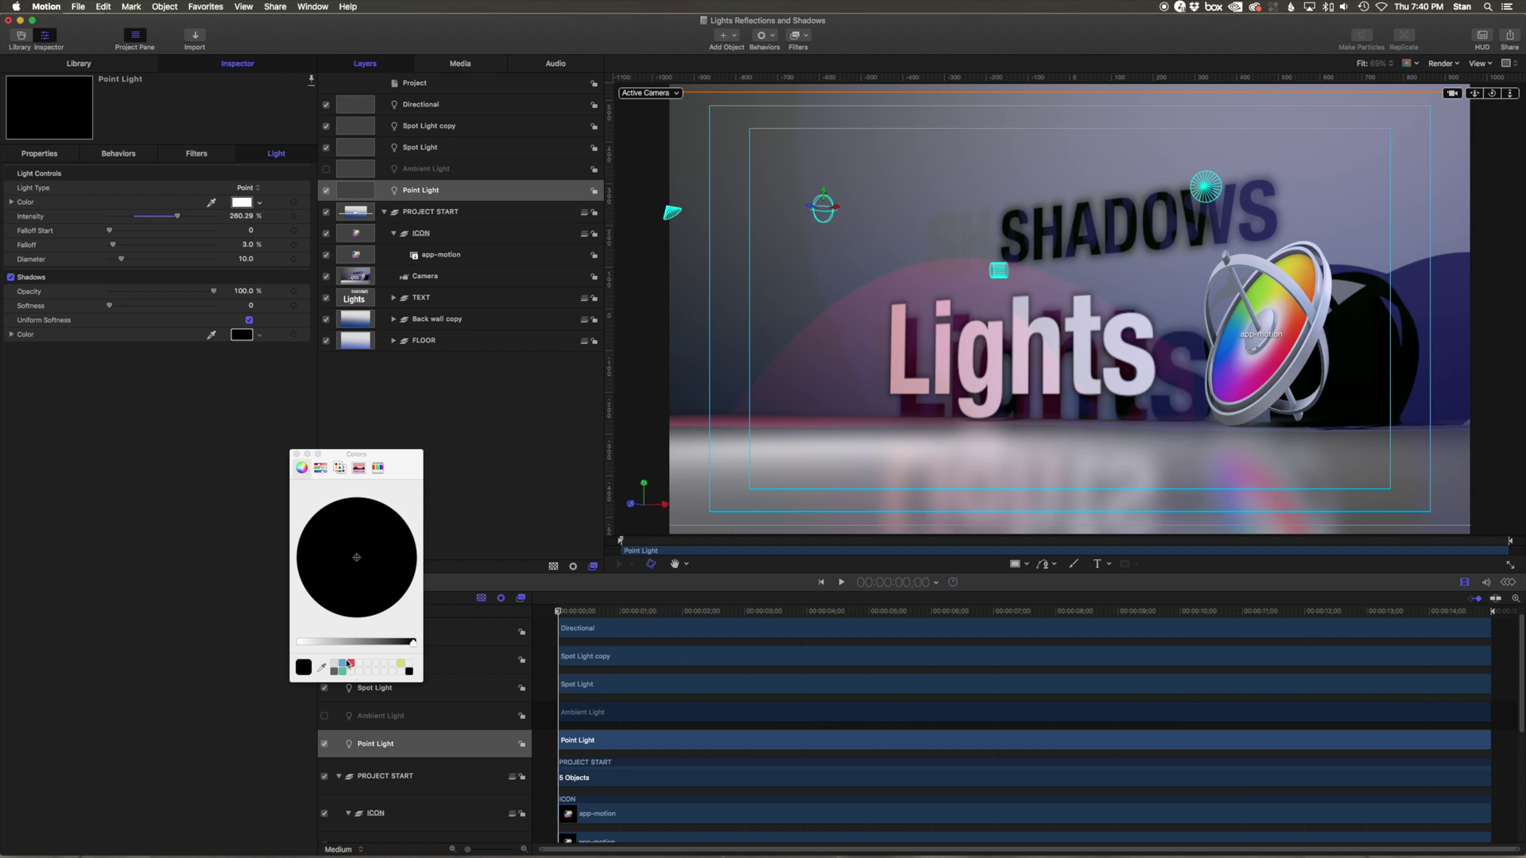
click(345, 643)
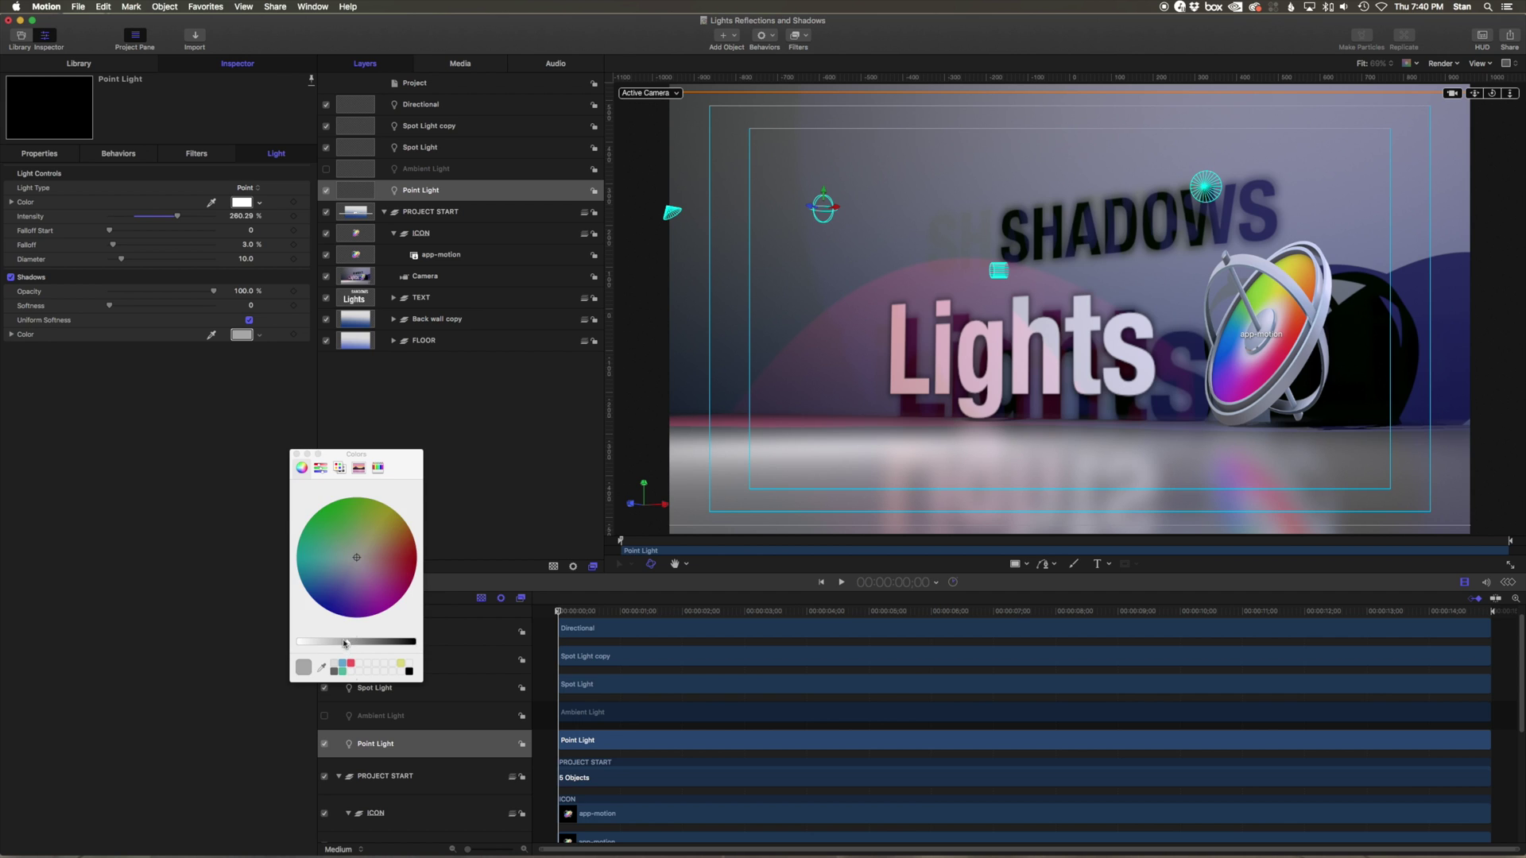
click(370, 597)
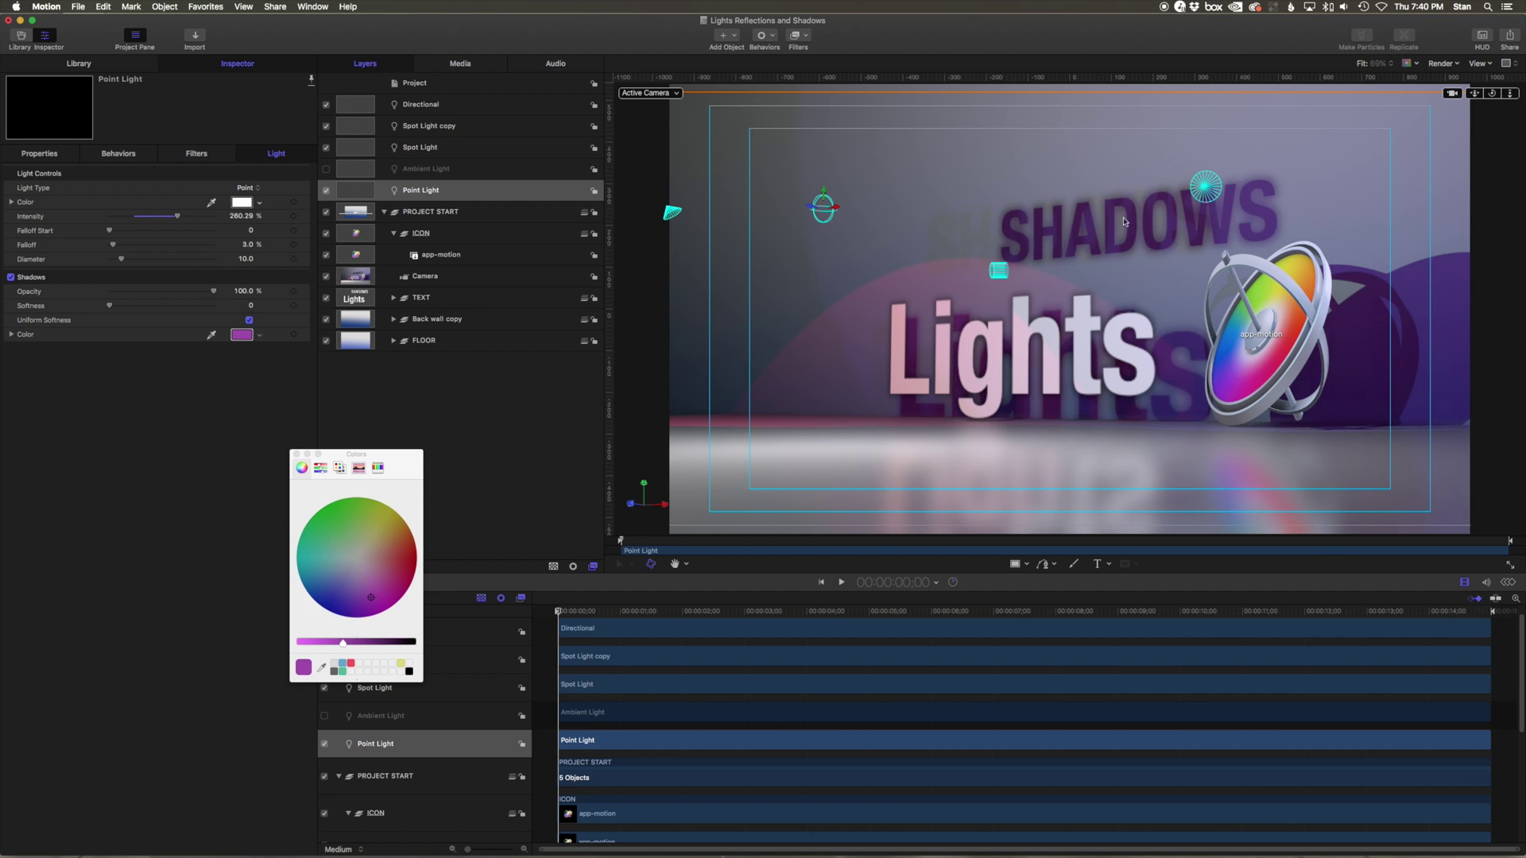
drag(341, 642, 301, 643)
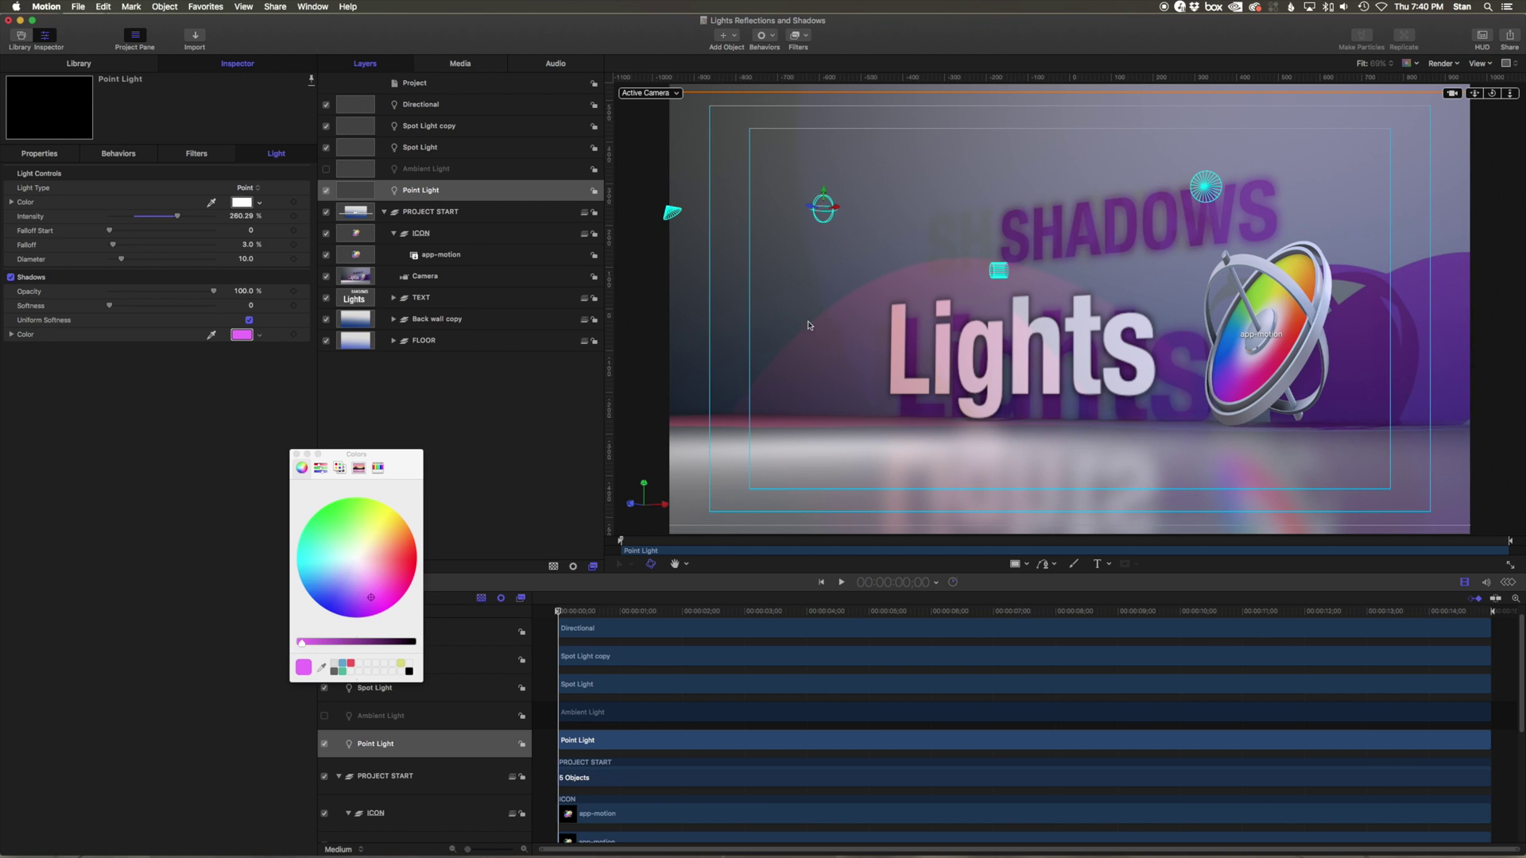
drag(111, 307, 175, 307)
drag(246, 307, 254, 305)
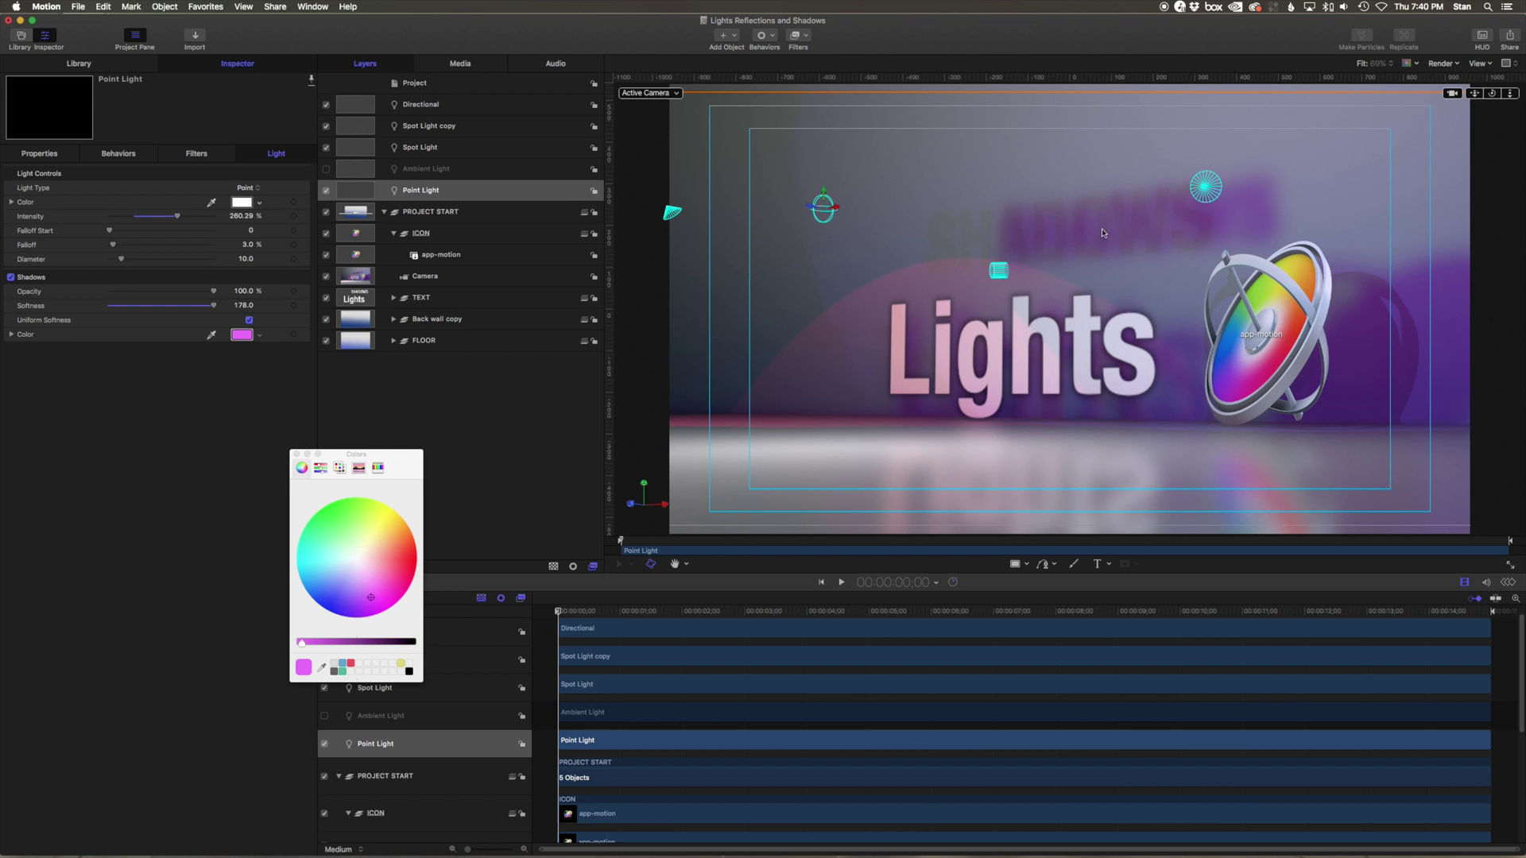
click(1205, 183)
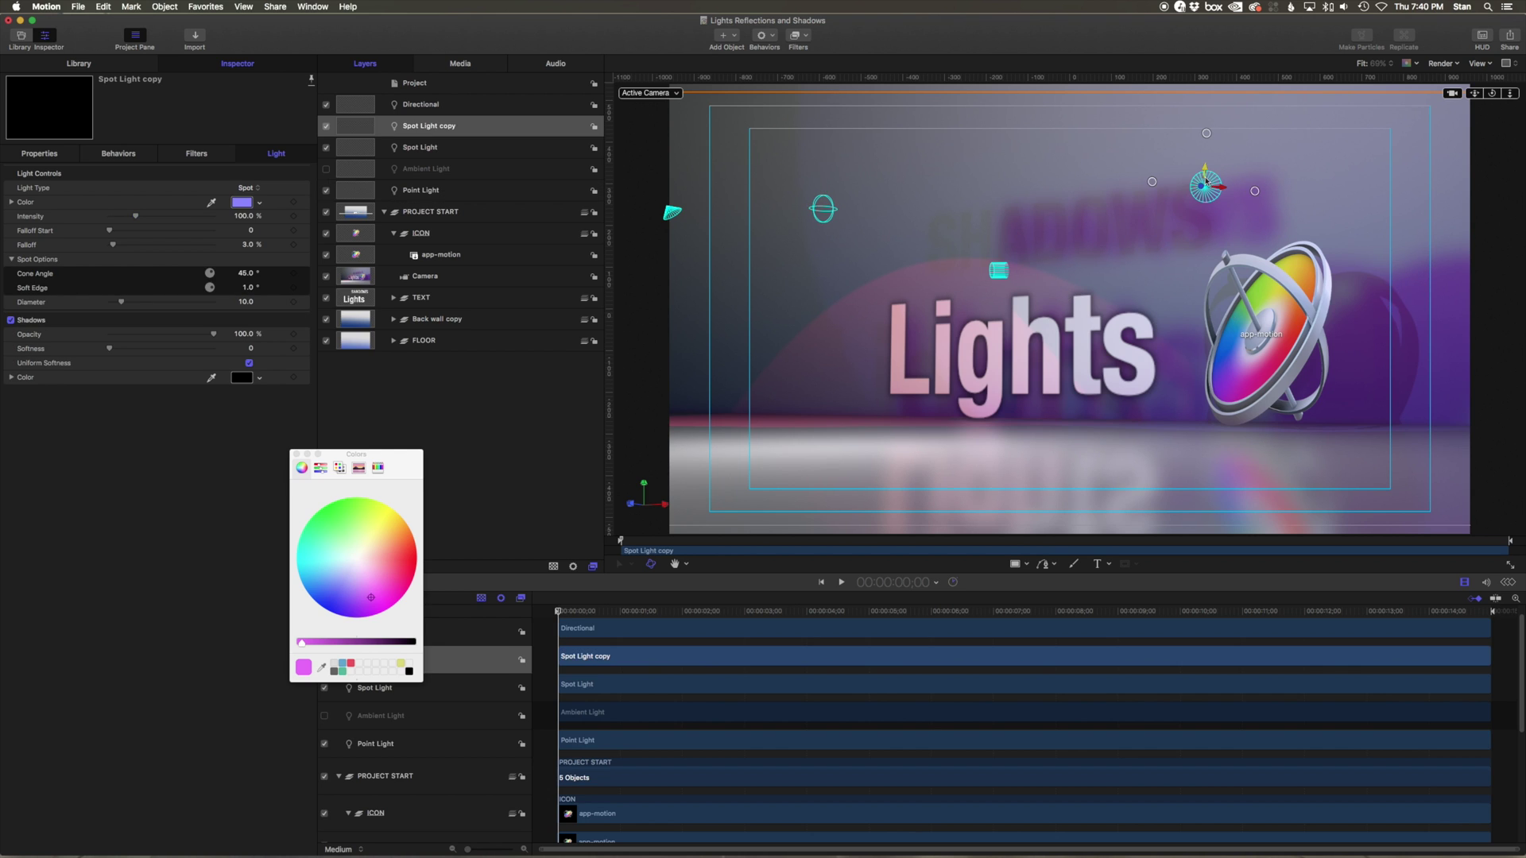
click(828, 211)
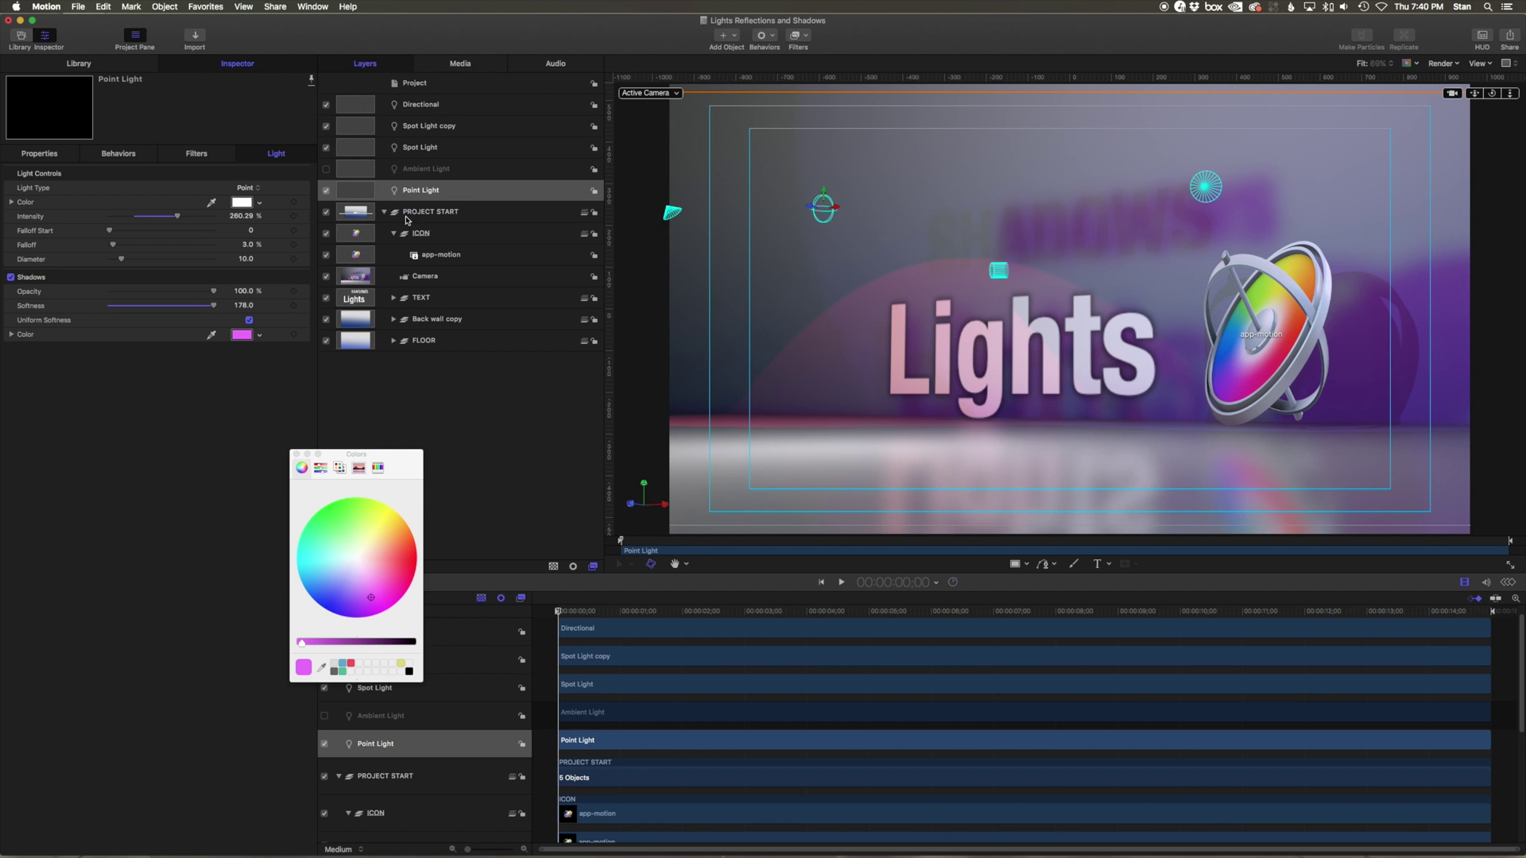
Leave only the Point Light on and drop its shadow softness to 12.
click(326, 126)
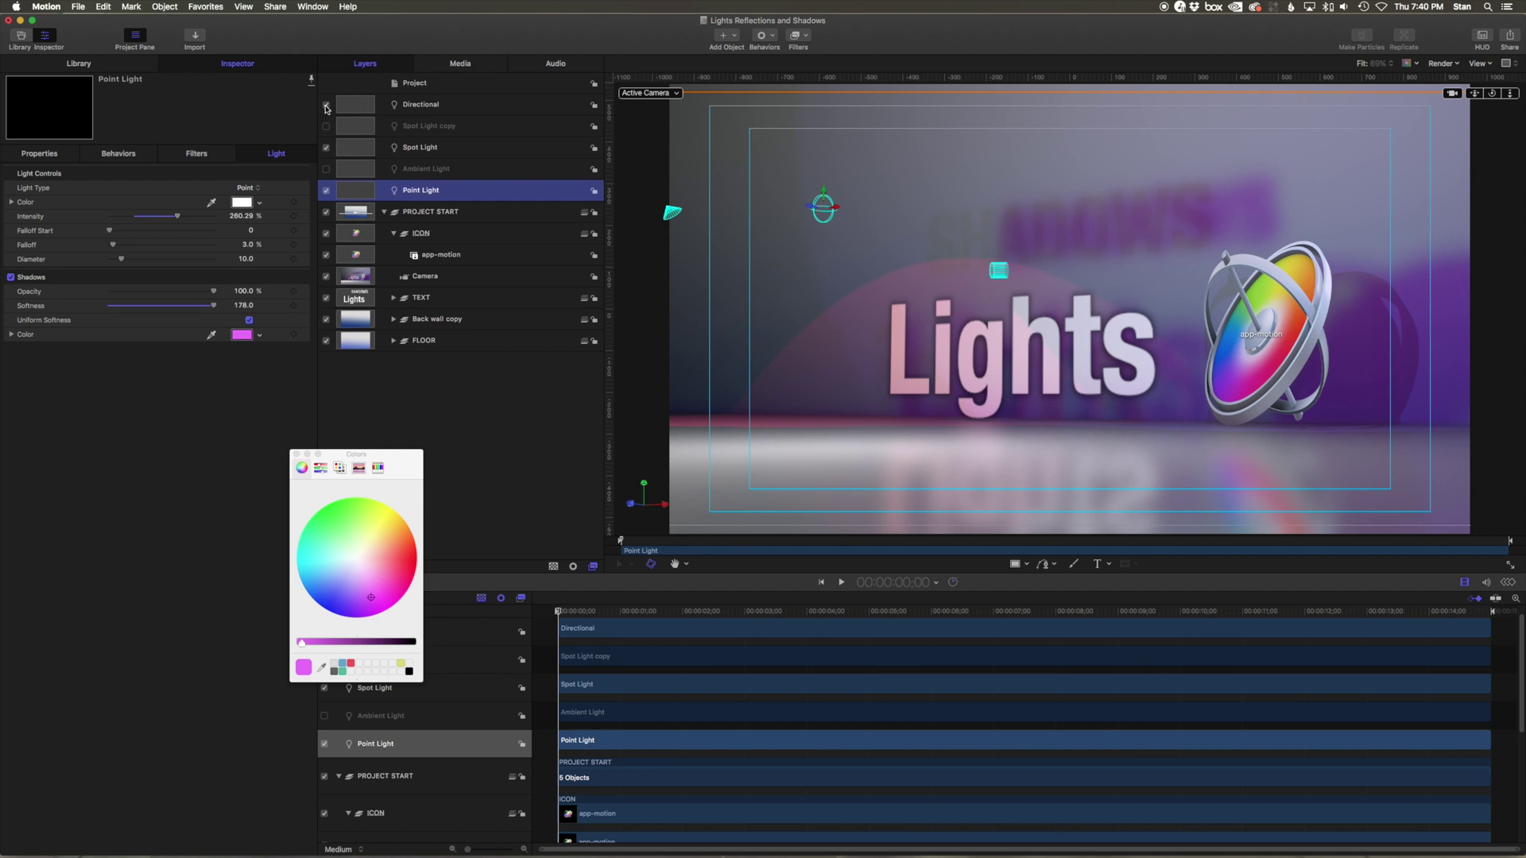
click(326, 104)
click(326, 147)
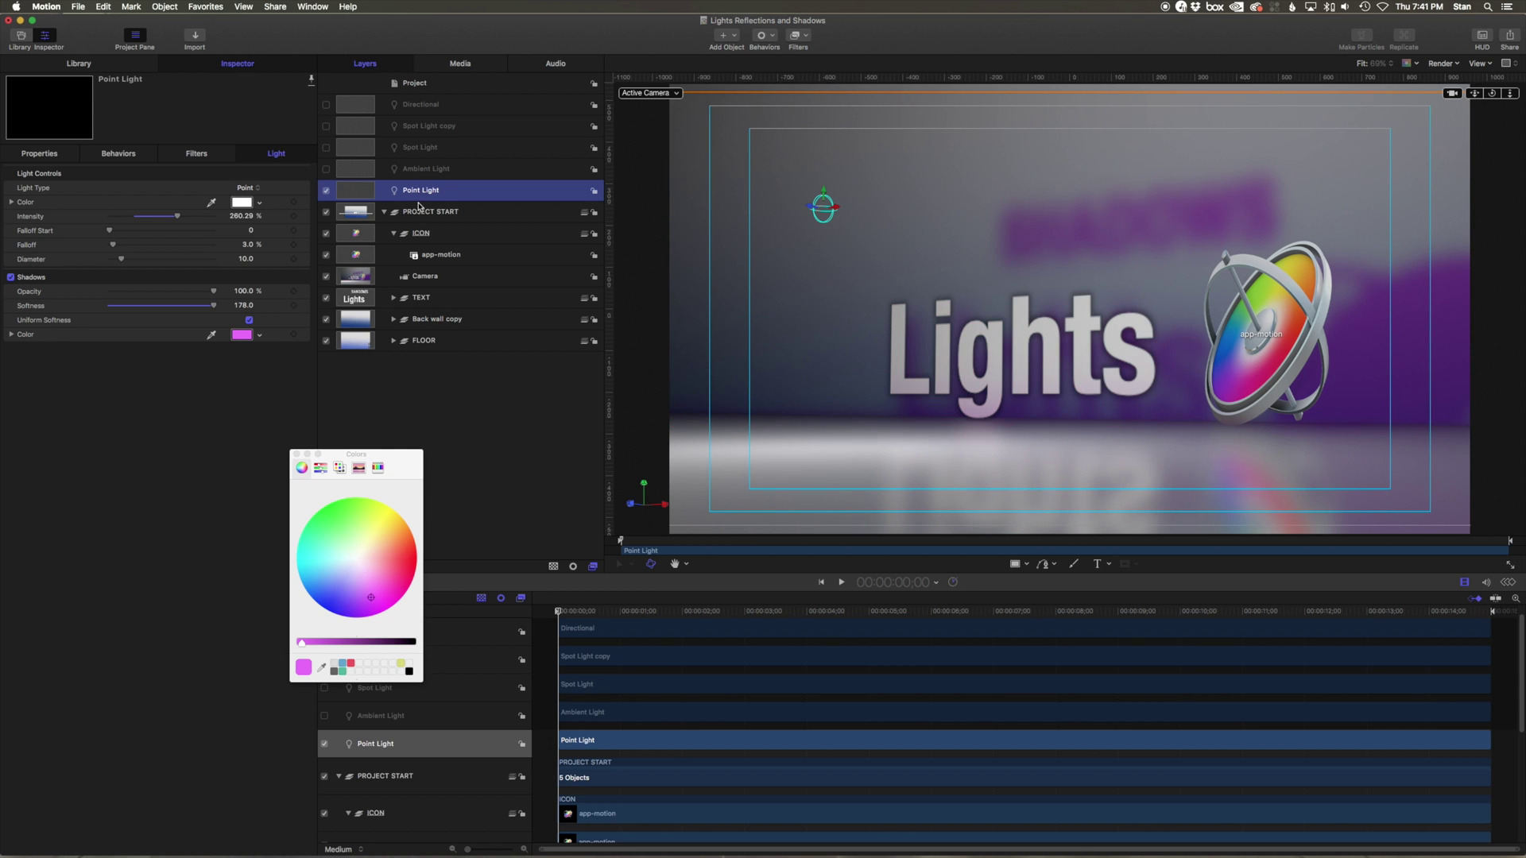
drag(1492, 98, 1489, 96)
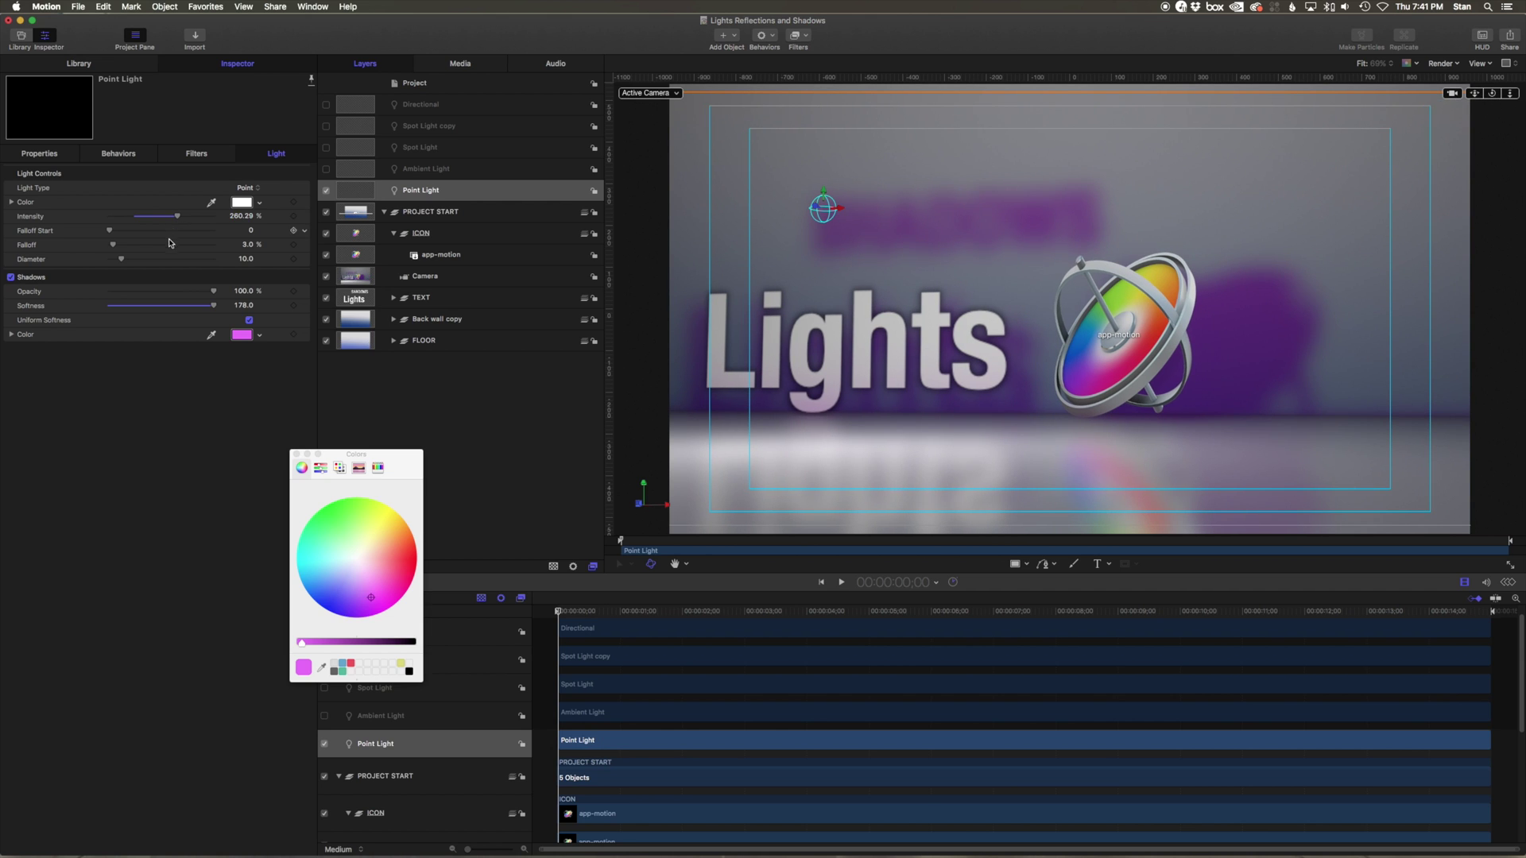
drag(213, 305, 172, 306)
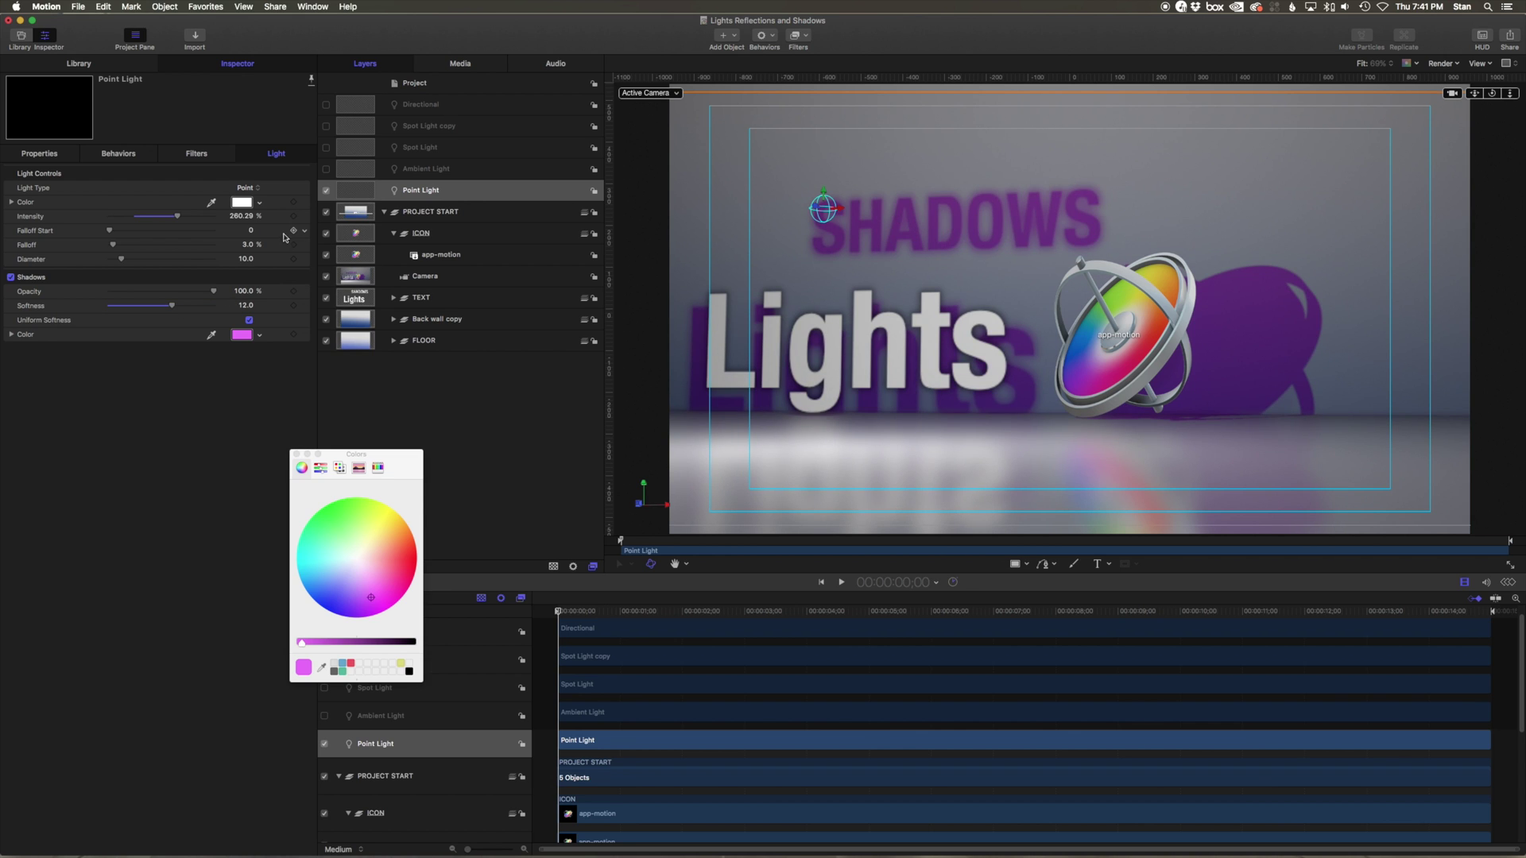
Select the SHADOWS text layer and enable its Cast Shadows and Receive Shadows options.
click(394, 297)
click(440, 318)
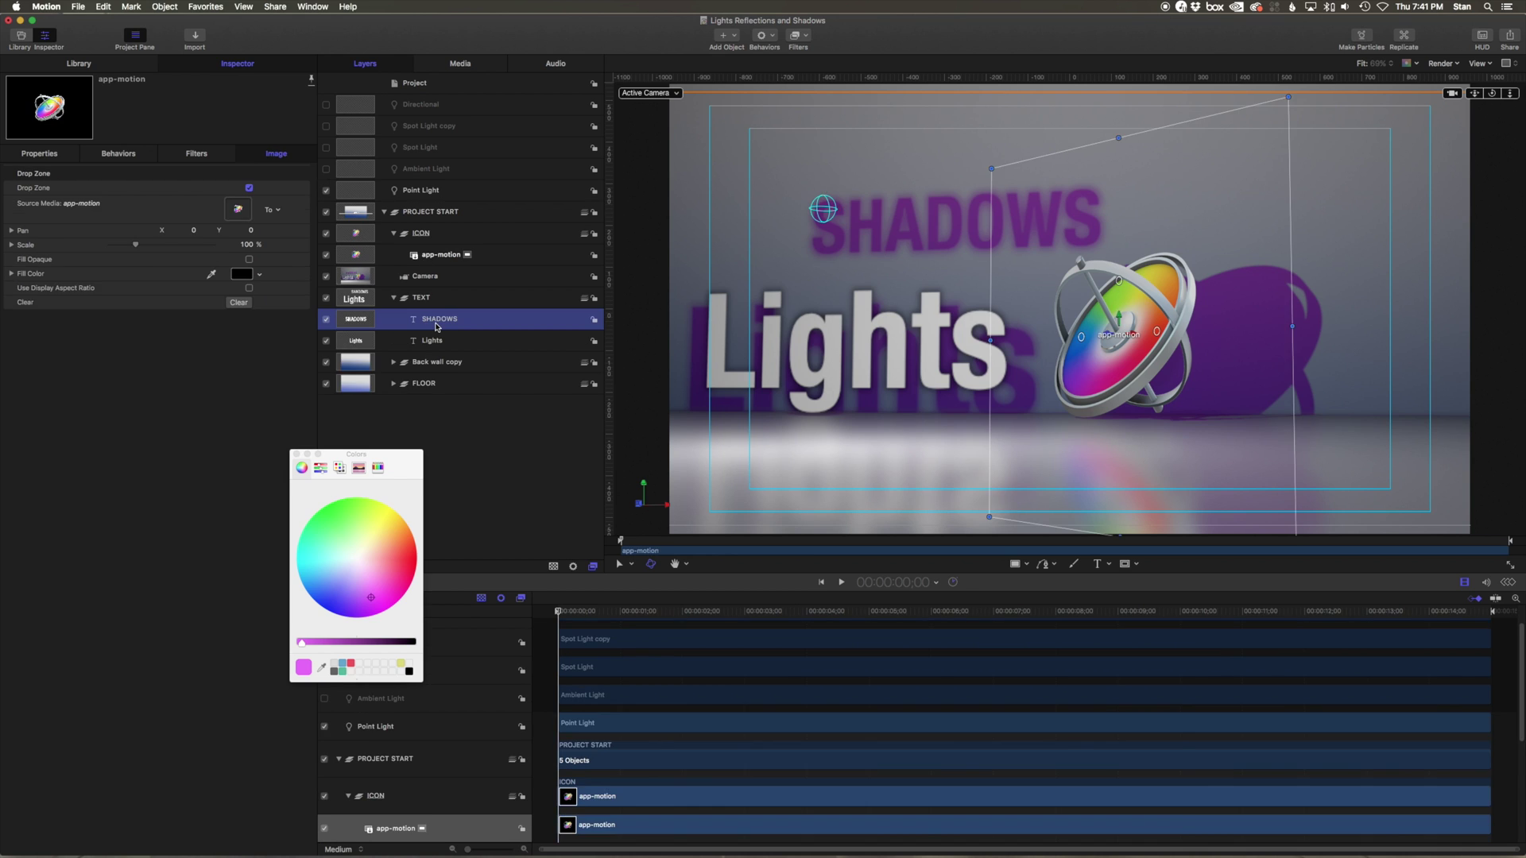
click(44, 154)
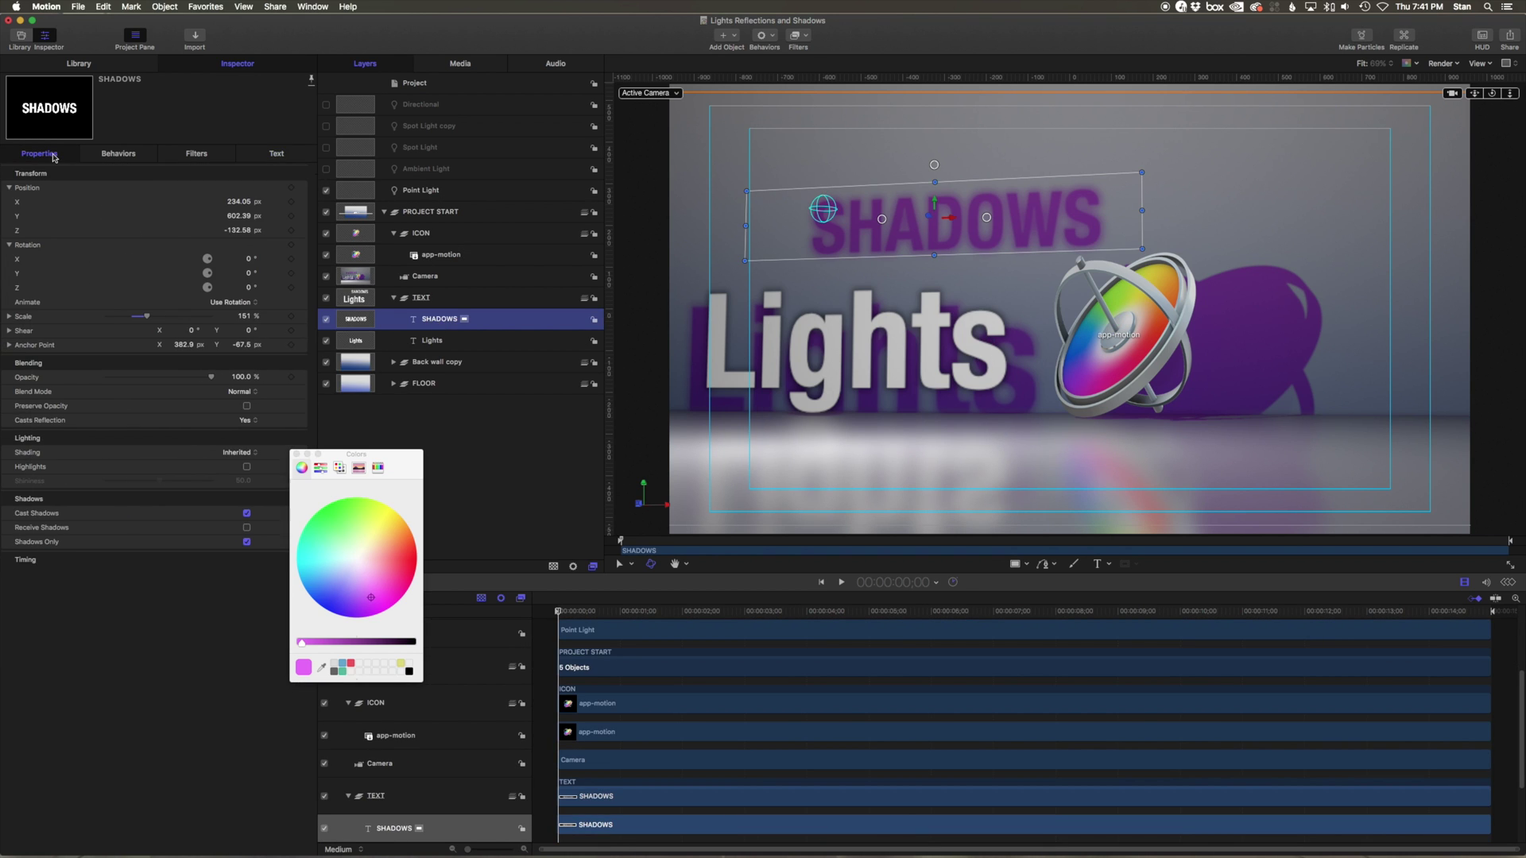
click(296, 454)
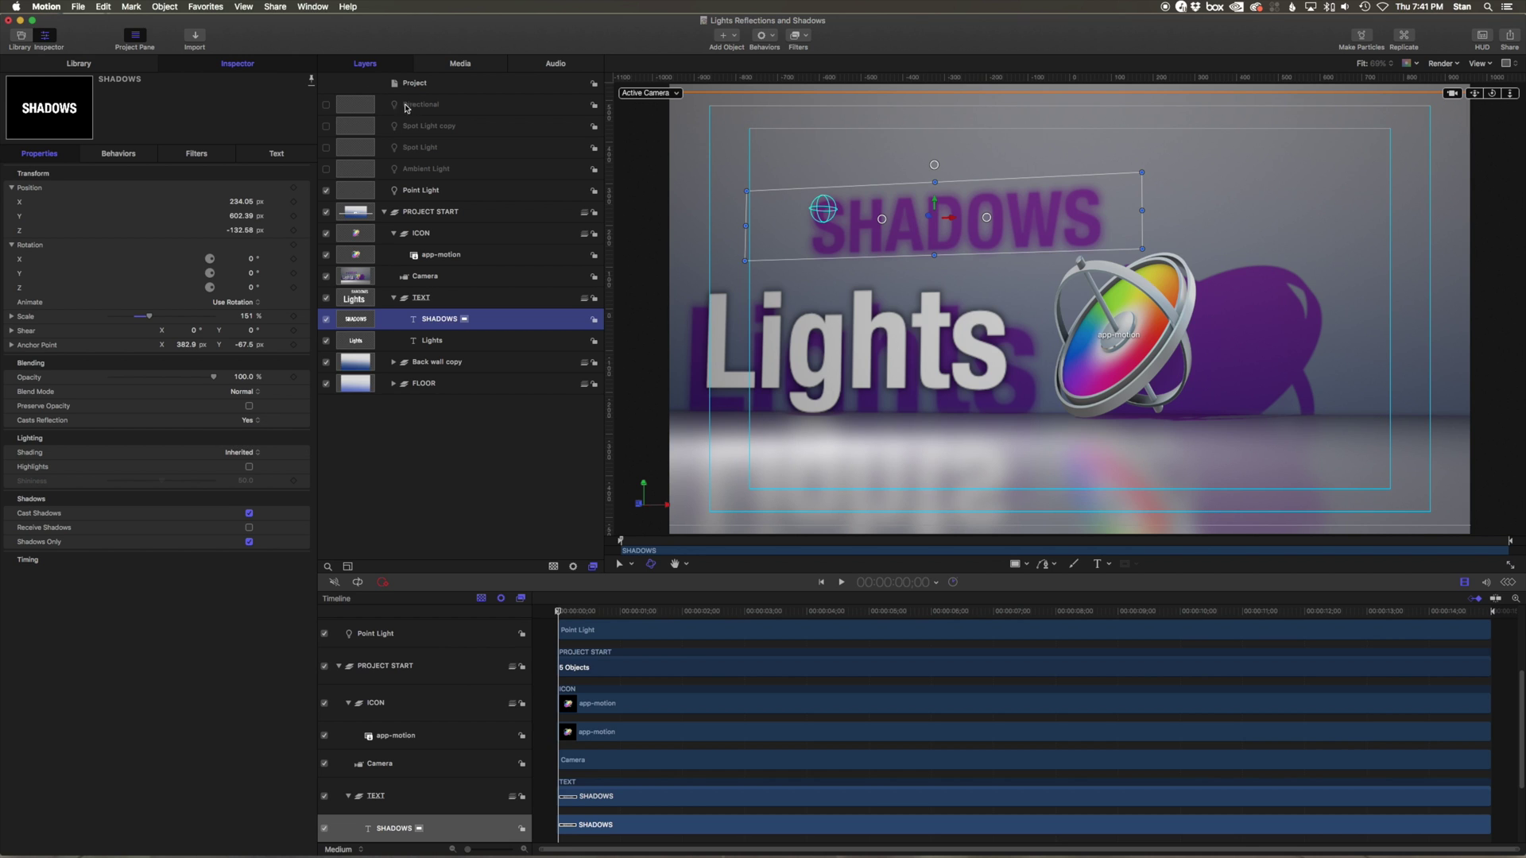
mouse_move(155, 499)
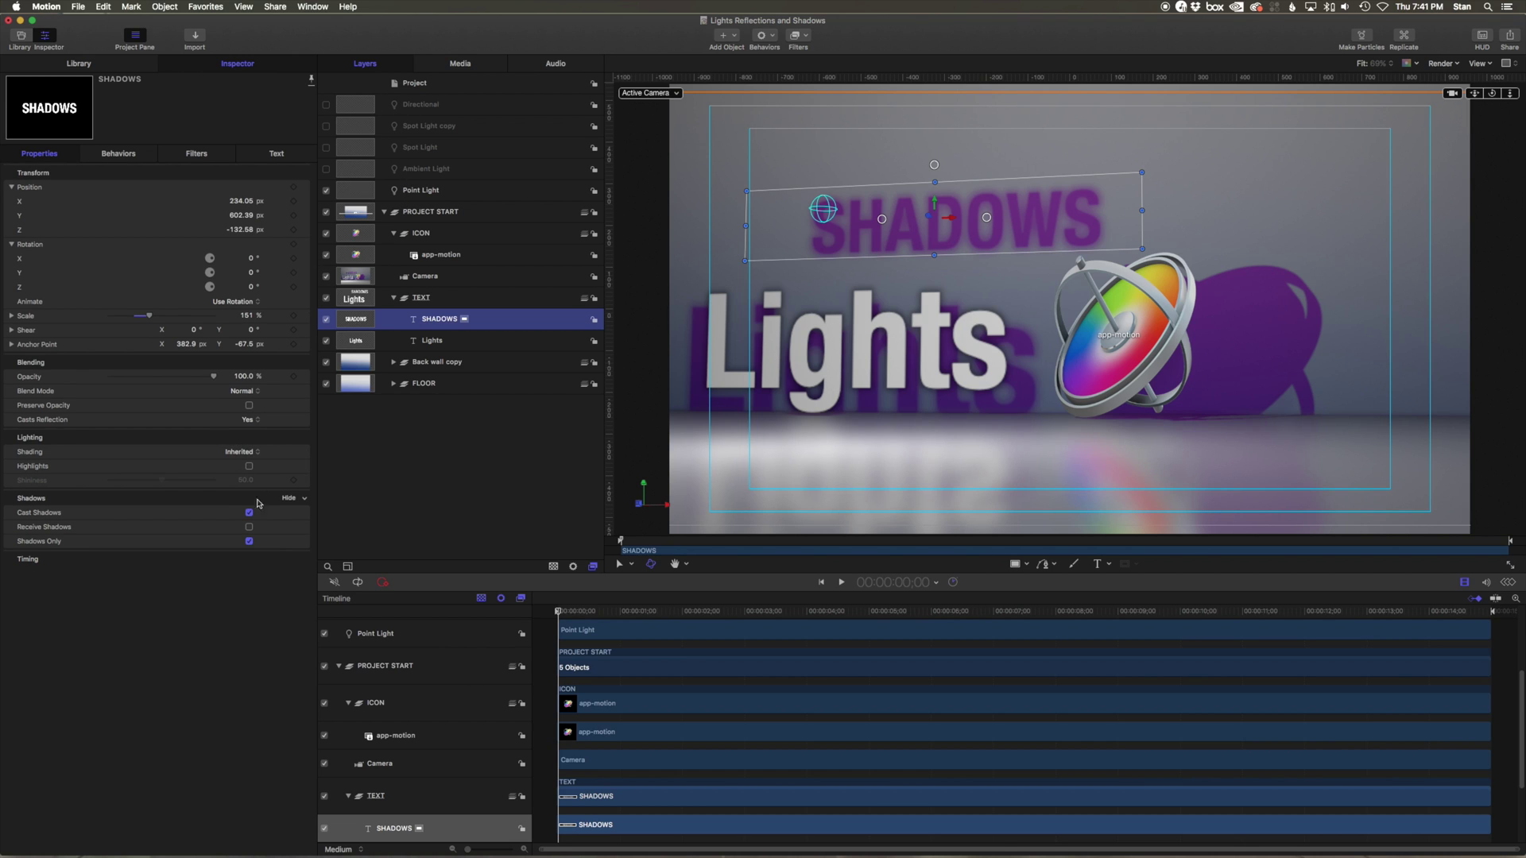
click(249, 513)
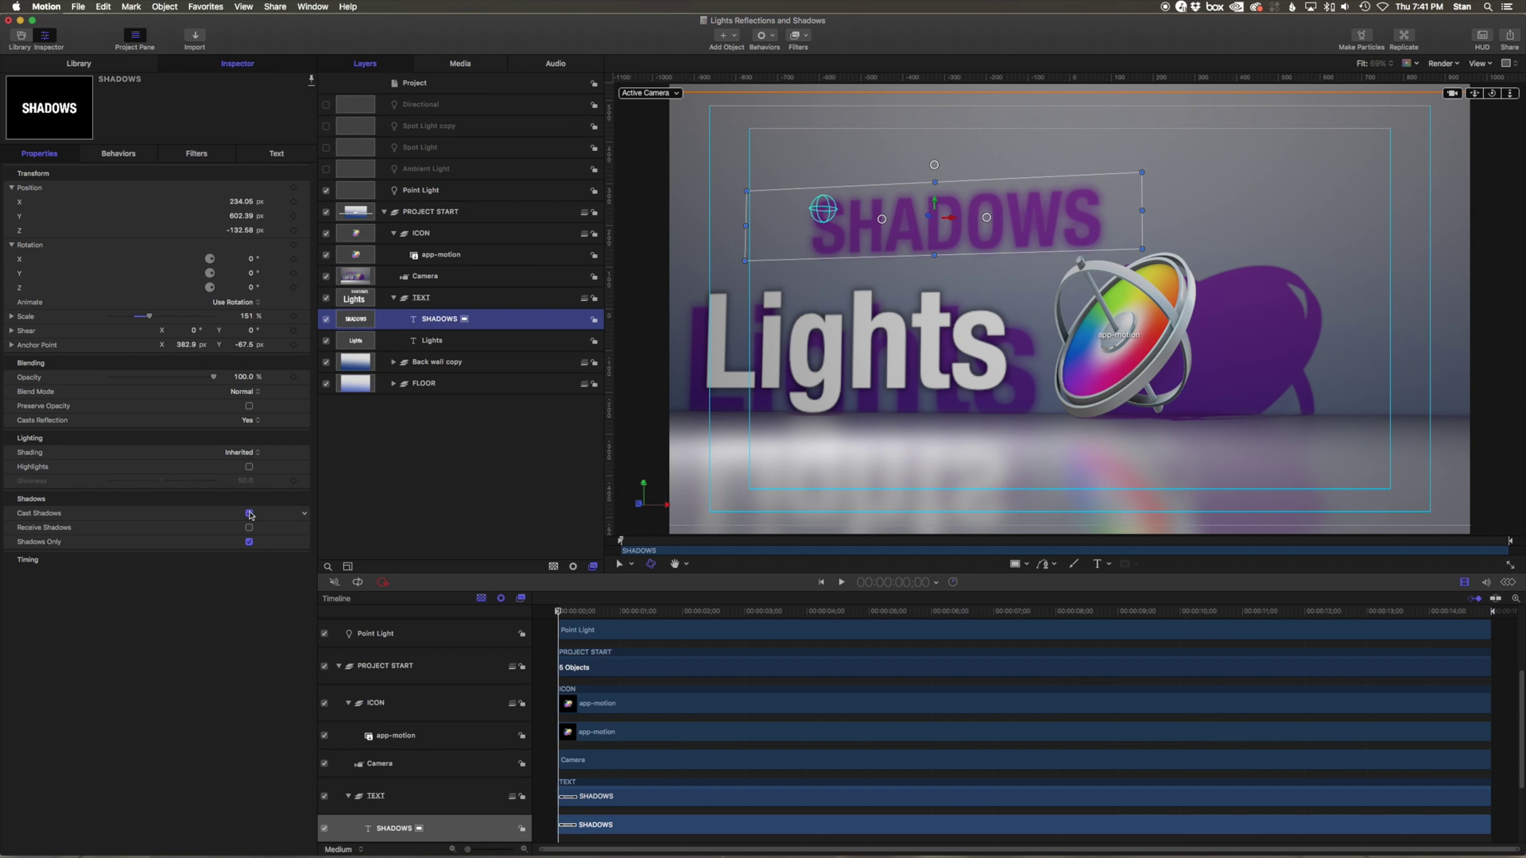
click(249, 528)
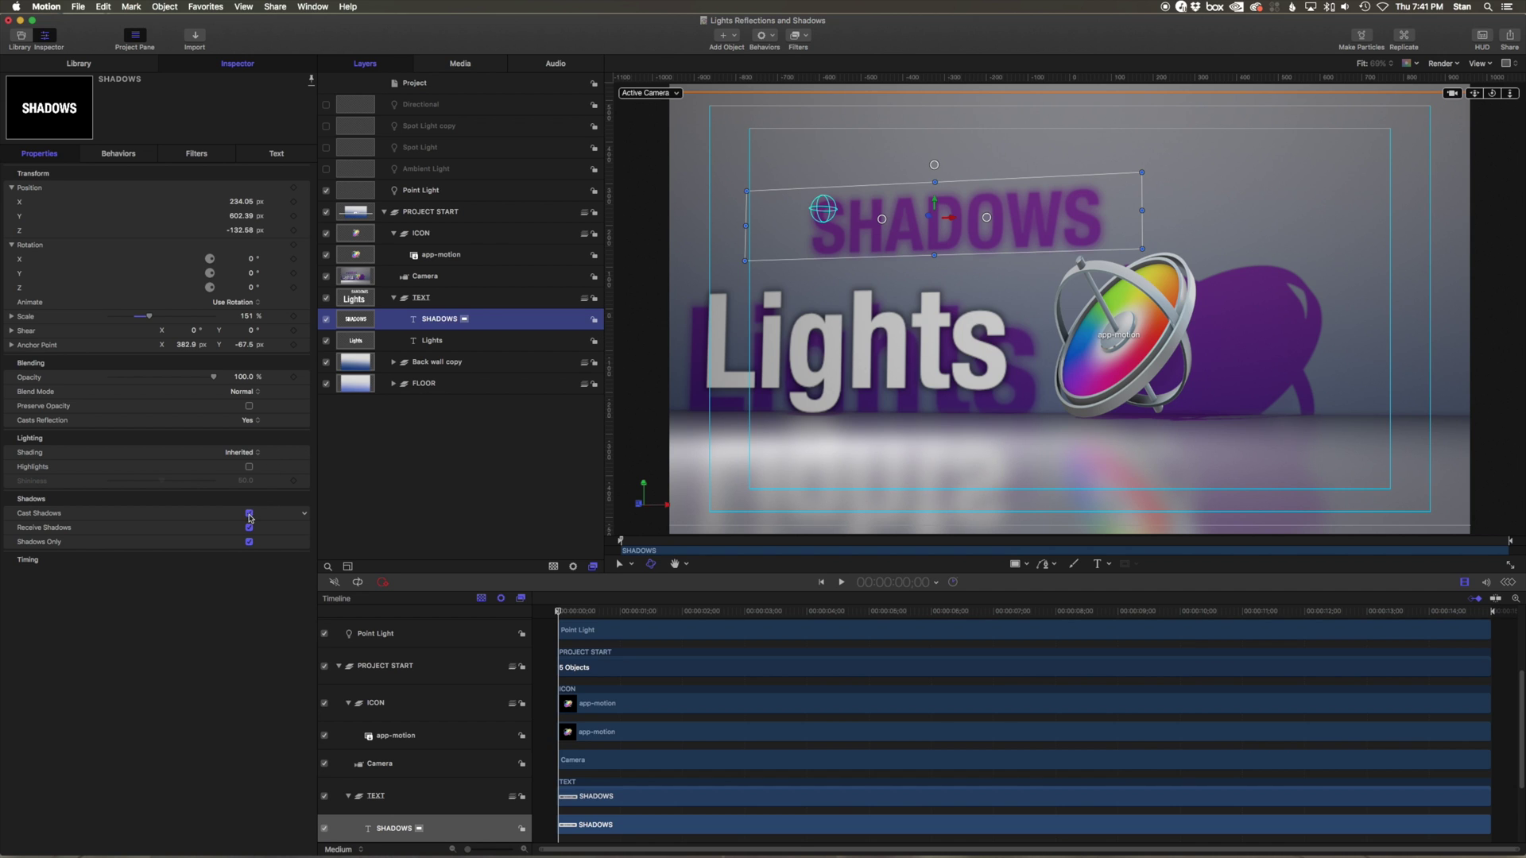
Keep only Cast Shadows on, shift SHADOWS in depth, and set it to Shadows Only.
click(249, 542)
click(248, 514)
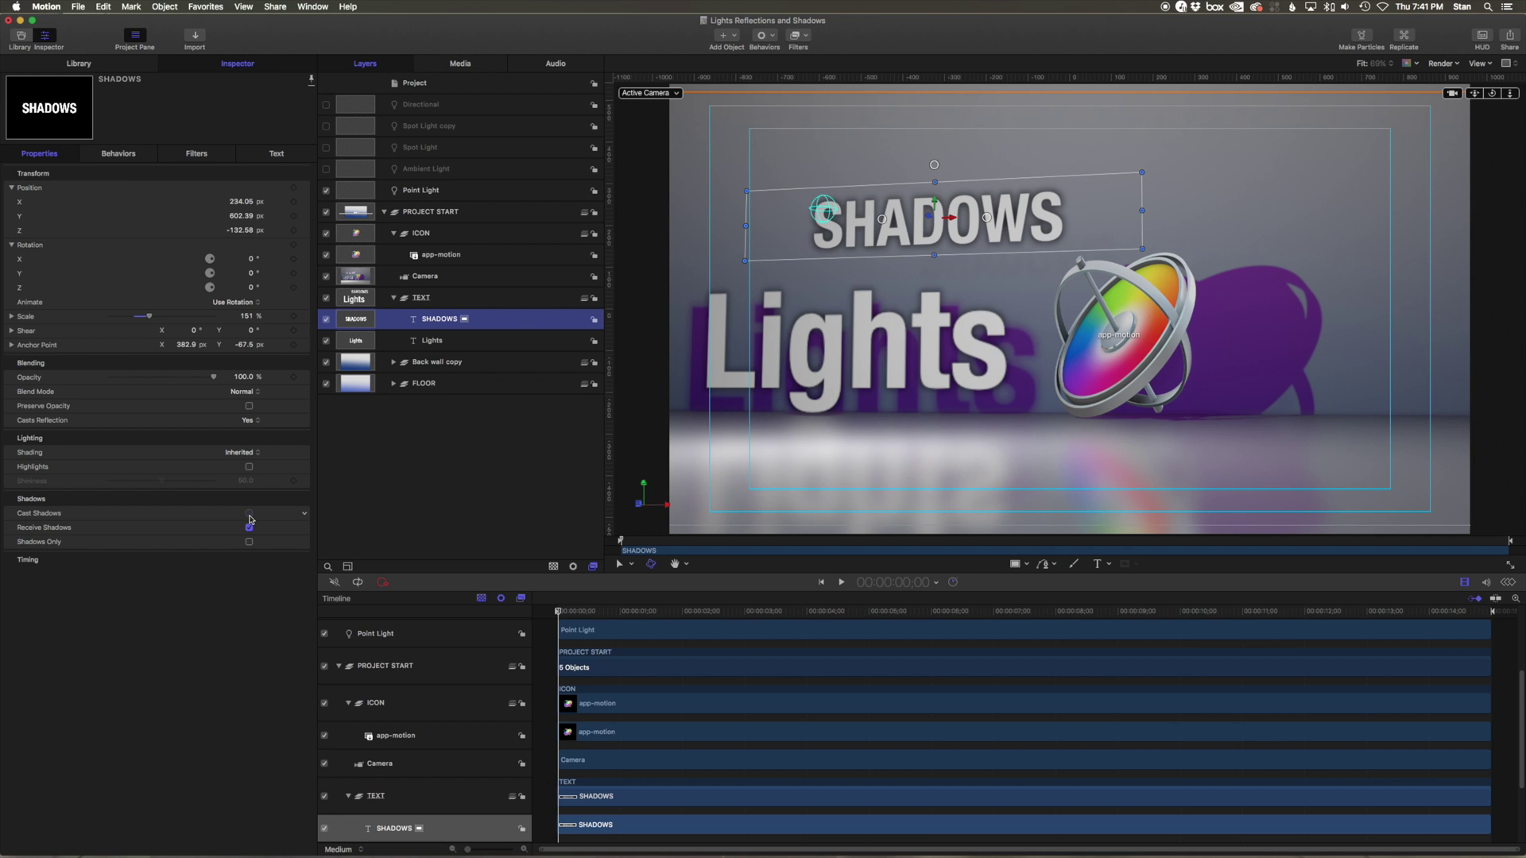
click(249, 528)
click(250, 513)
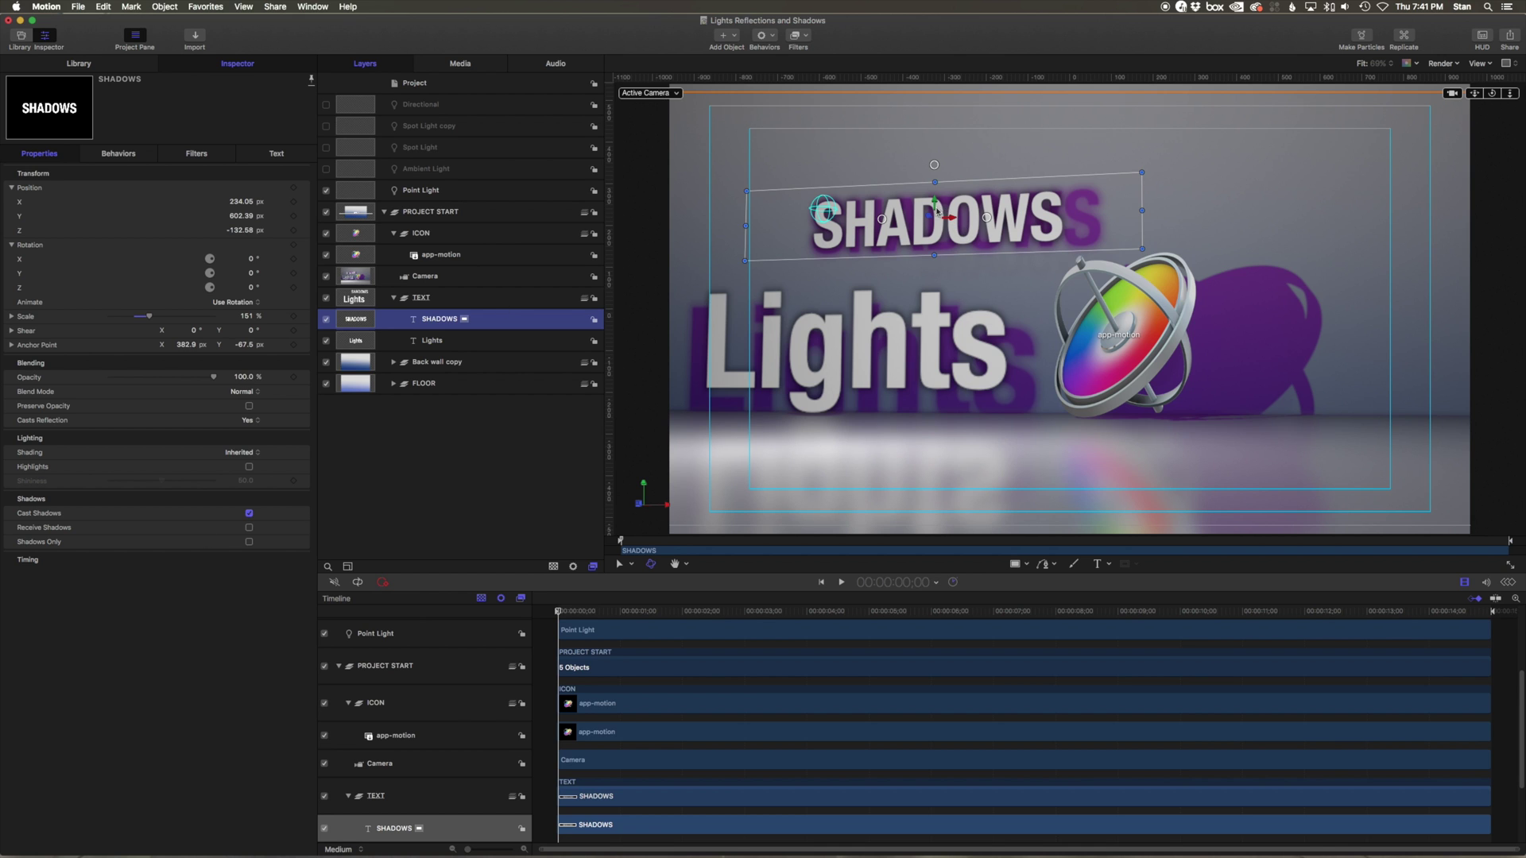
mouse_move(930, 216)
mouse_down()
mouse_move(844, 211)
mouse_move(938, 208)
mouse_up()
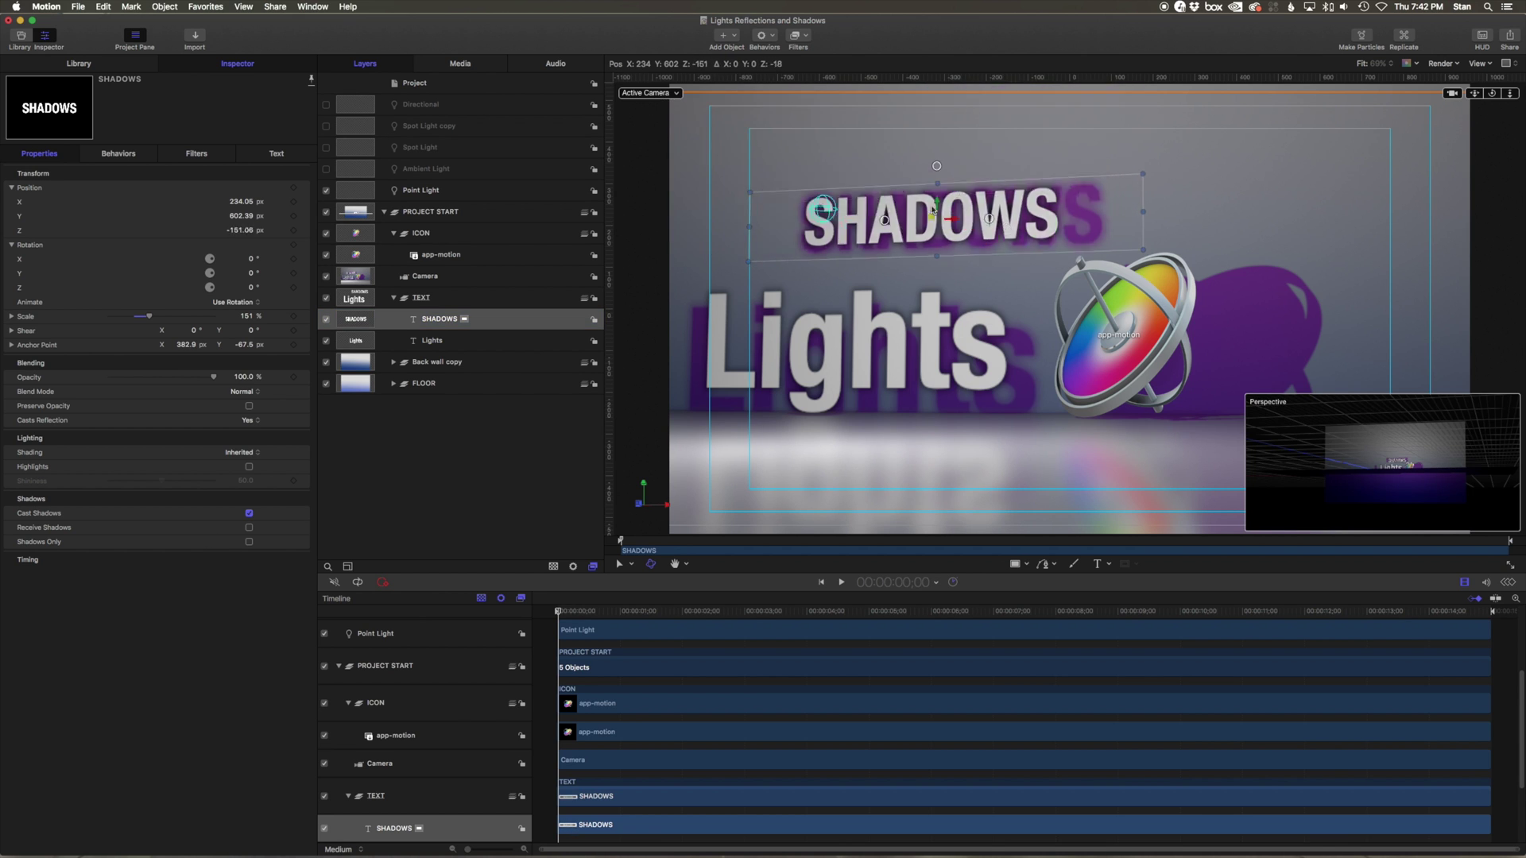
click(248, 542)
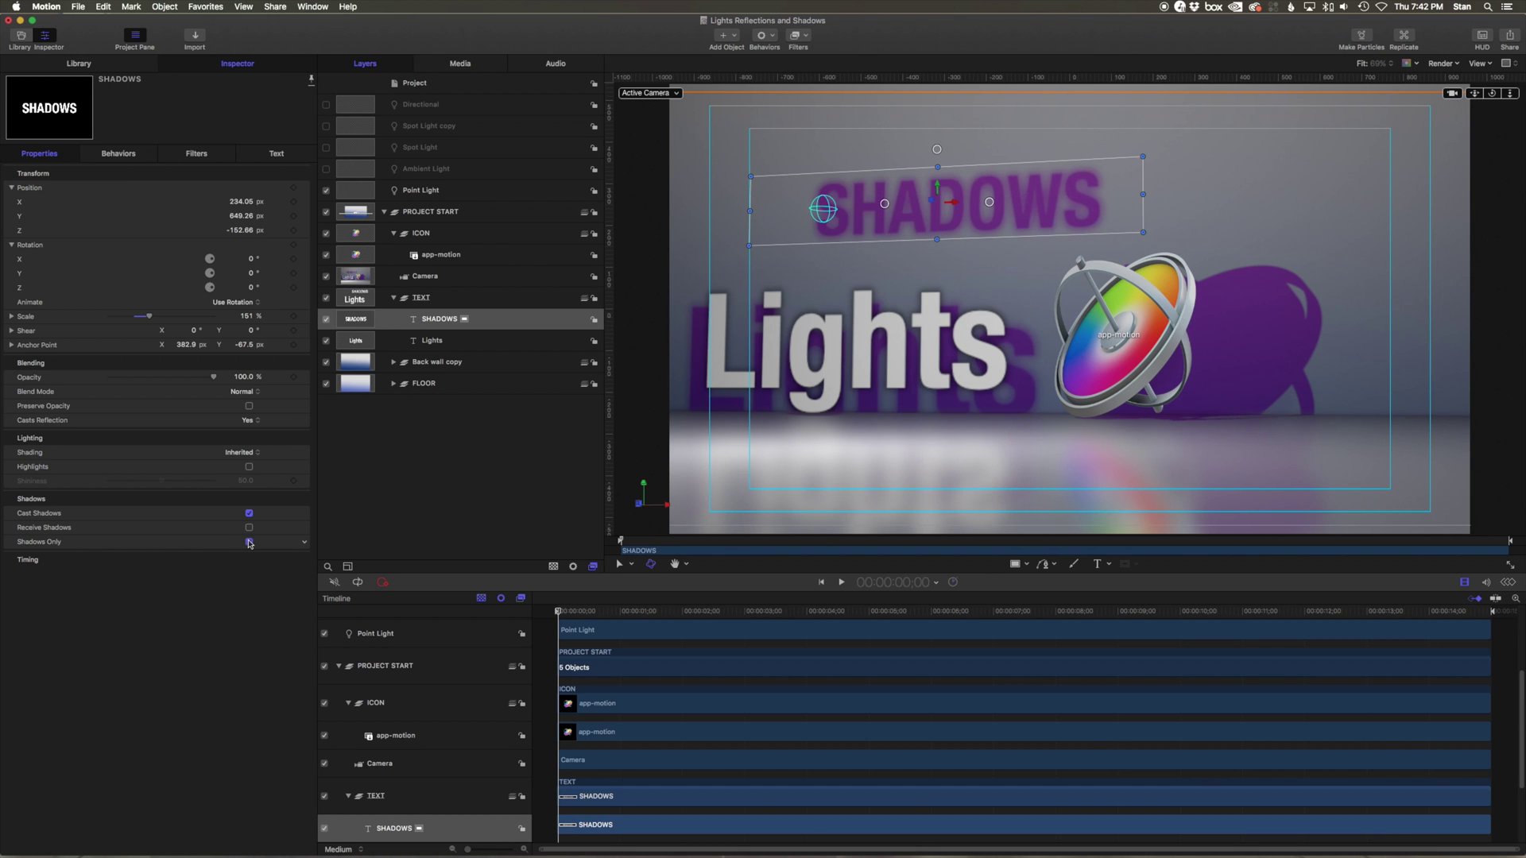
Move the Point Light to the right of the logo.
click(827, 209)
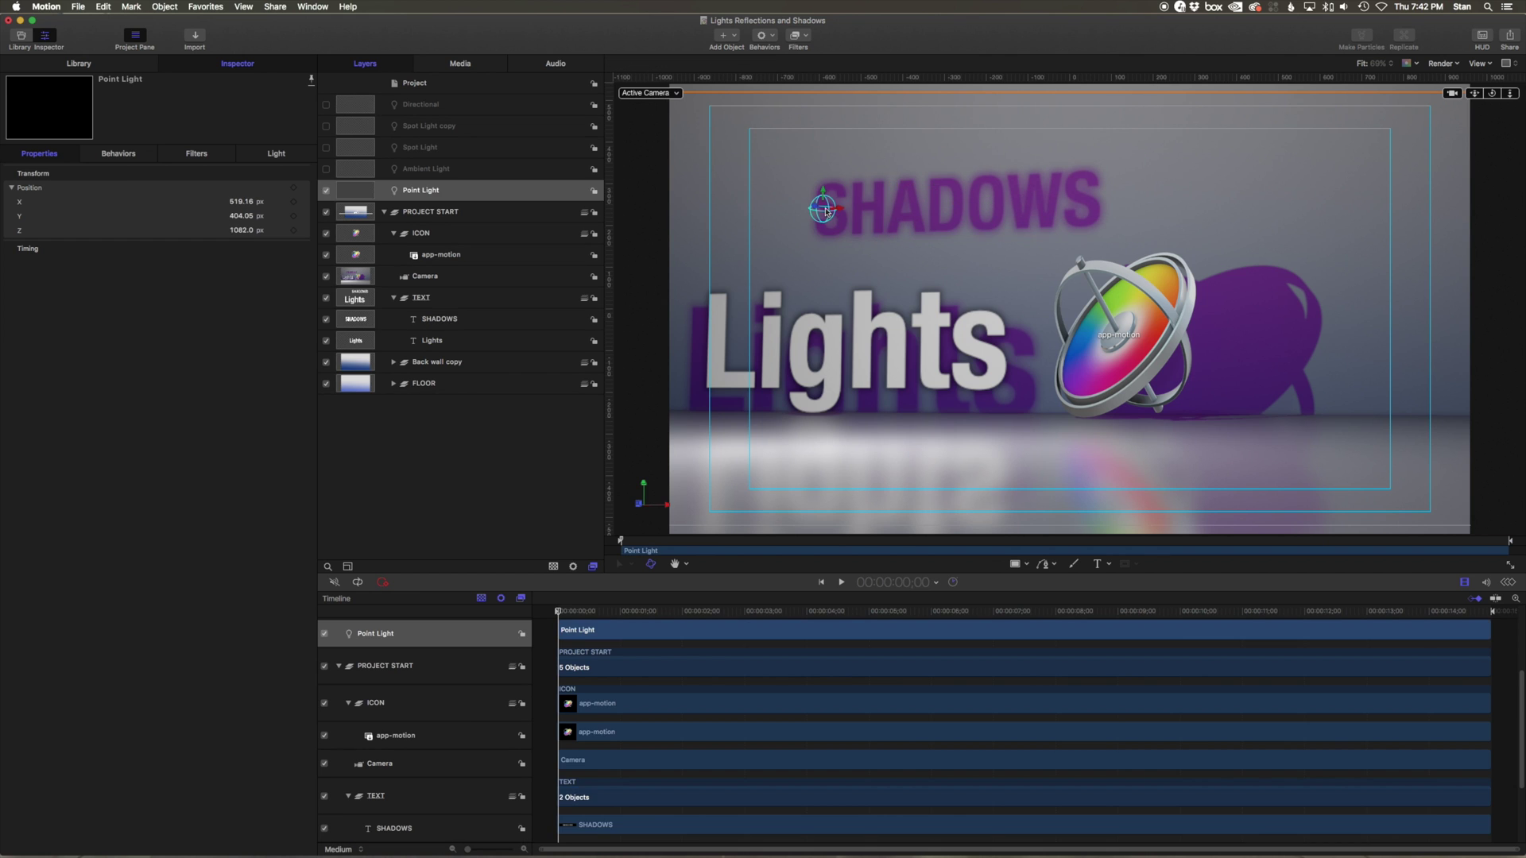
mouse_move(836, 212)
mouse_down()
mouse_move(1184, 223)
mouse_move(830, 221)
mouse_move(601, 182)
mouse_up()
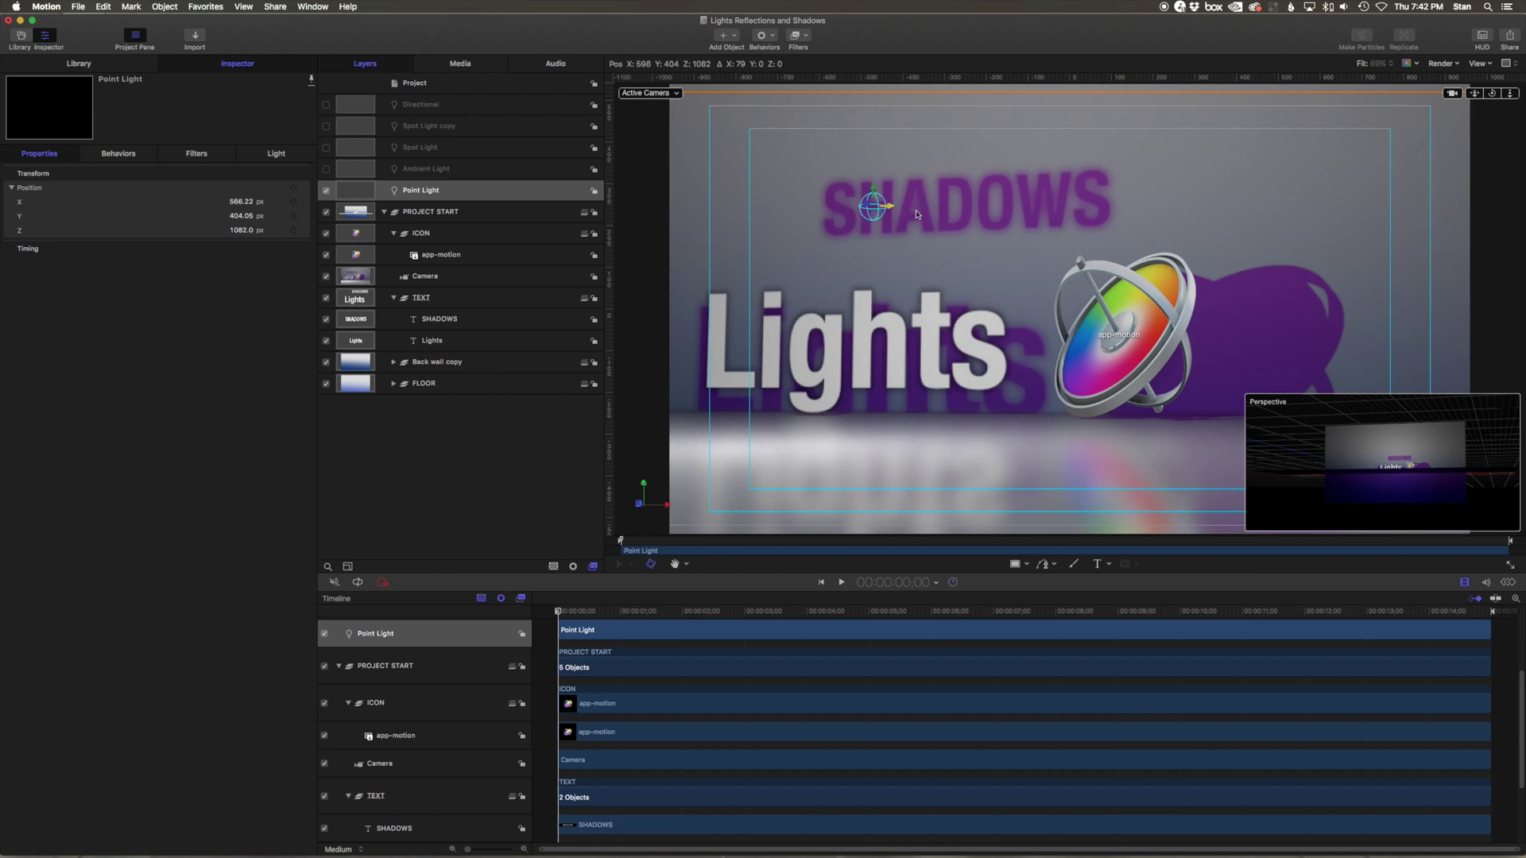
drag(602, 182, 1217, 109)
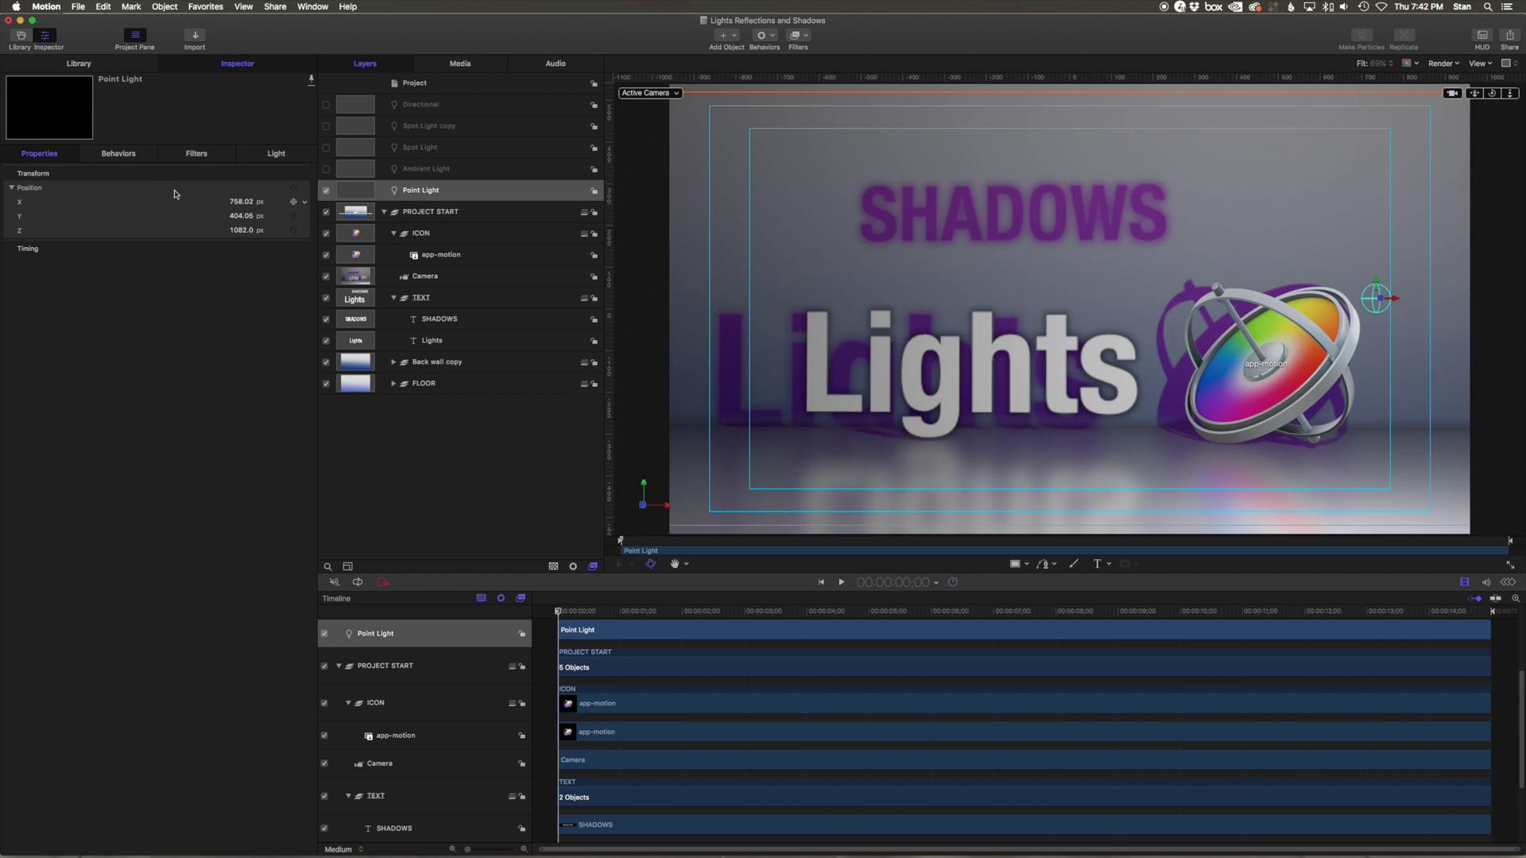
Turn Spot Light copy, Spot Light, Directional and Ambient lights back on.
click(326, 125)
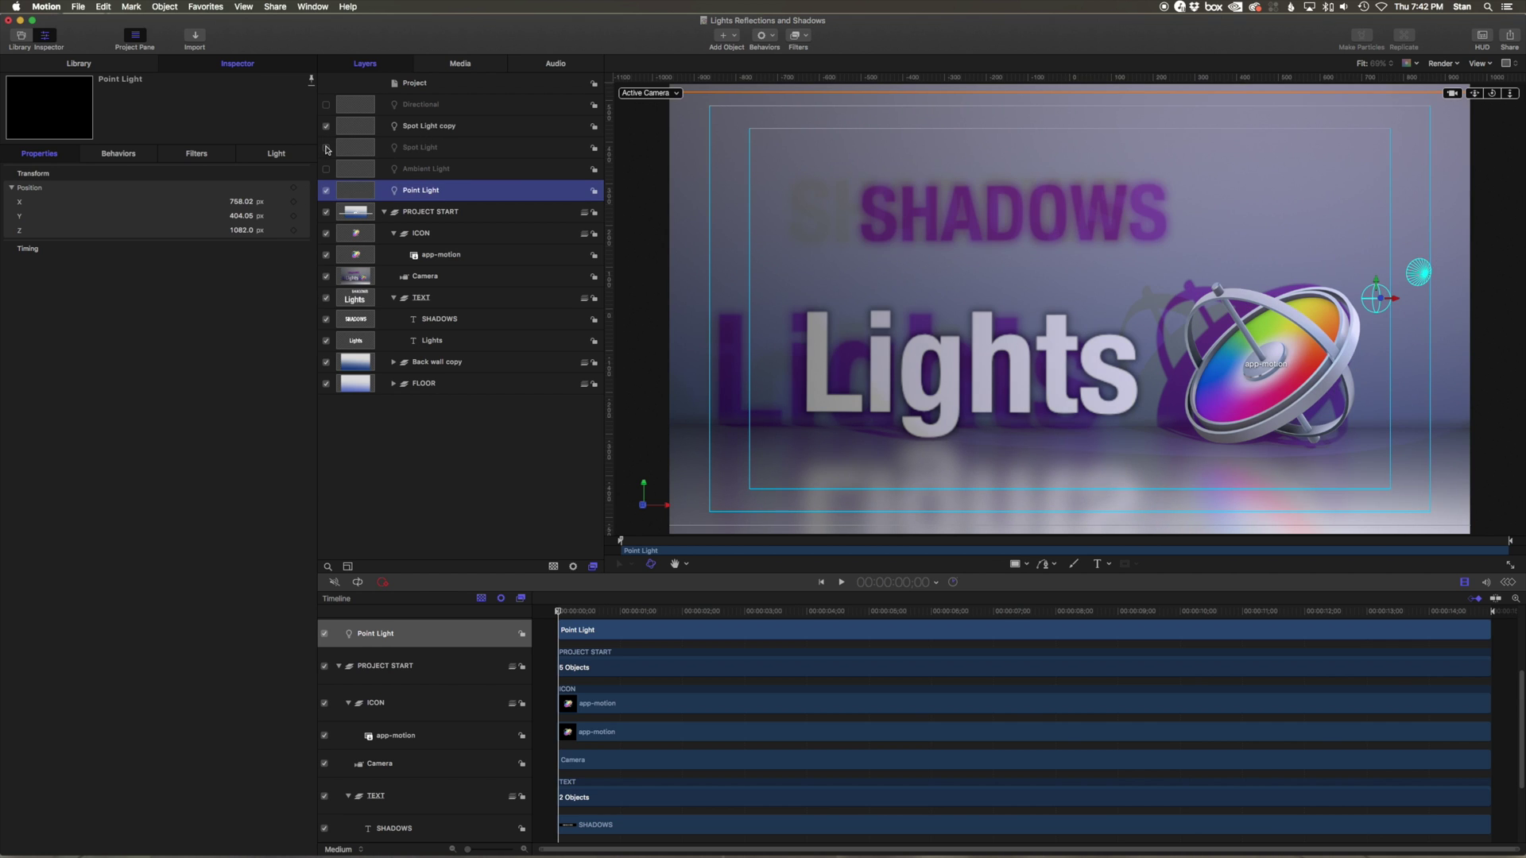
click(326, 147)
click(325, 169)
click(326, 104)
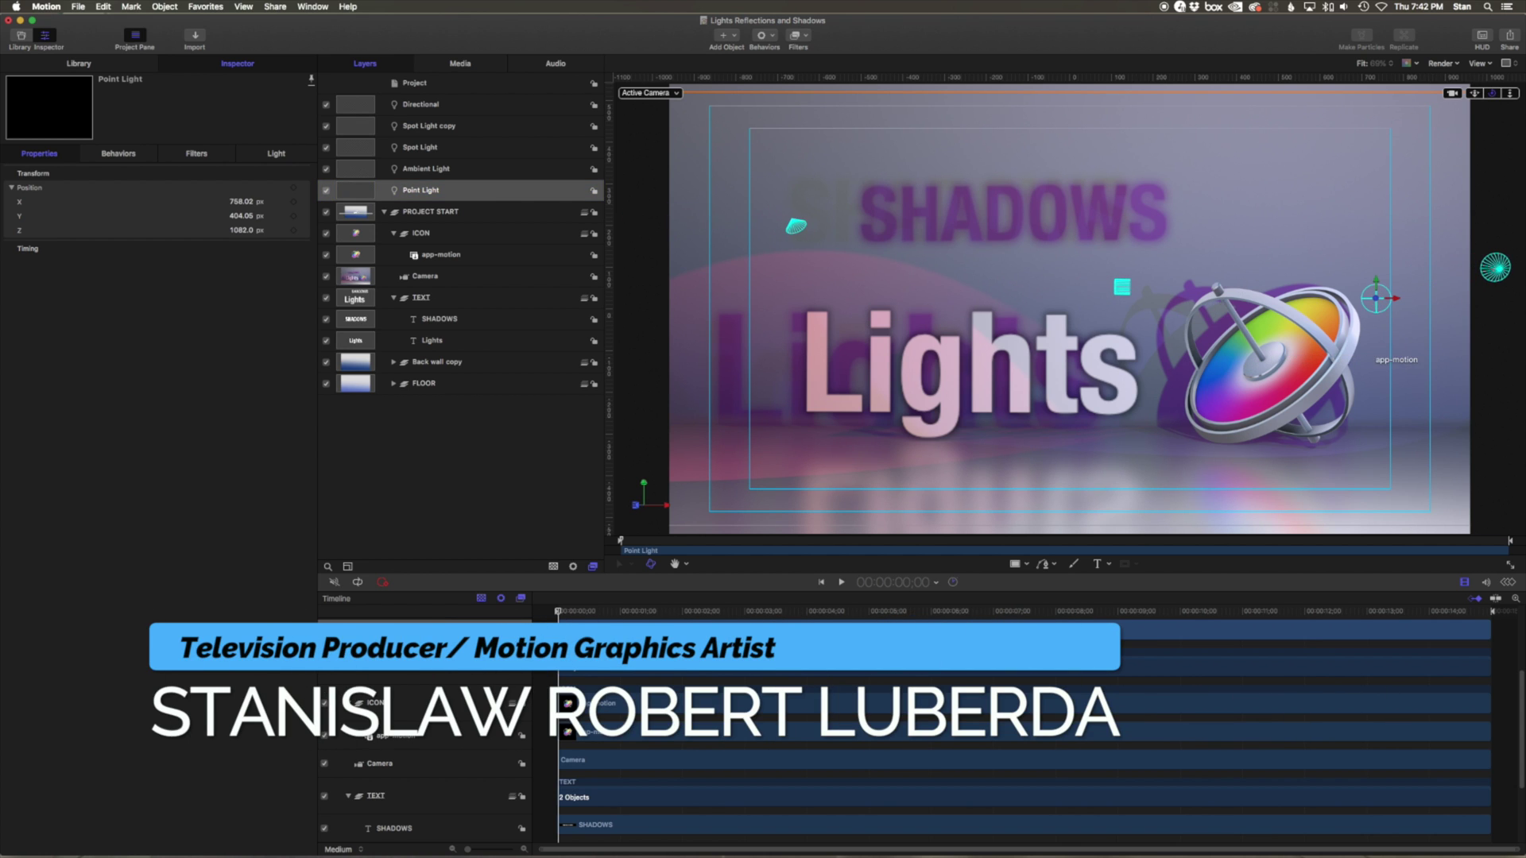
drag(1493, 95, 1479, 98)
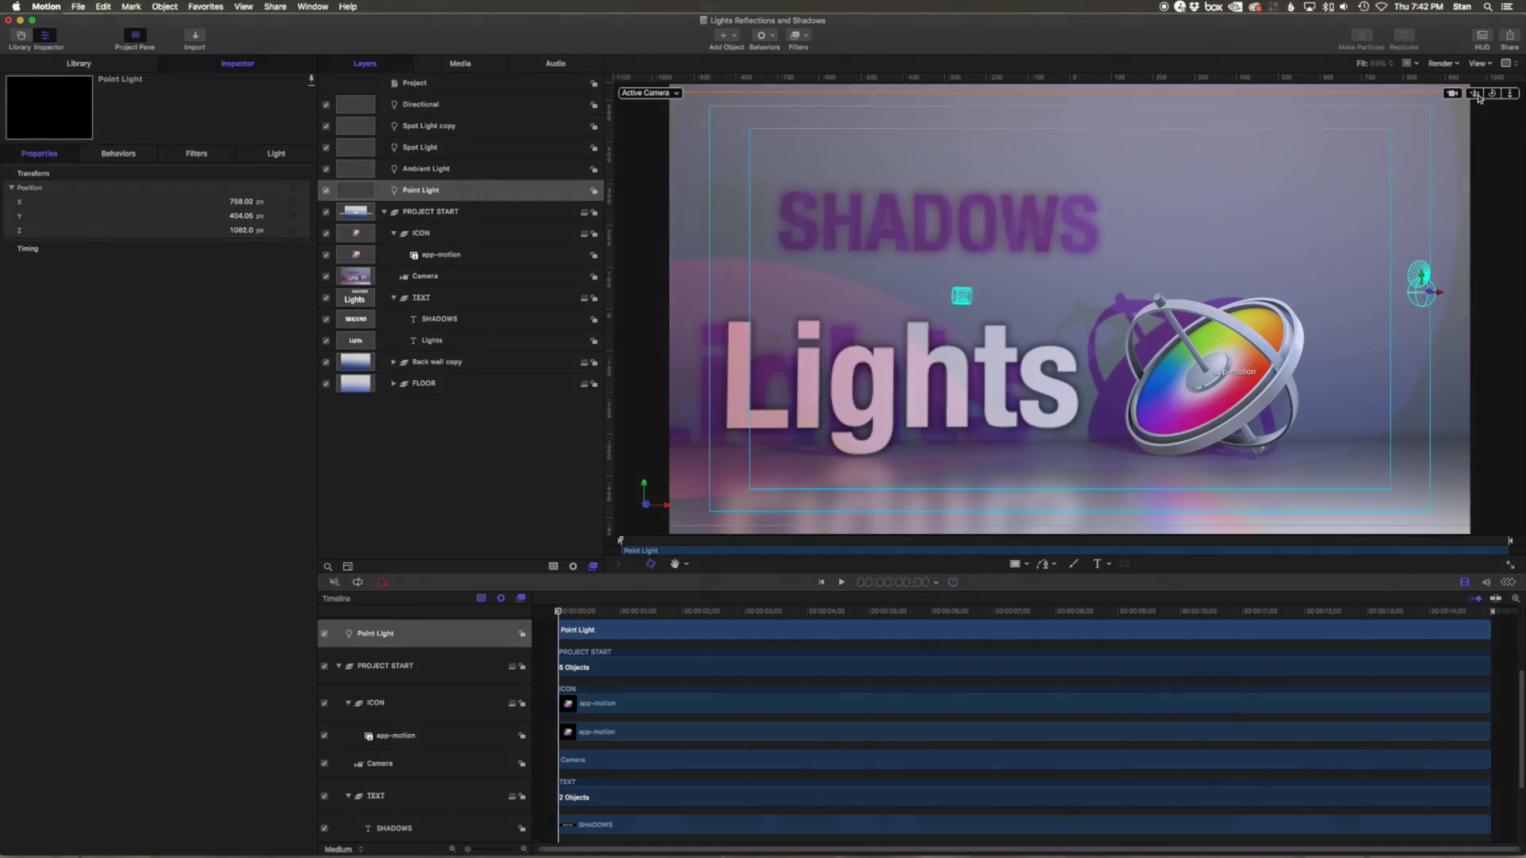